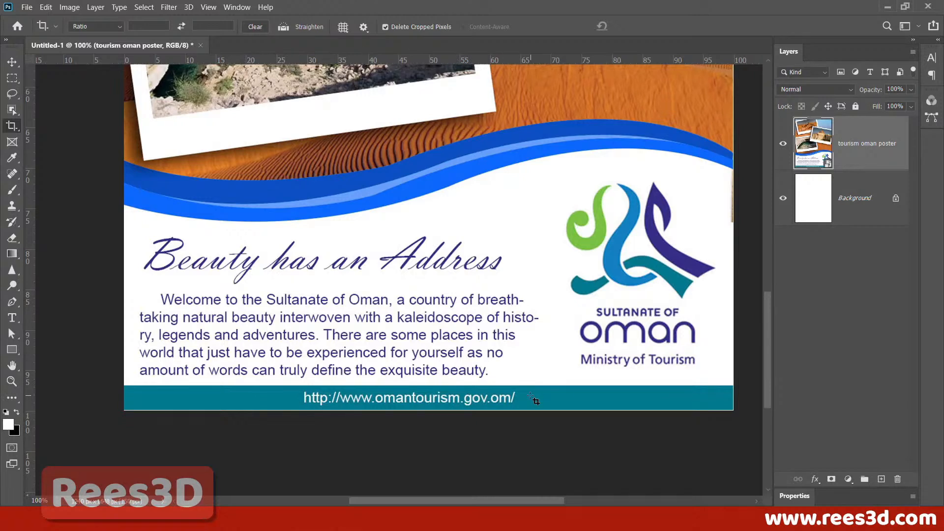
Step: Examine the finished Oman tourism poster from the bottom text and logo up to the tilted photos and the full layout
left_click_drag(512, 167, 493, 231)
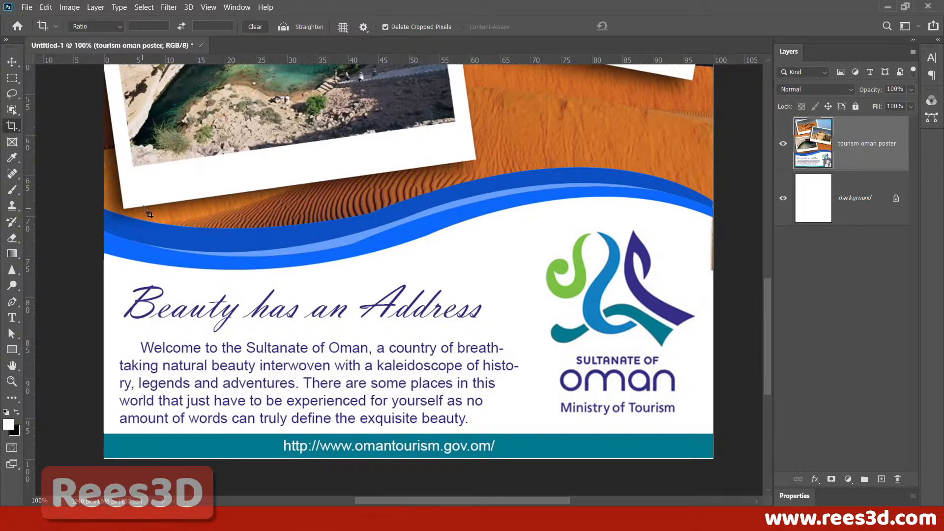
left_click_drag(382, 182, 339, 351)
key("ctrl")
key("ctrl+minus")
left_click_drag(394, 240, 384, 295)
left_click_drag(452, 297, 458, 326)
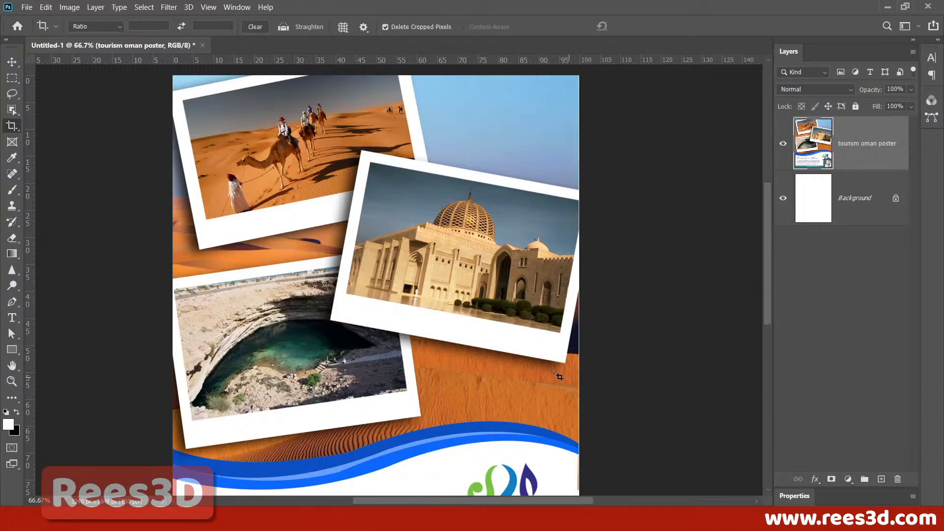
key("ctrl+minus")
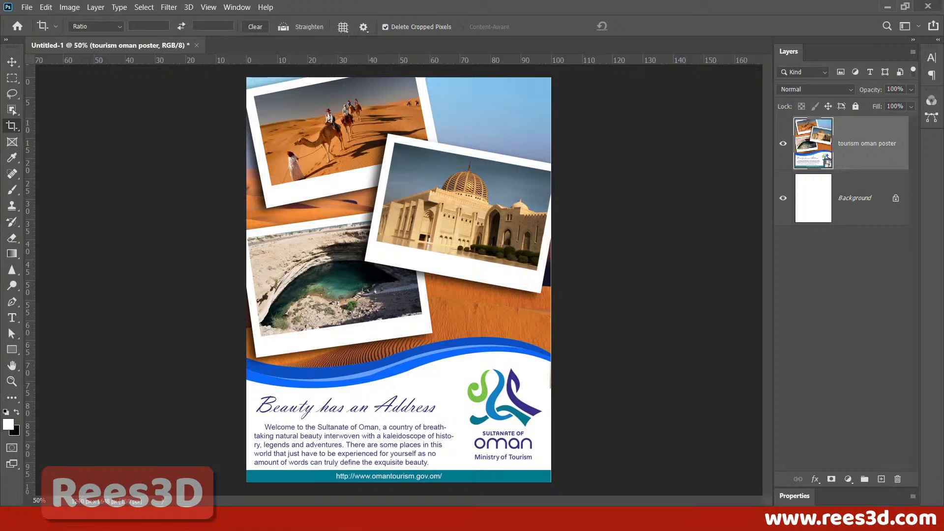
Step: Open the five source images from the Oman Poster folder as separate documents and activate the Move tool
mouse_move(170, 518)
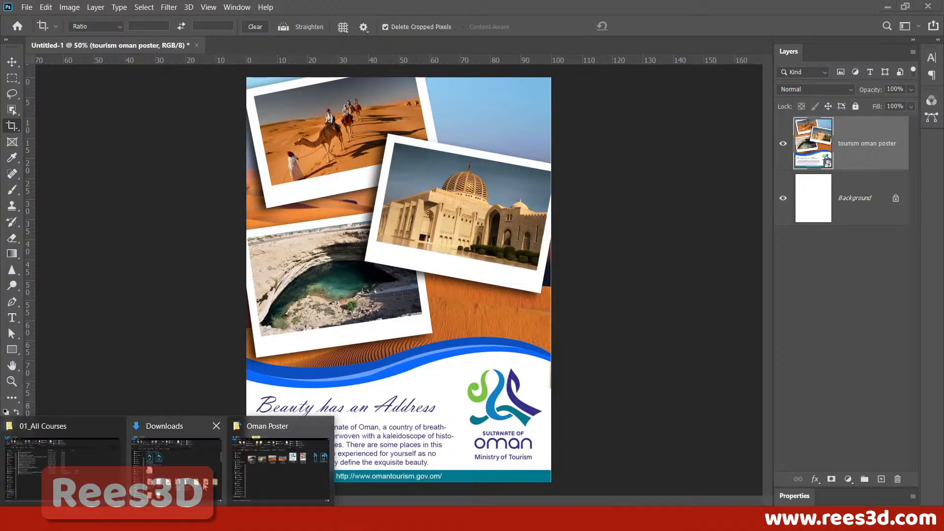
left_click(288, 464)
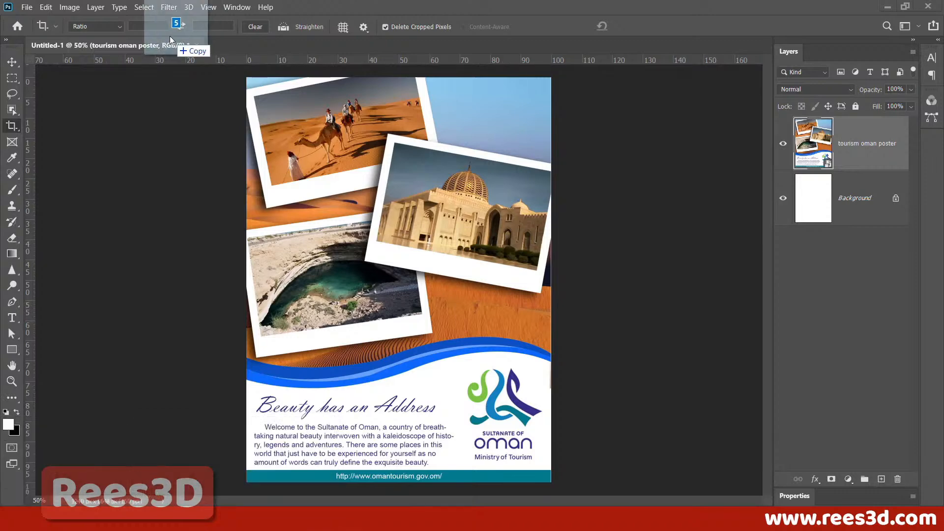
left_click_drag(171, 40, 220, 41)
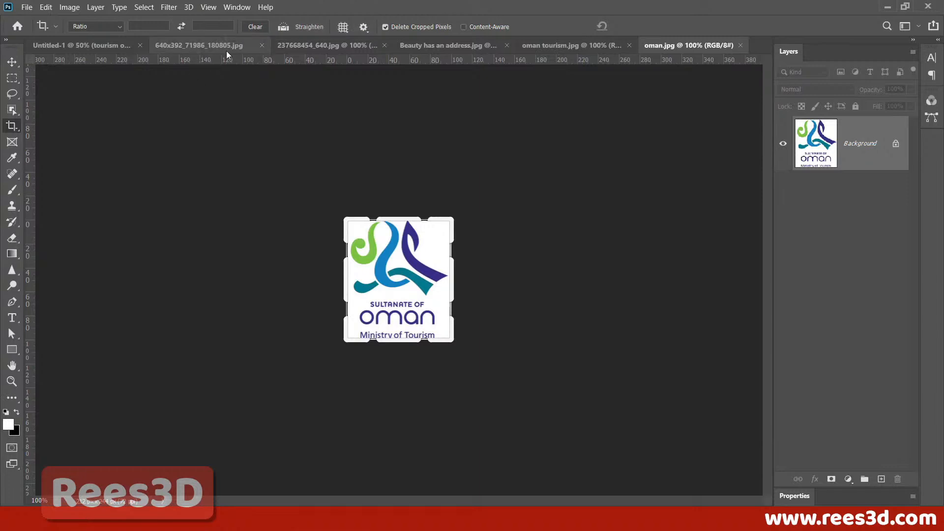
left_click(18, 62)
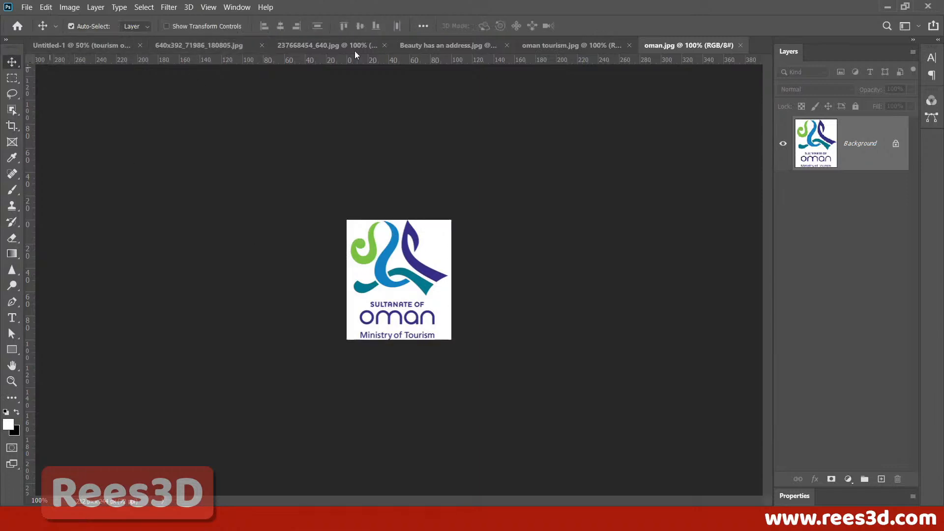
Step: Review each opened source image (mosque, desert, camels, sinkhole and Oman logo) and return to the finished poster
left_click(315, 45)
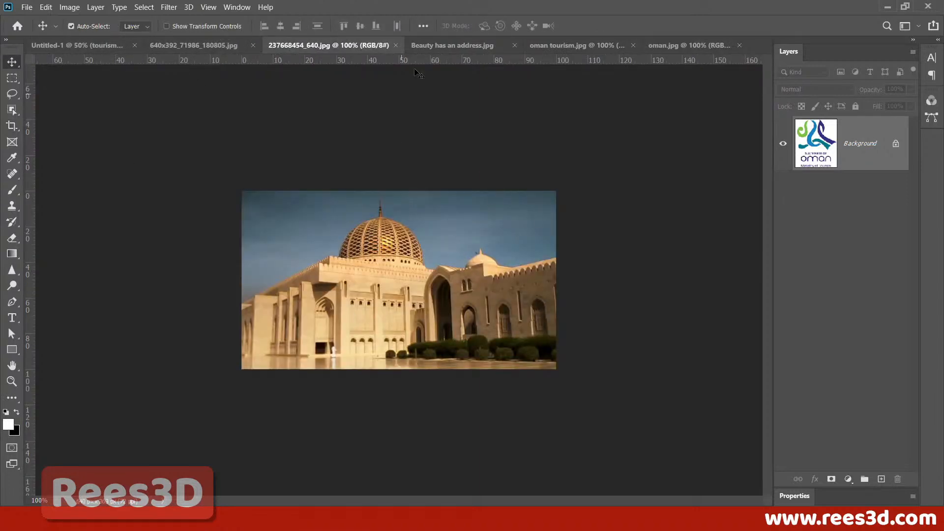
left_click(455, 47)
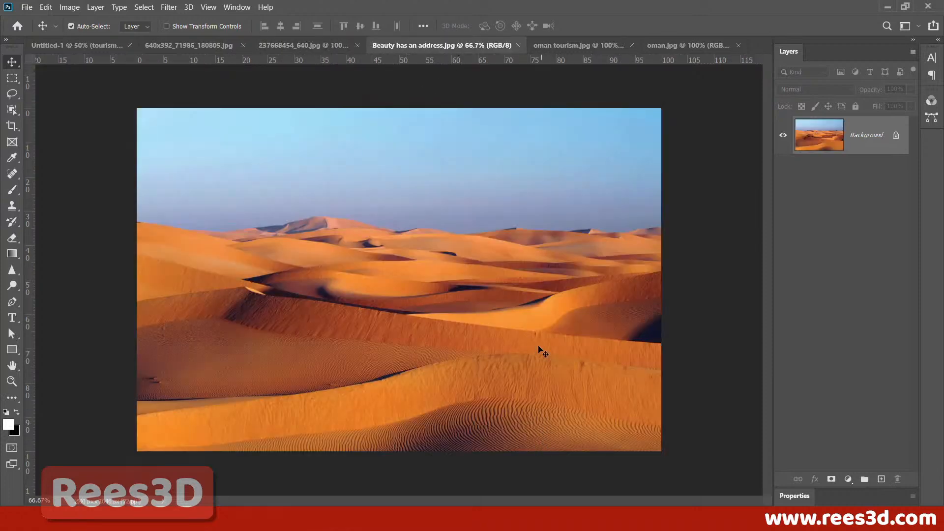
left_click(575, 43)
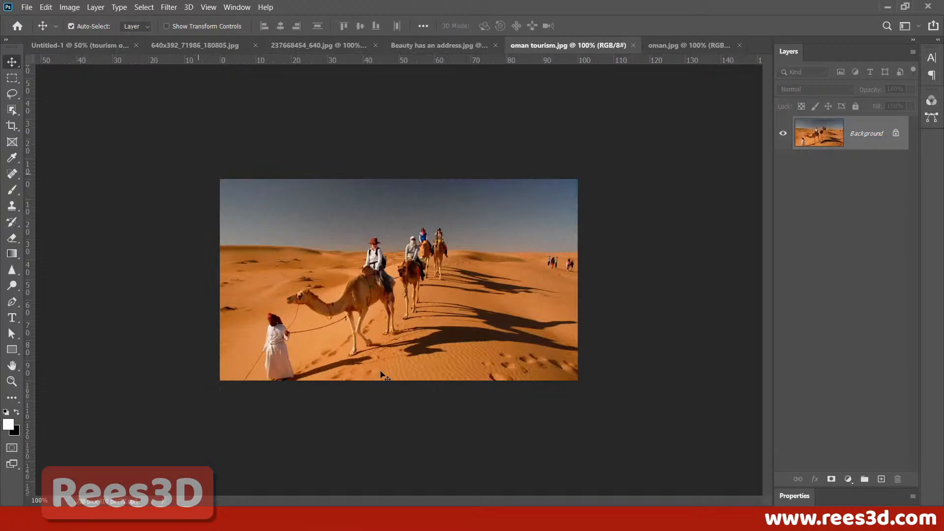
left_click(684, 46)
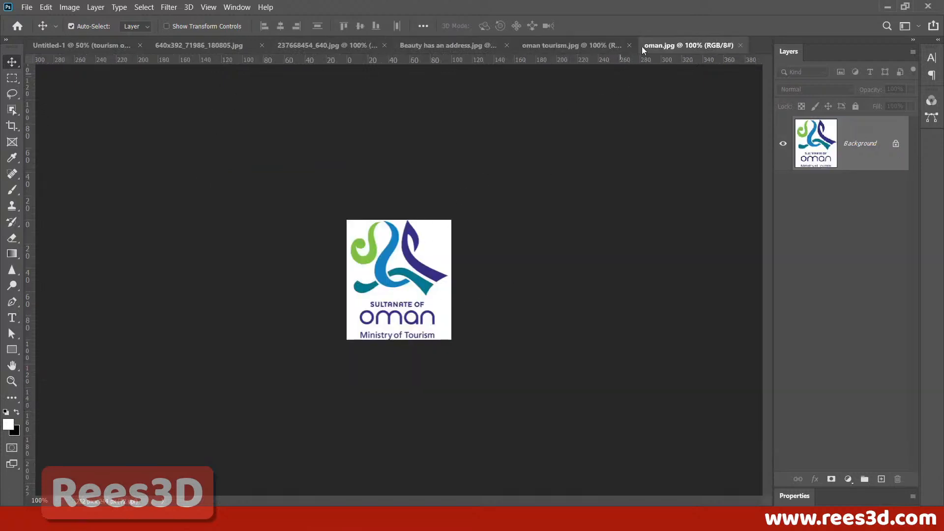
left_click(219, 44)
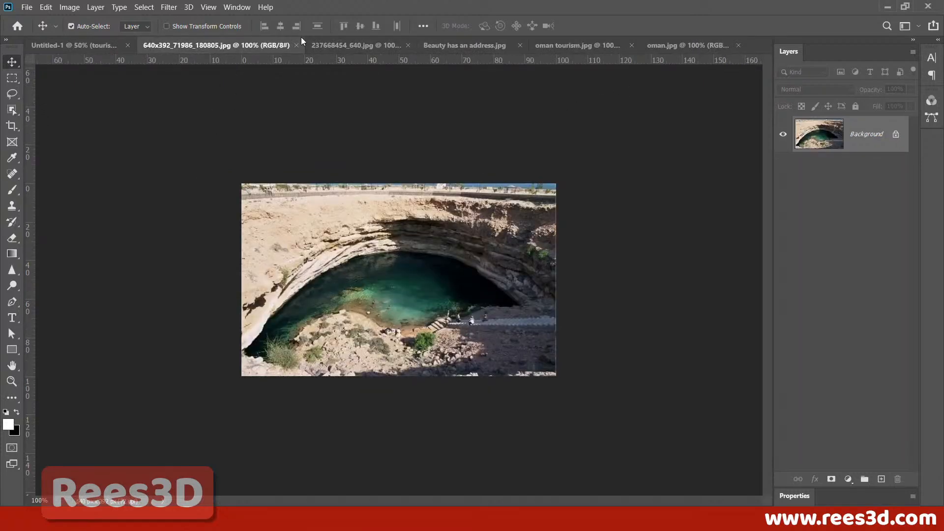
left_click(379, 46)
left_click(495, 45)
left_click(554, 44)
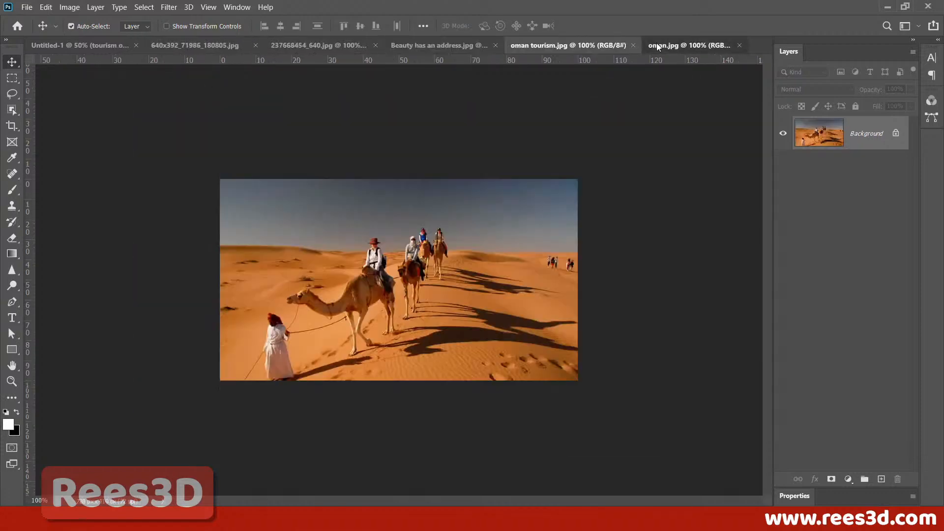
left_click(656, 44)
left_click(155, 45)
left_click(114, 43)
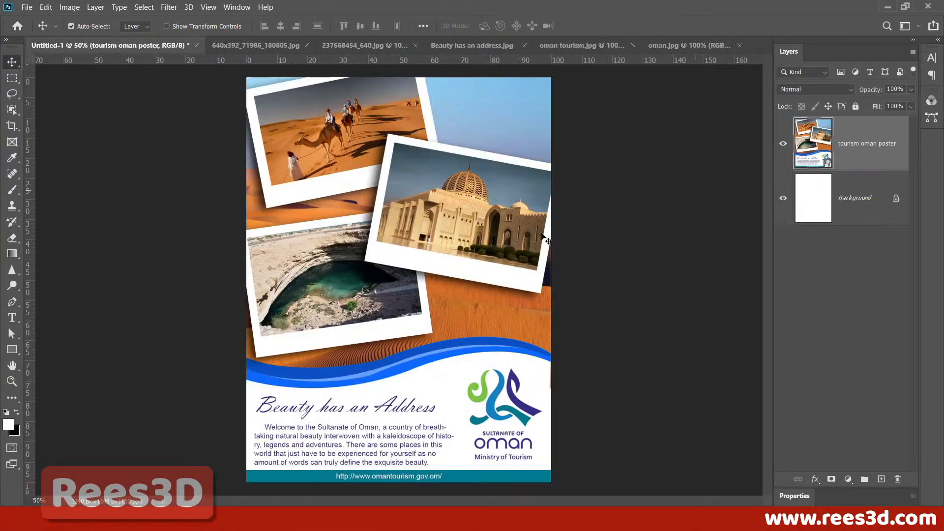
Step: Create a new document from the A4 preset, 210 x 297 mm, with 100 pixels/inch resolution and CMYK Color mode
left_click(22, 9)
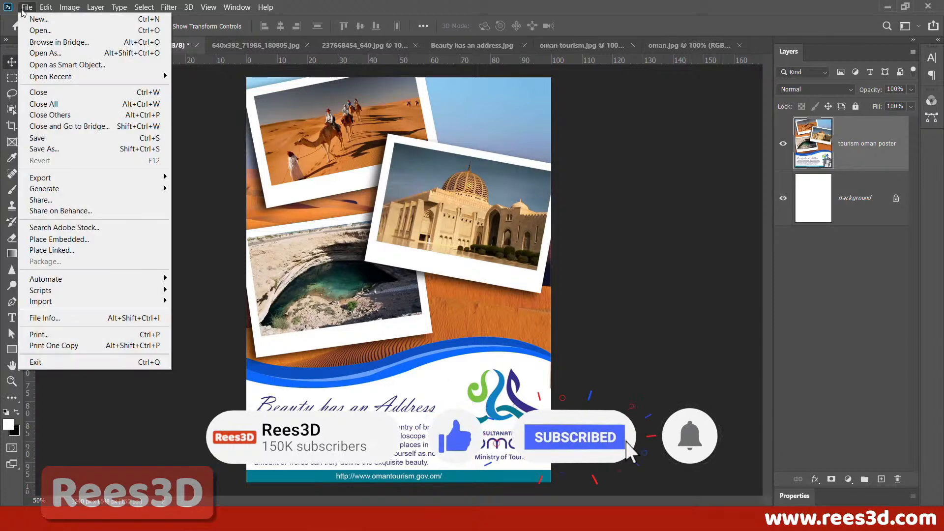
left_click(28, 20)
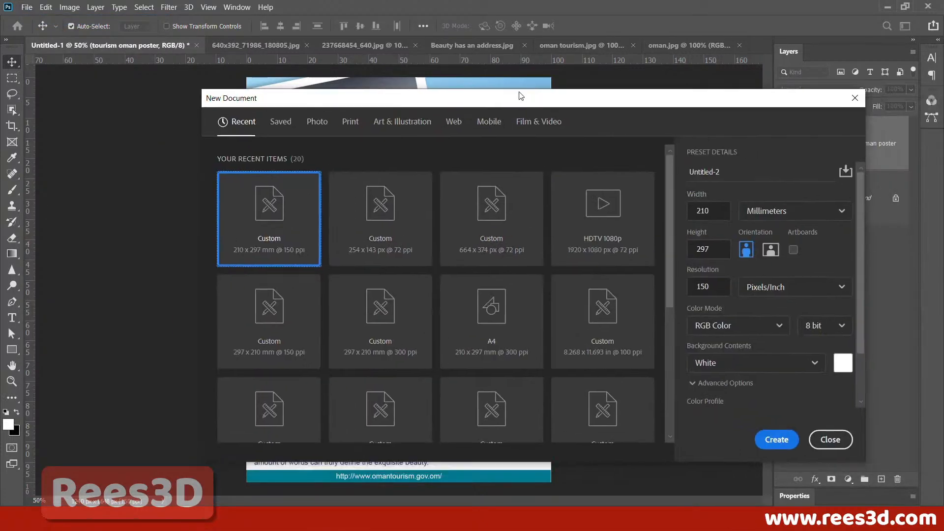
left_click_drag(521, 96, 425, 37)
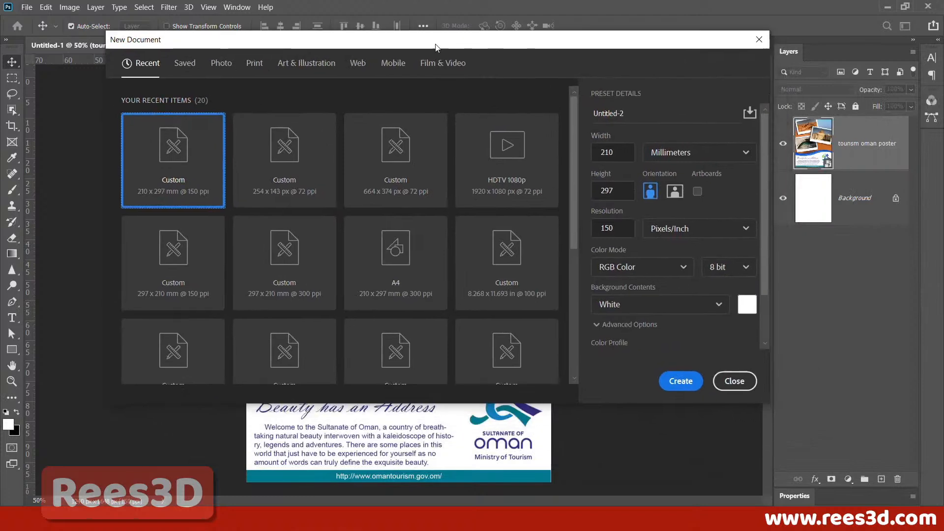
left_click(396, 270)
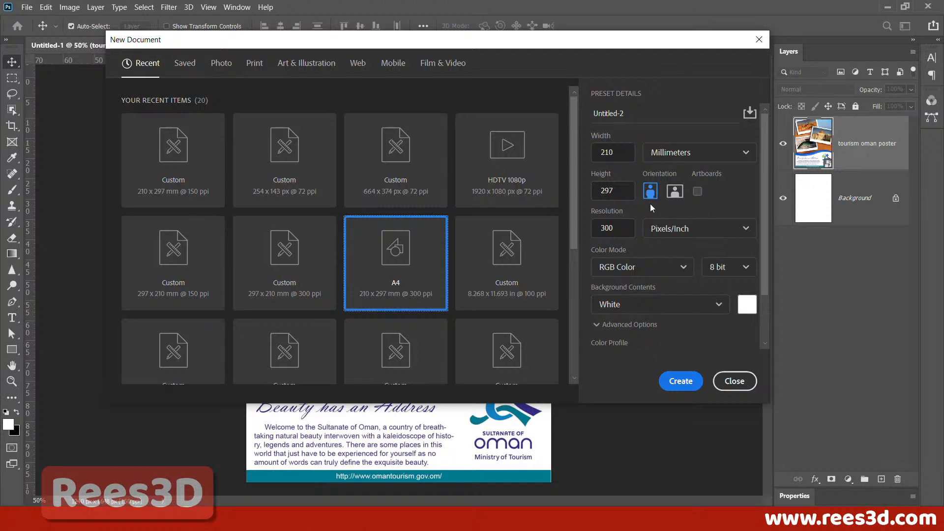
double_click(621, 229)
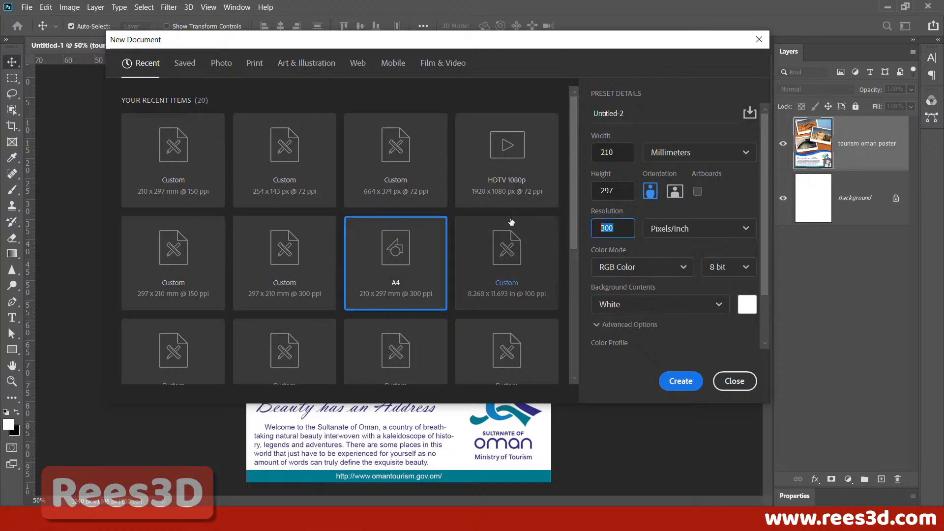
type("10")
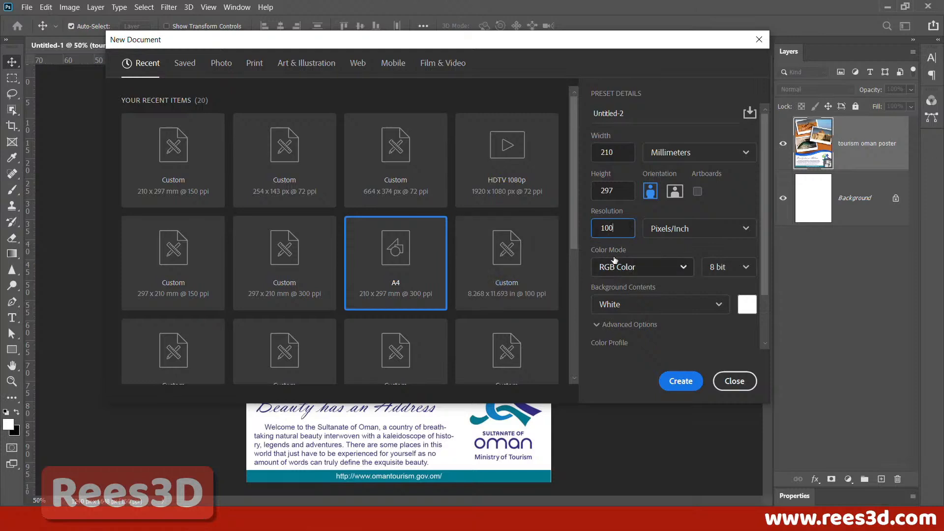
left_click(632, 269)
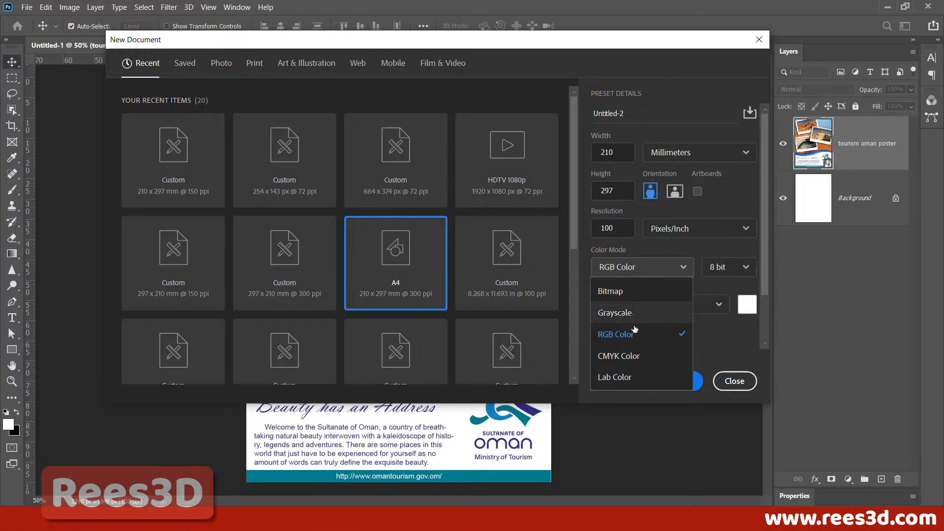
left_click(630, 362)
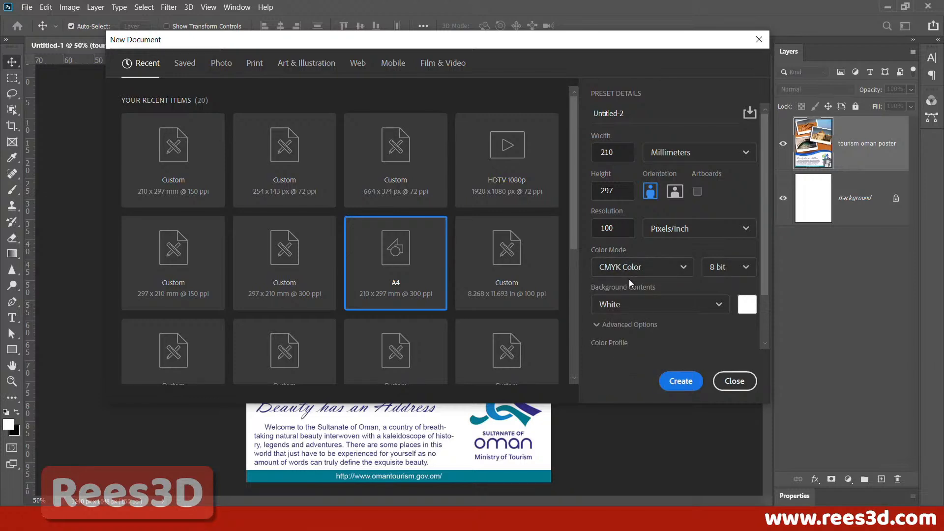
left_click(683, 383)
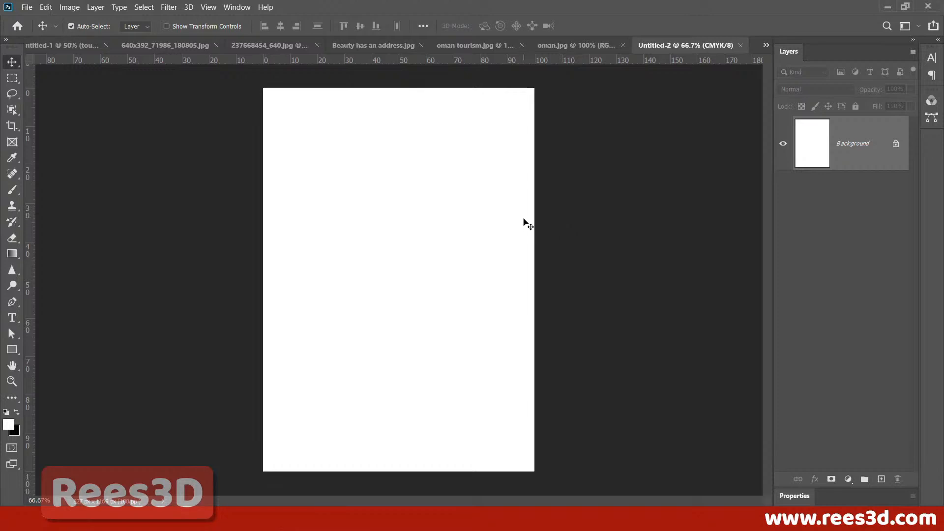
Step: Check the reference poster, return to the blank A4 document and set the Pen tool to Shape mode
left_click(67, 46)
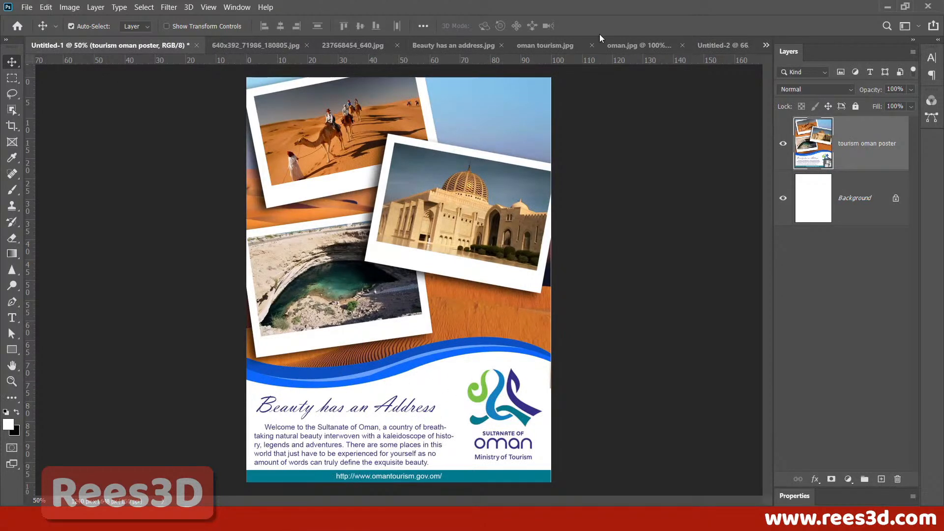
left_click(713, 44)
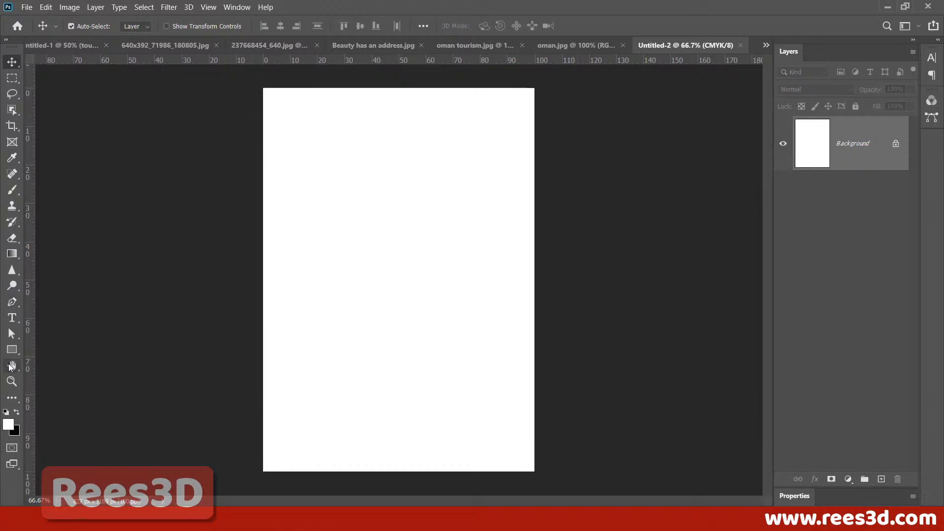
left_click(13, 302)
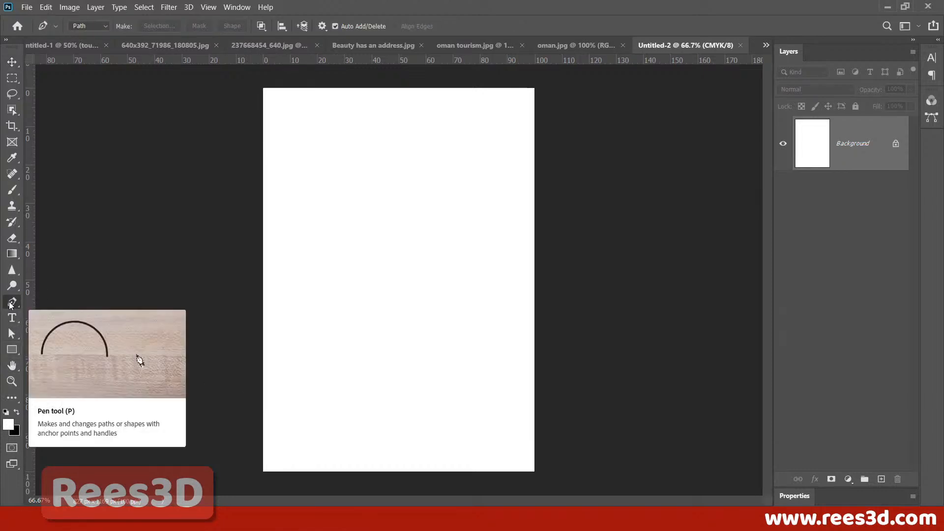
left_click(105, 25)
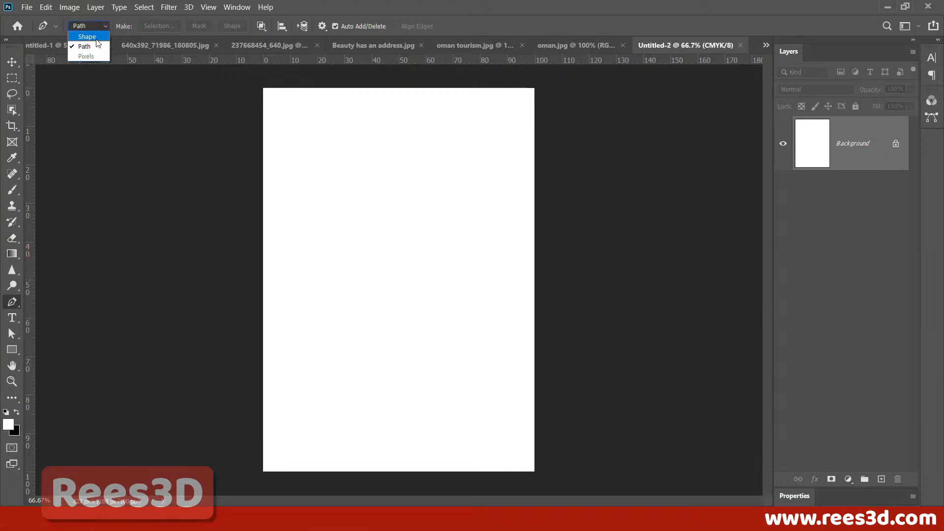
left_click(93, 37)
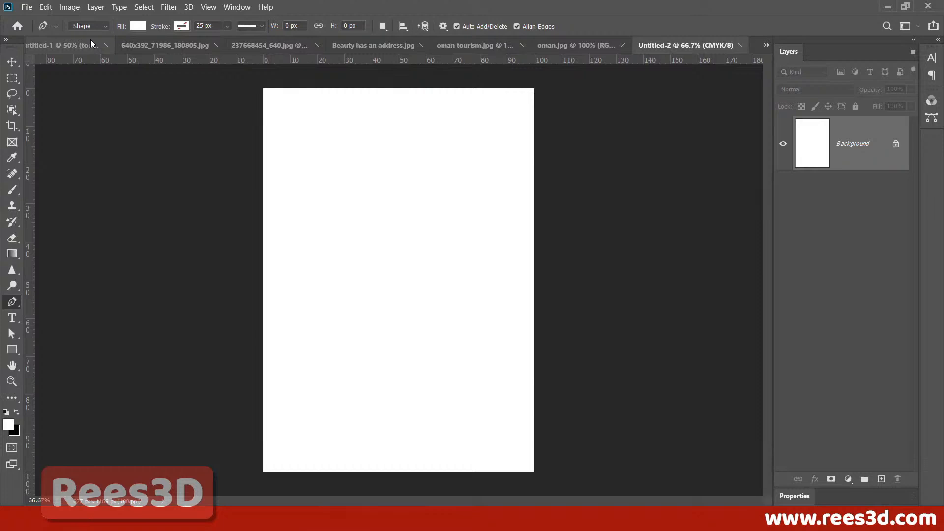
Step: Set the Pen tool's shape fill to the dark blue swatch from the Pure color group
left_click(140, 27)
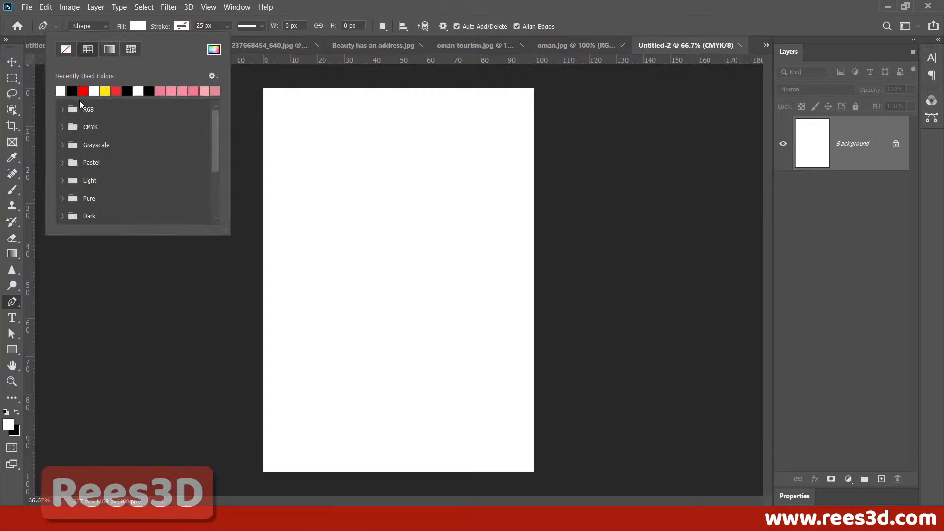
left_click(62, 127)
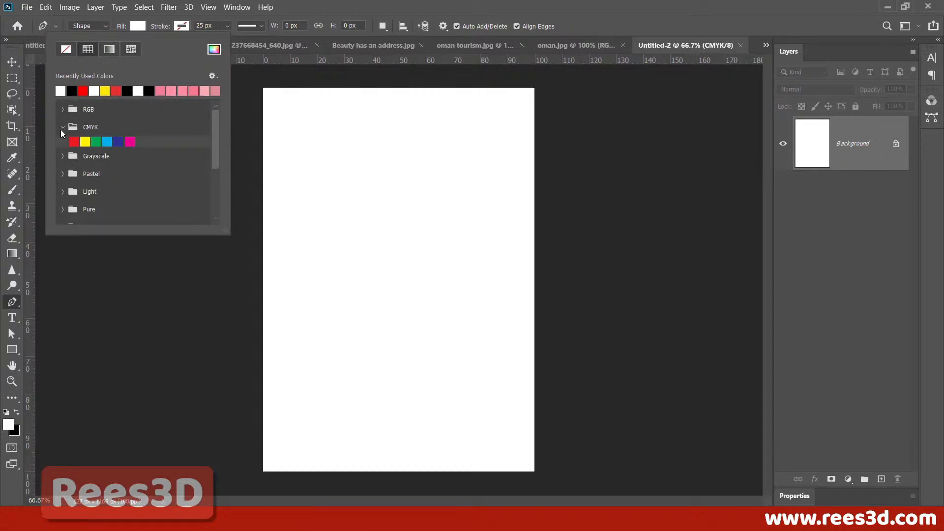
left_click(63, 146)
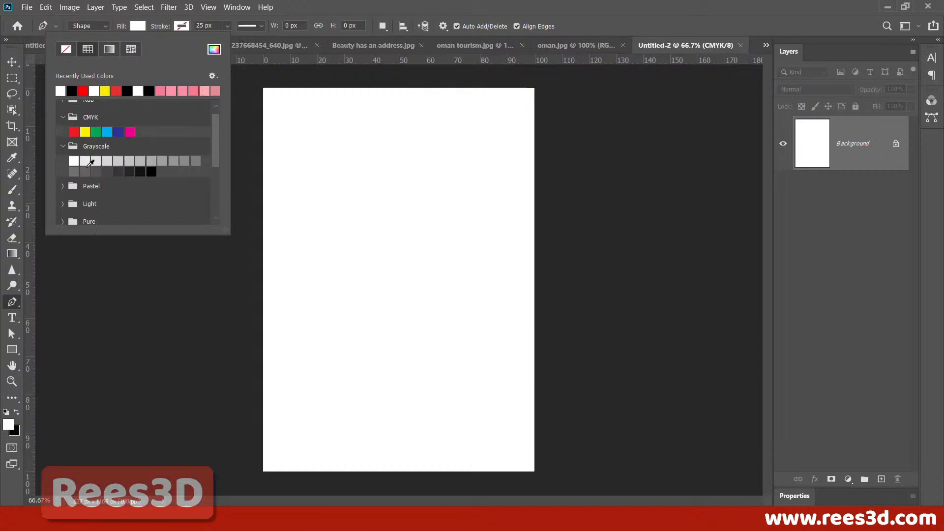
scroll(86, 169, "down", 1)
scroll(95, 199, "down", 1)
scroll(97, 196, "down", 1)
scroll(160, 180, "down", 1)
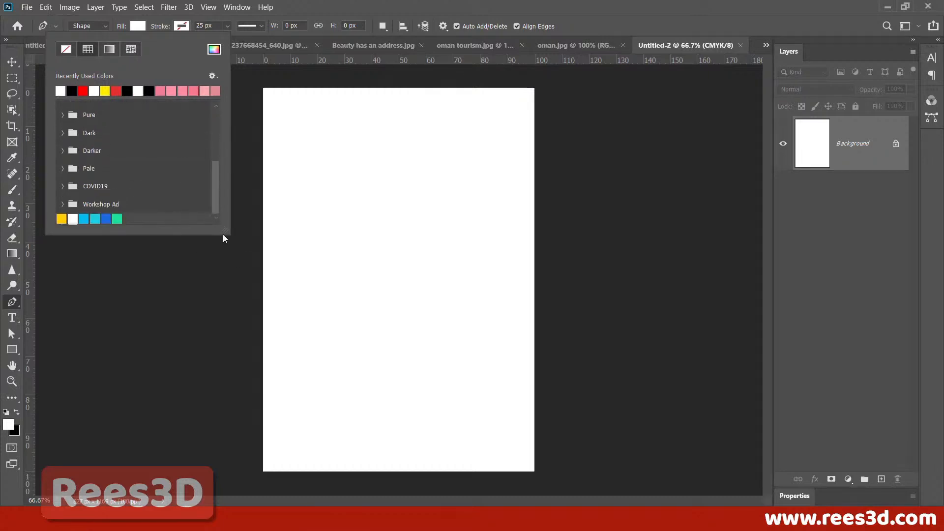
left_click_drag(225, 230, 262, 412)
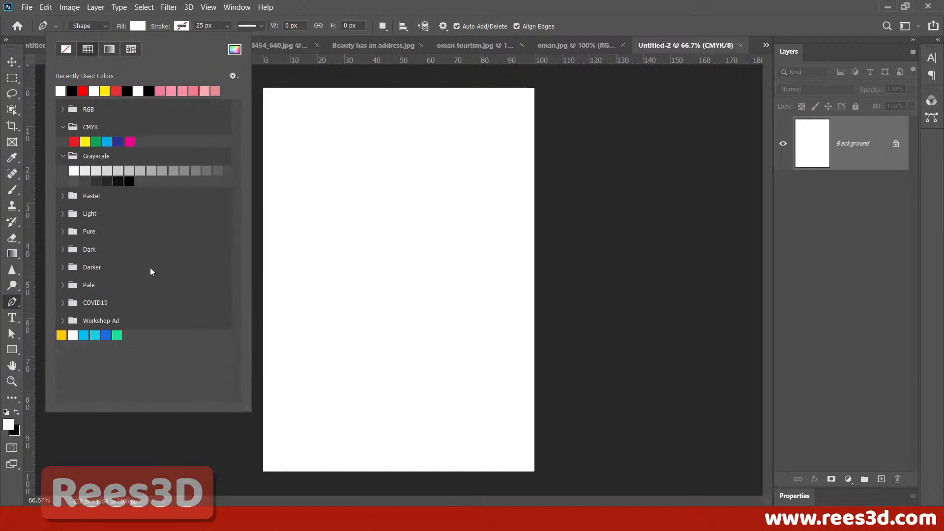
left_click(62, 231)
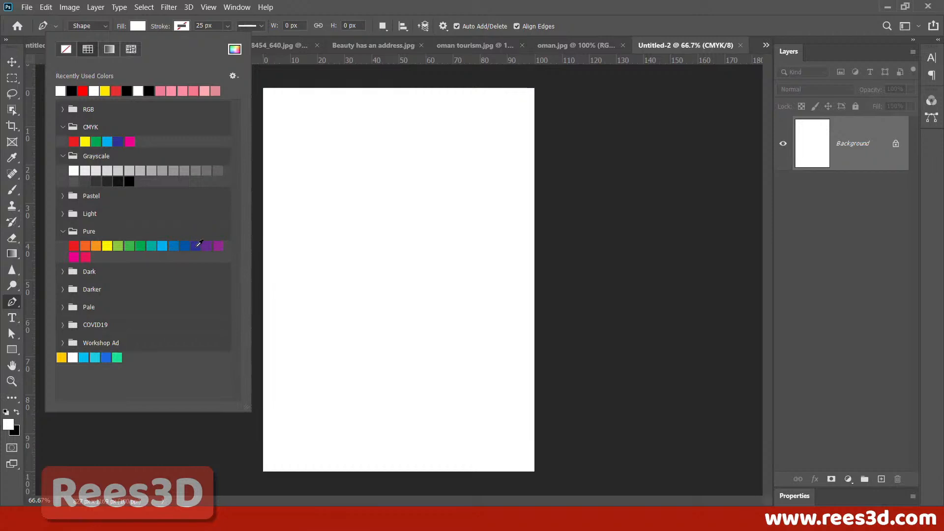
left_click(196, 245)
key("Return")
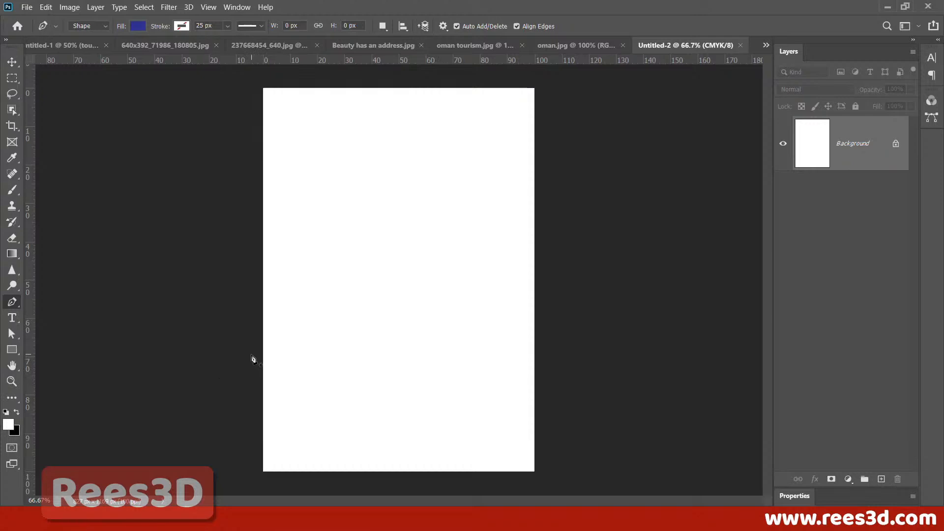
Step: Draw a closed dark blue wave shape, about 1004 by 404 px, covering the page's lower quarter and extending past its edges
left_click(250, 356)
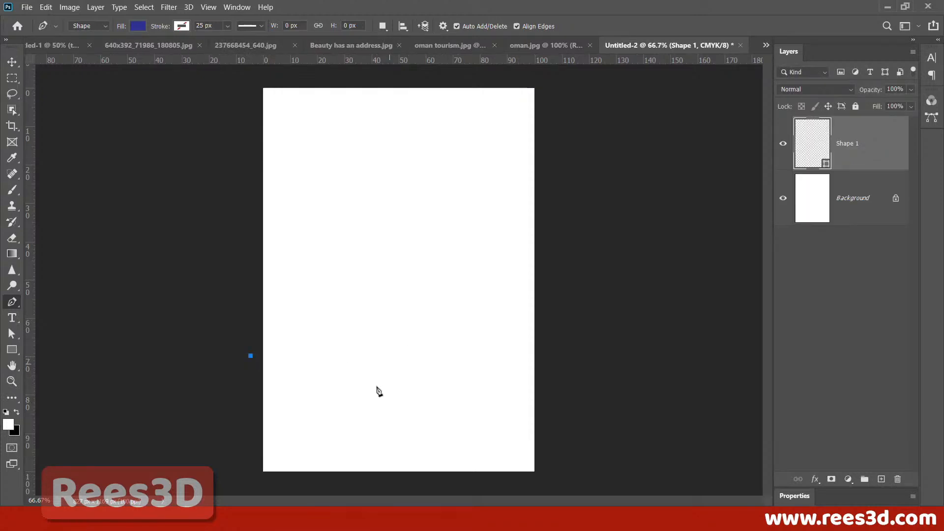
left_click_drag(396, 387, 484, 388)
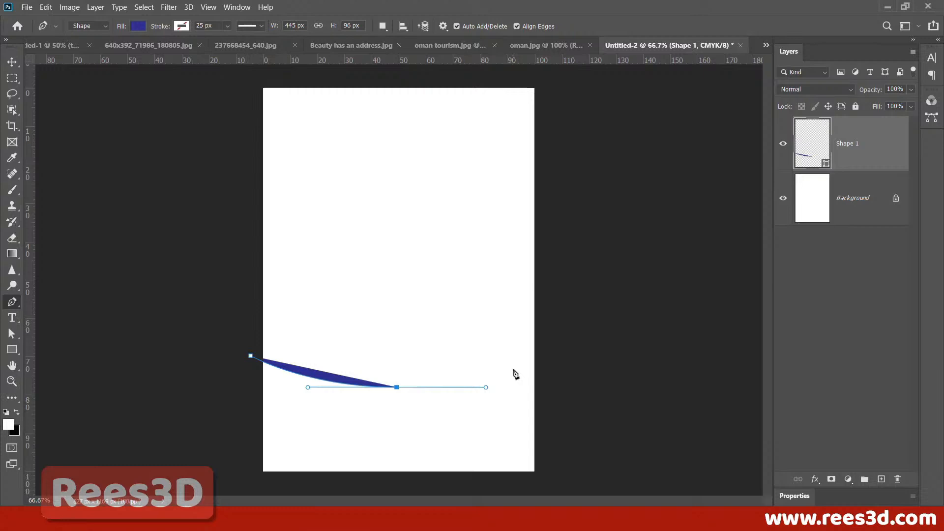
left_click(264, 361)
key("ctrl+z")
left_click_drag(566, 373, 659, 388)
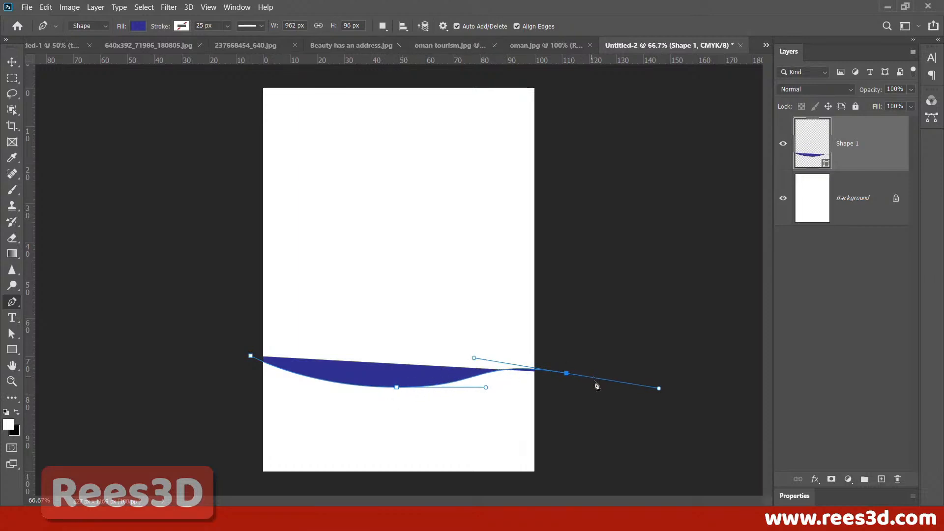
left_click(567, 374)
left_click(556, 485)
left_click(237, 488)
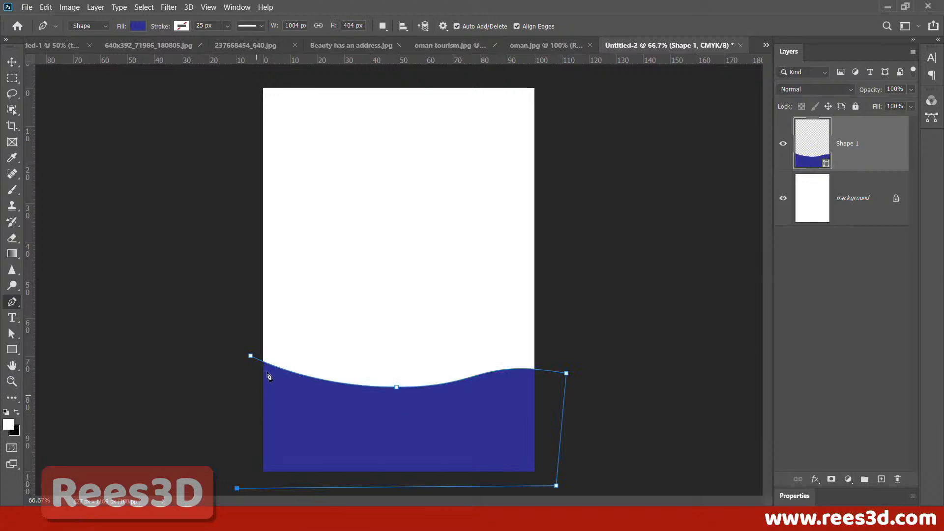
left_click(252, 356)
Step: Reshape the dark blue wave's upper edge by adjusting its middle anchor and direction handles into a smoother S-curve with Direct Selection
left_click_drag(10, 334, 64, 347)
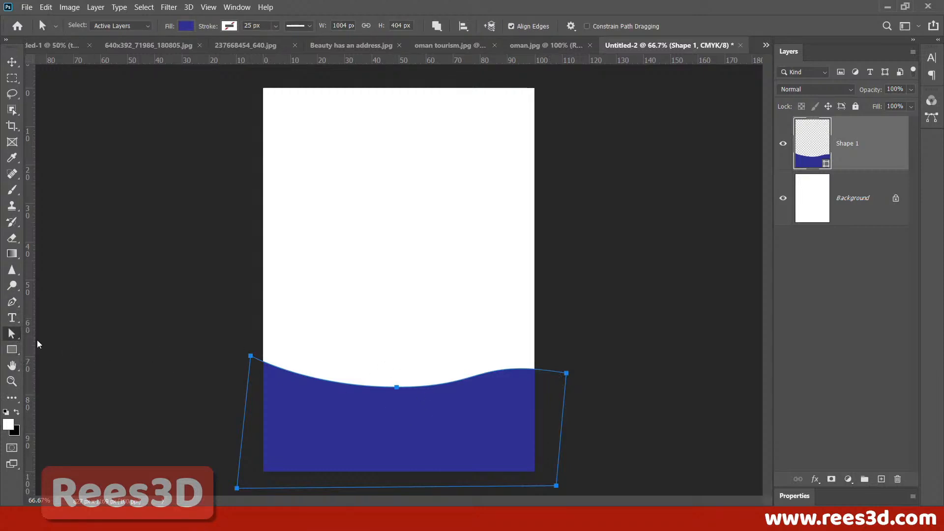
left_click(398, 387)
left_click_drag(396, 389, 370, 387)
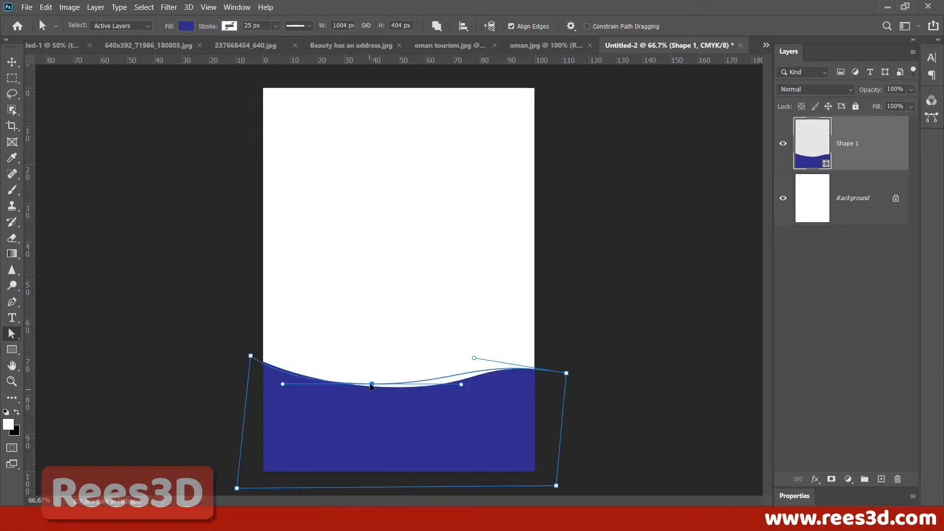
mouse_move(460, 384)
left_mouse_down()
mouse_move(462, 393)
mouse_move(457, 377)
left_mouse_up()
mouse_move(371, 381)
left_mouse_down()
mouse_move(370, 400)
mouse_move(371, 383)
left_mouse_up()
left_click_drag(455, 379, 476, 358)
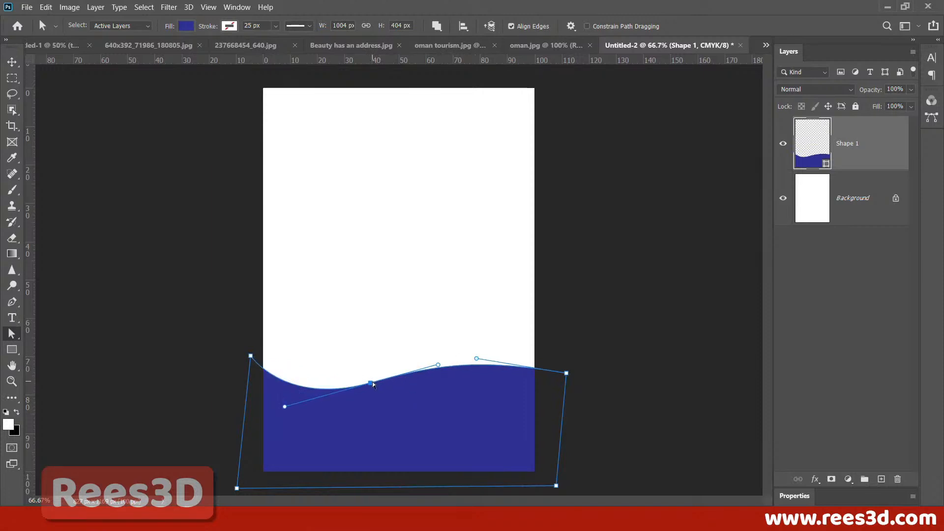
left_click_drag(370, 382, 422, 373)
left_click_drag(491, 358, 454, 366)
left_click_drag(319, 403, 329, 396)
left_click(750, 389)
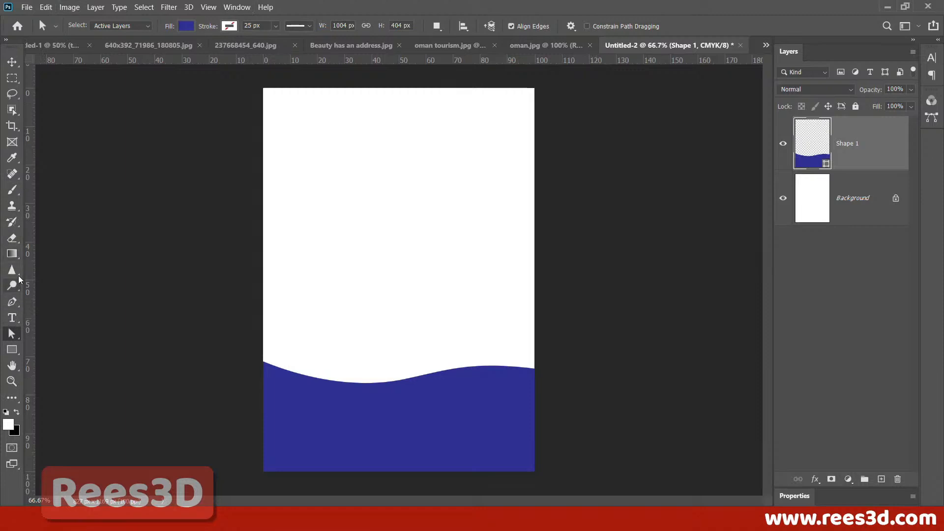
left_click(12, 301)
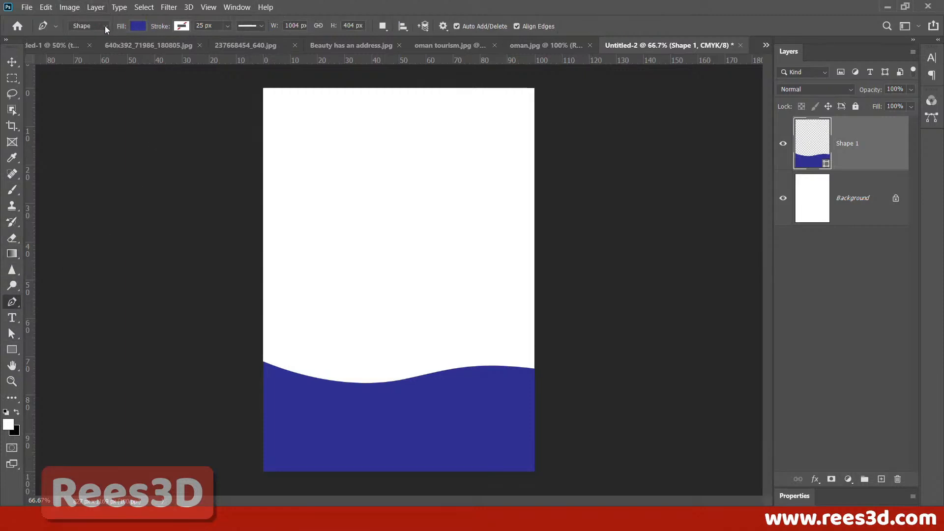
left_click(136, 27)
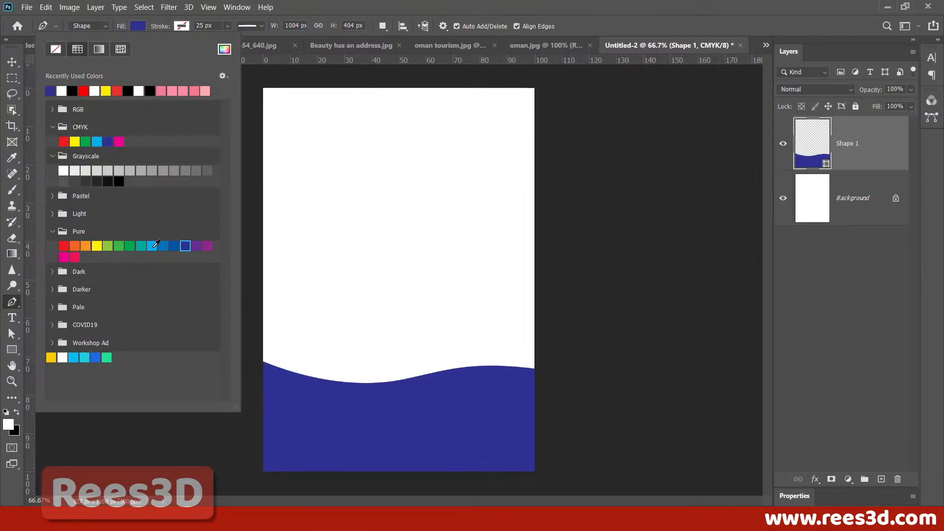
left_click(152, 245)
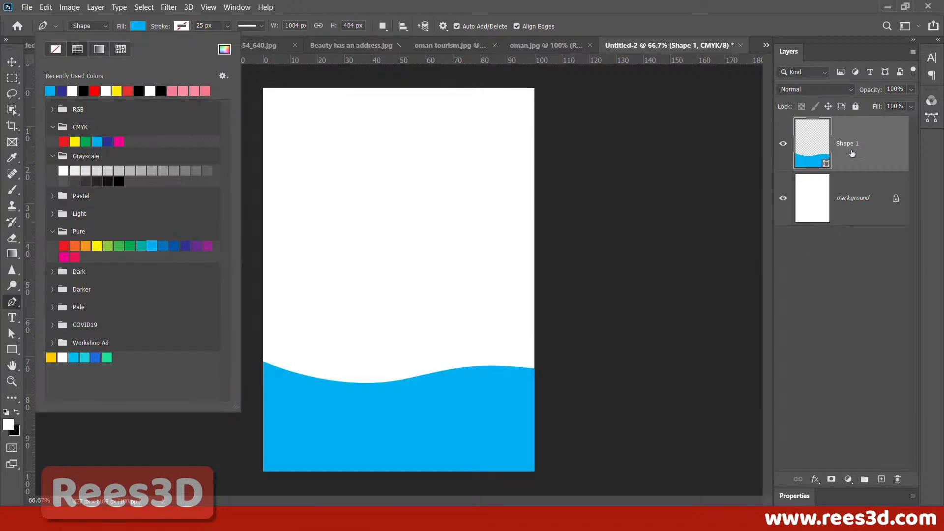
left_click(186, 245)
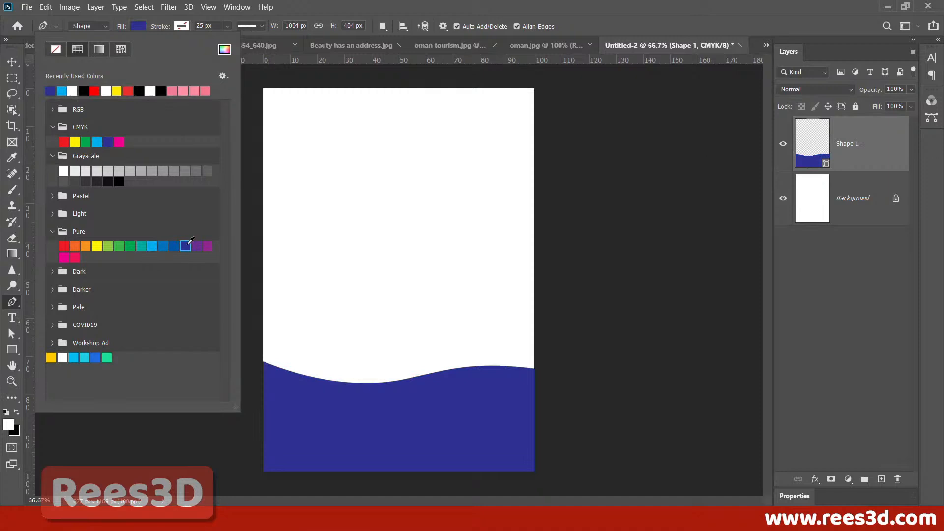
Step: Deselect the dark blue wave layer and set the Pen tool's shape fill to the light blue swatch from the Pure group
left_click(823, 259)
left_click(862, 280)
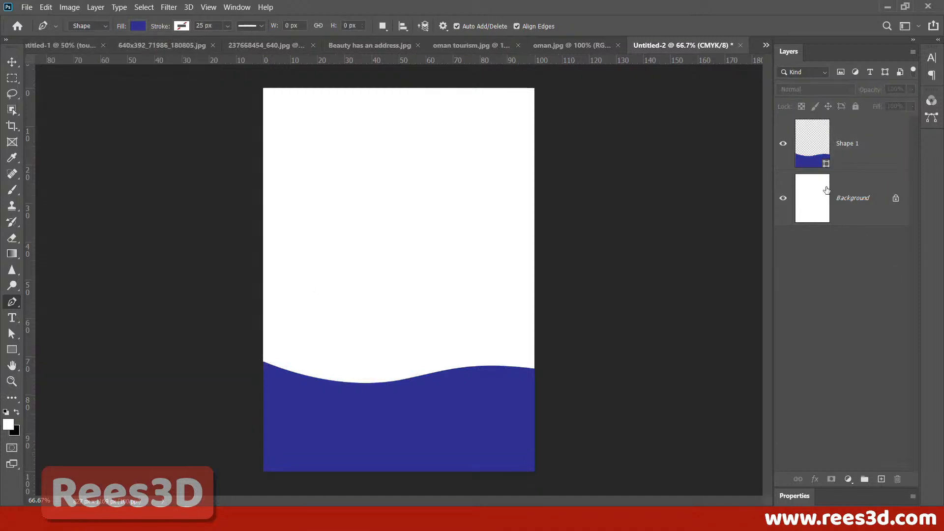
left_click(137, 26)
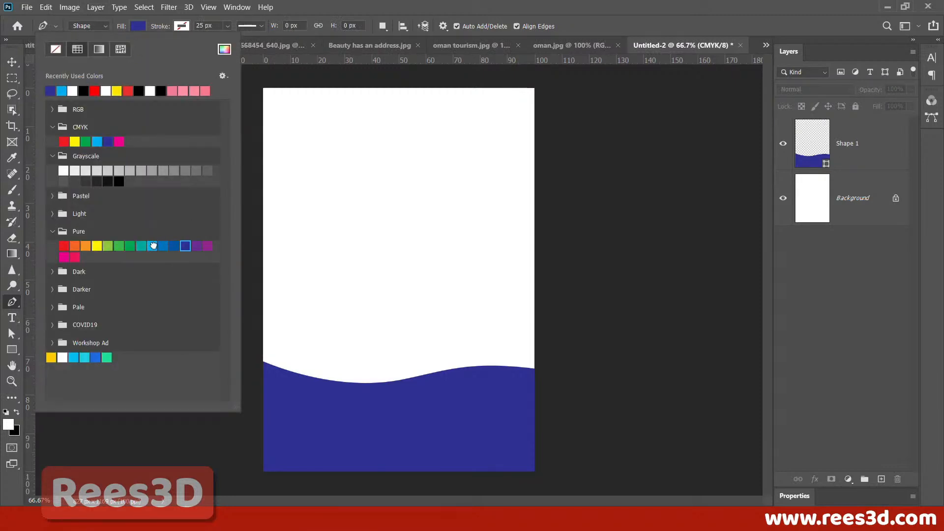
left_click(154, 245)
left_click(265, 95)
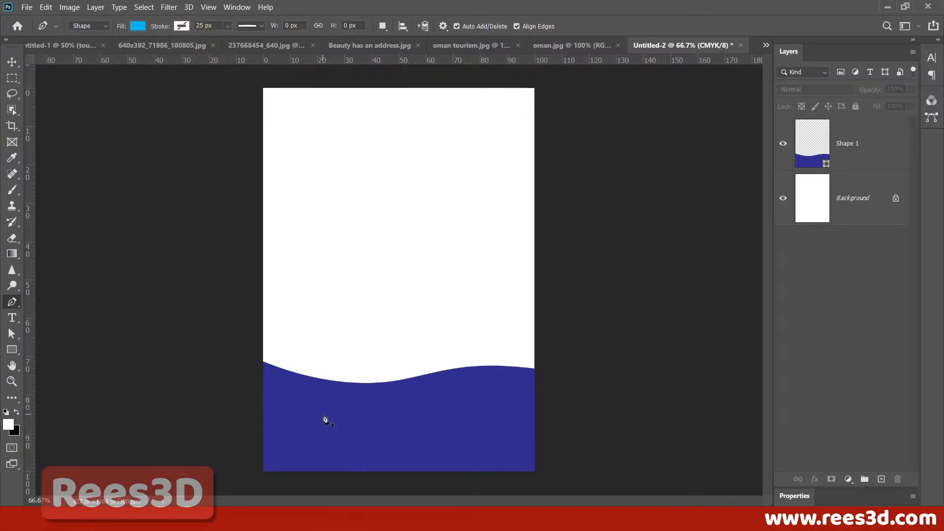
Step: Draw a closed light blue wave shape, about 1062 by 368 px, slightly below the dark blue wave's upper edge, extending past the page
key("ctrl+plus")
key("ctrl+plus")
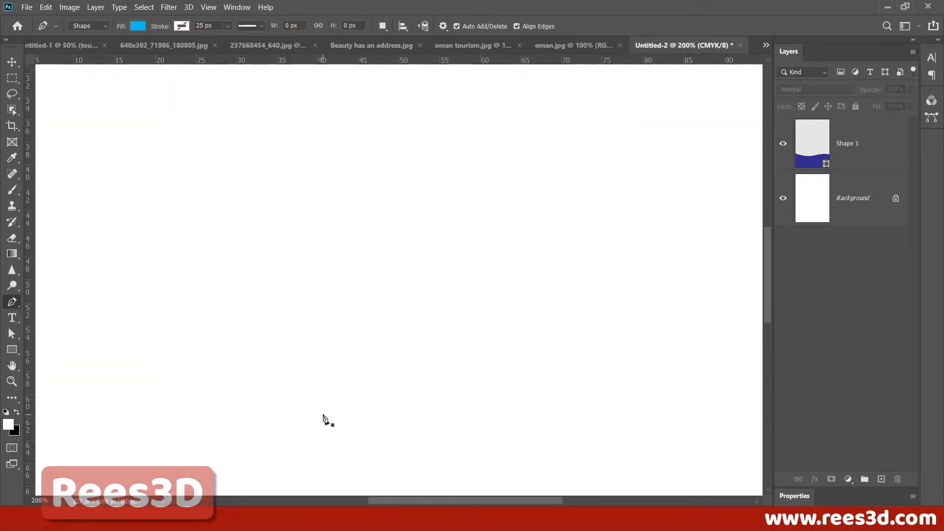
left_click_drag(316, 392, 316, 146)
key("ctrl+minus")
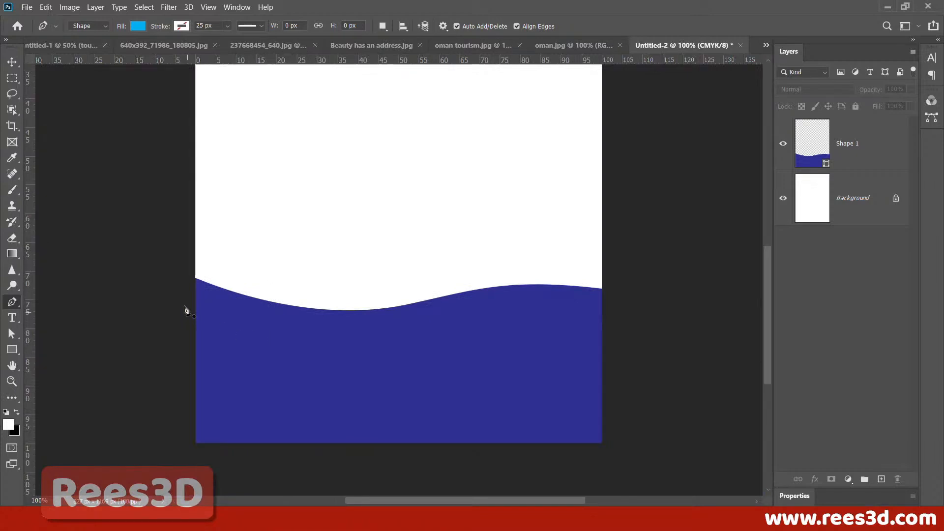
left_click(186, 284)
left_click(417, 336)
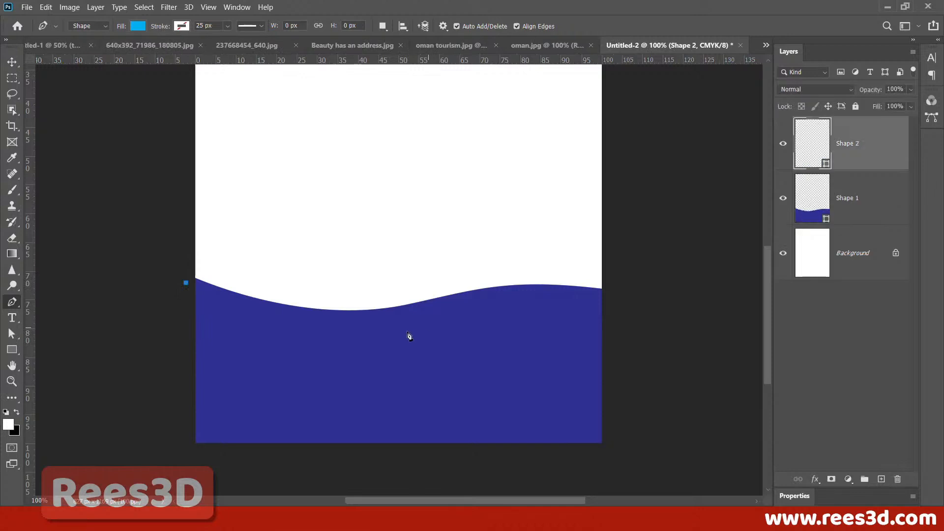
left_click_drag(401, 325, 509, 312)
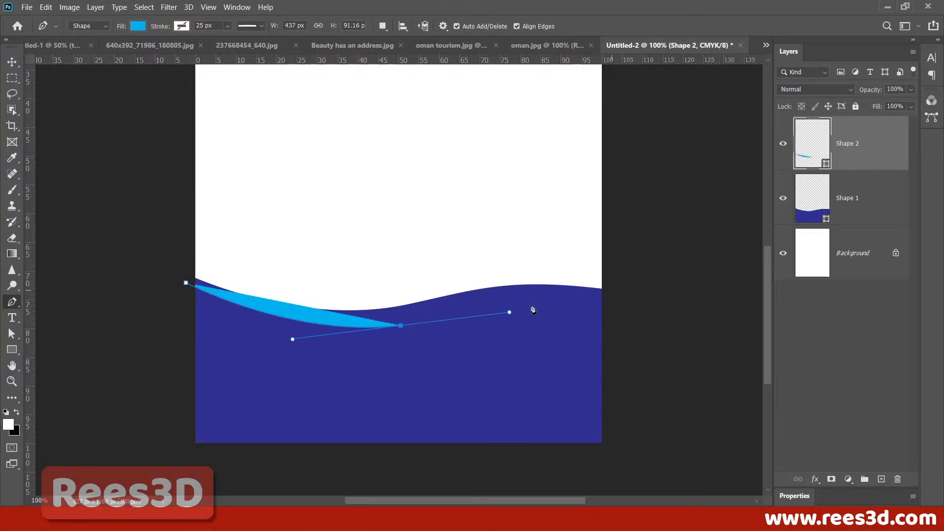
left_click_drag(637, 315, 736, 348)
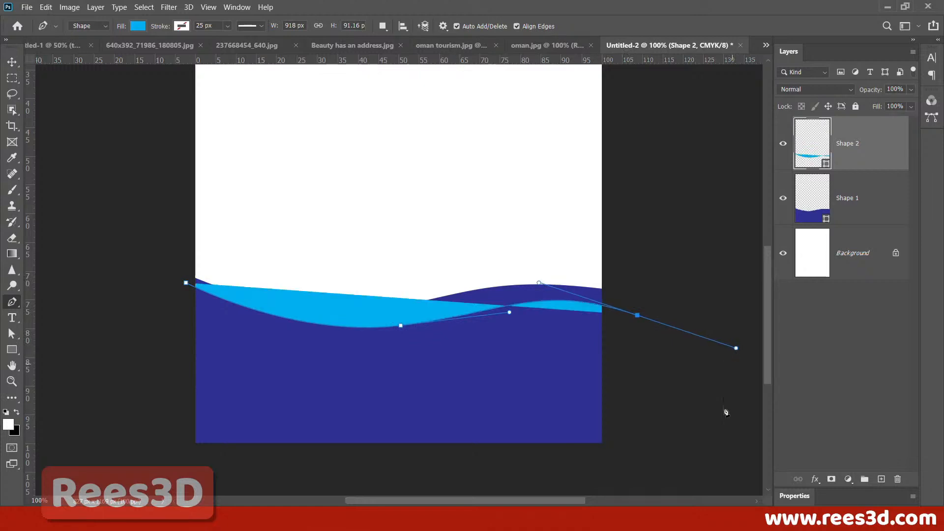
left_click(637, 463)
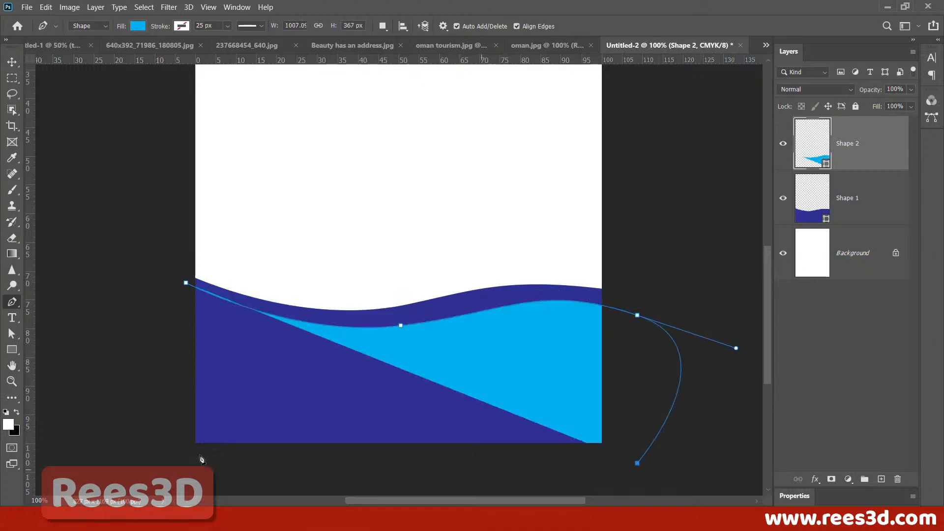
left_click(158, 463)
left_click(186, 283)
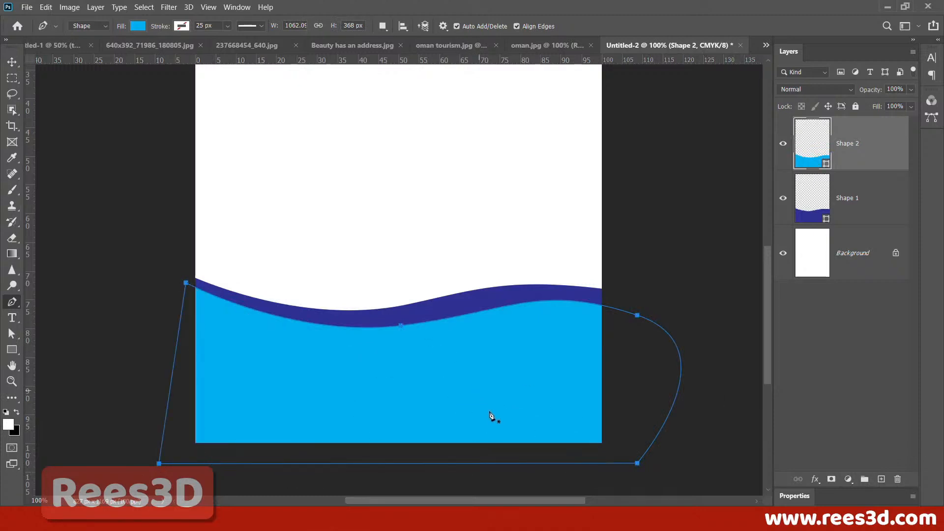
Step: Adjust the light blue wave's middle and right anchors and handles so a thin dark blue band follows its upper edge
left_click(18, 334)
left_click(233, 266)
left_click(407, 326)
left_click(401, 326)
left_click_drag(401, 325, 393, 322)
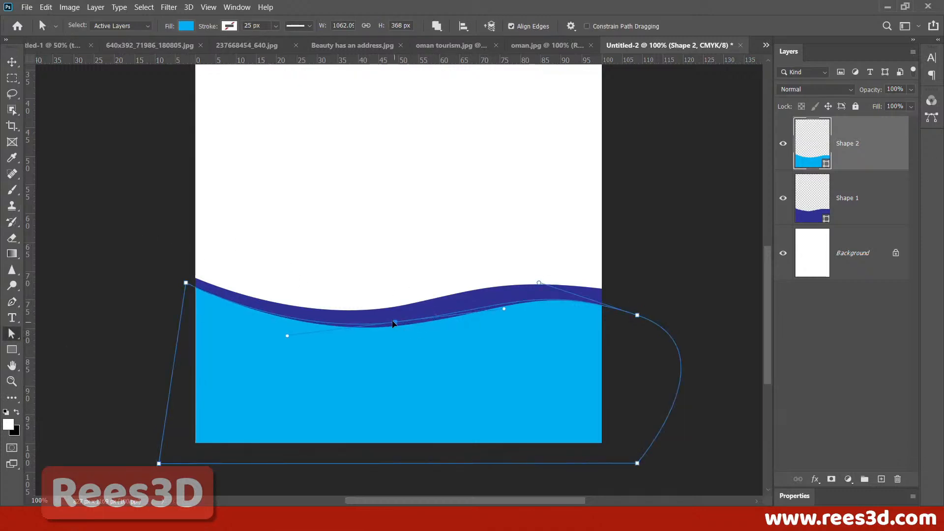
left_click_drag(636, 314, 636, 306)
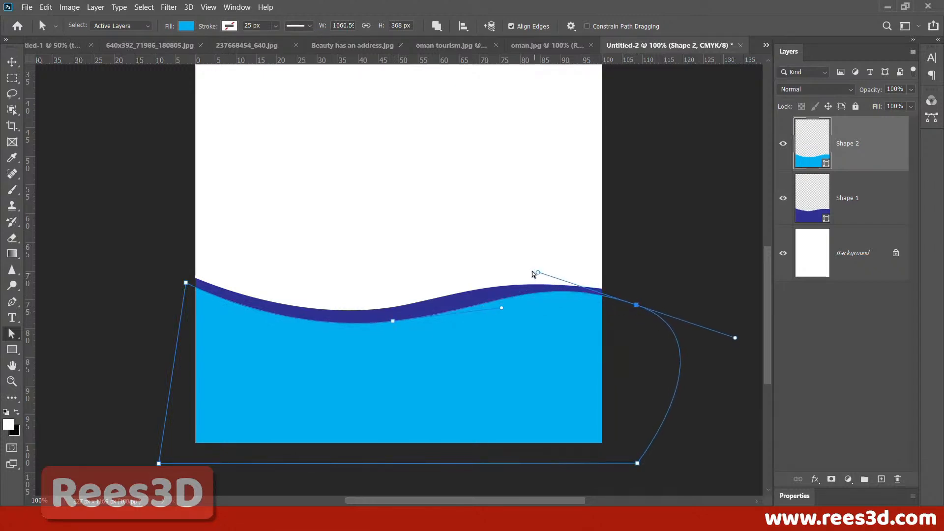
left_click_drag(539, 273, 490, 302)
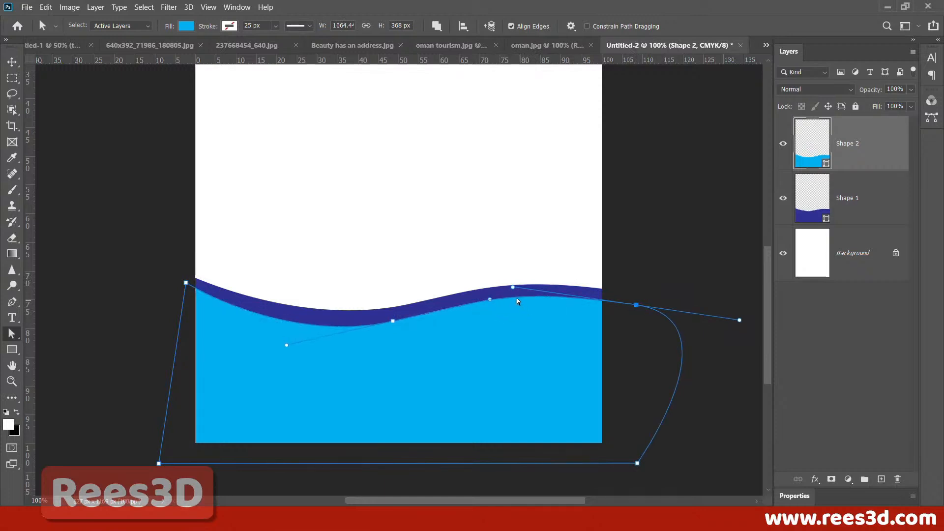
left_click(818, 343)
Step: Duplicate the Shape 2 layer and fill the copy with the medium blue swatch from the Pure group
left_click(821, 215)
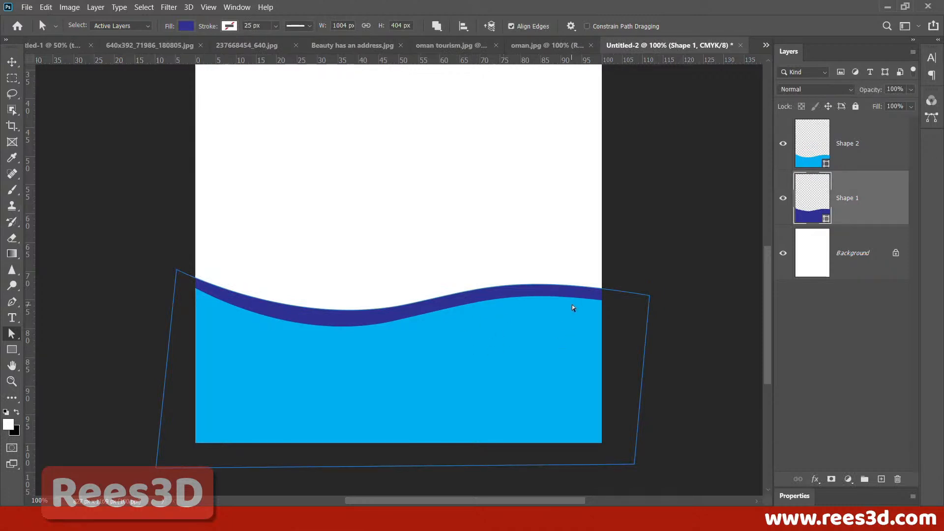
left_click(857, 142)
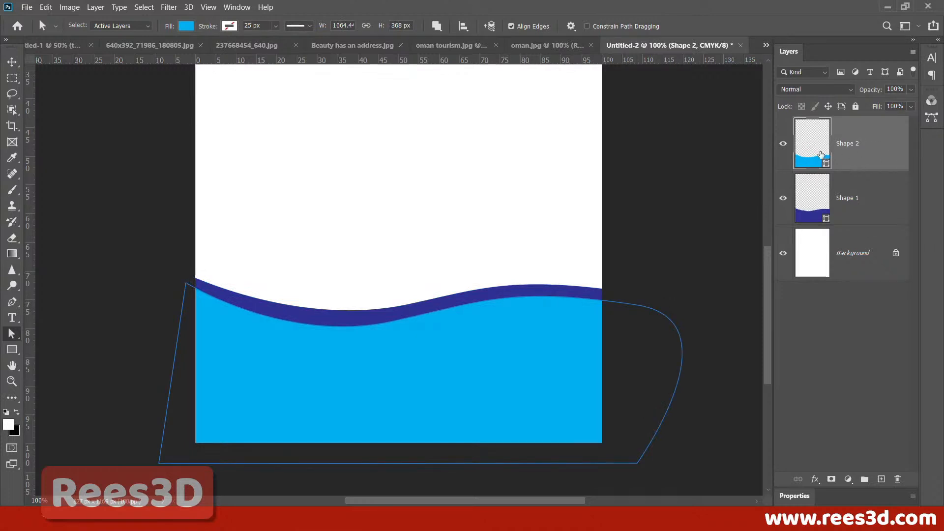
left_click_drag(839, 151, 882, 481)
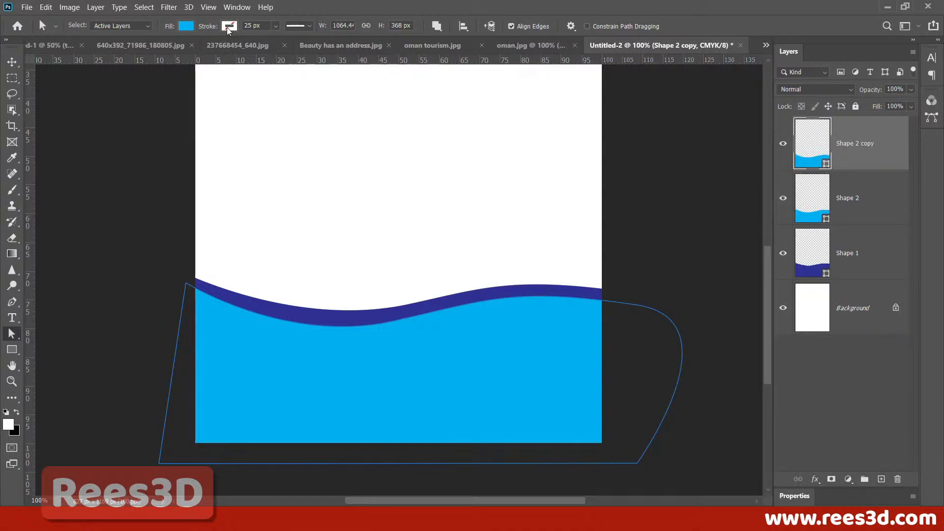
left_click(186, 27)
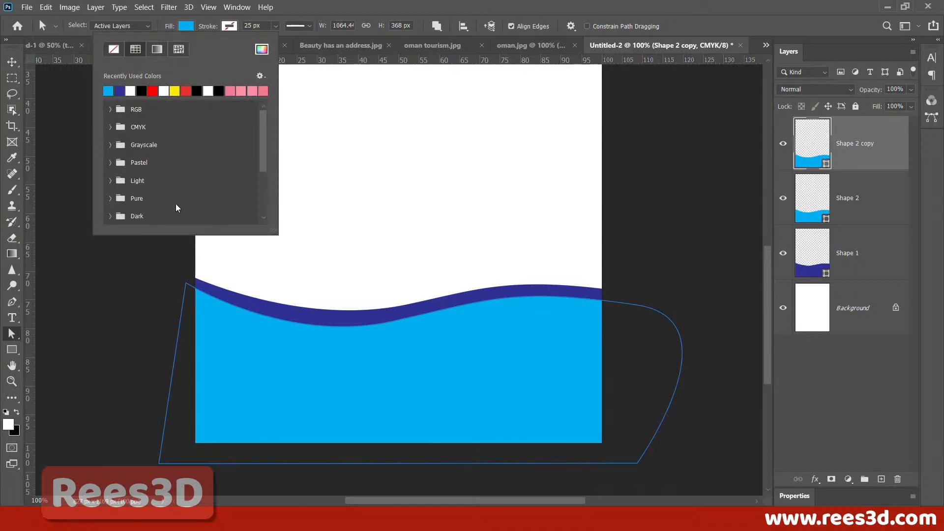
left_click_drag(279, 234, 274, 418)
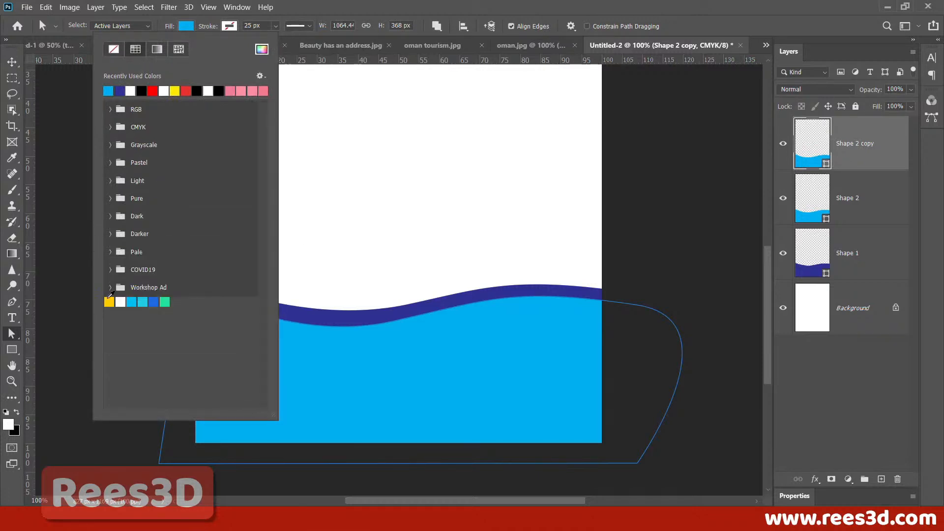
left_click(109, 199)
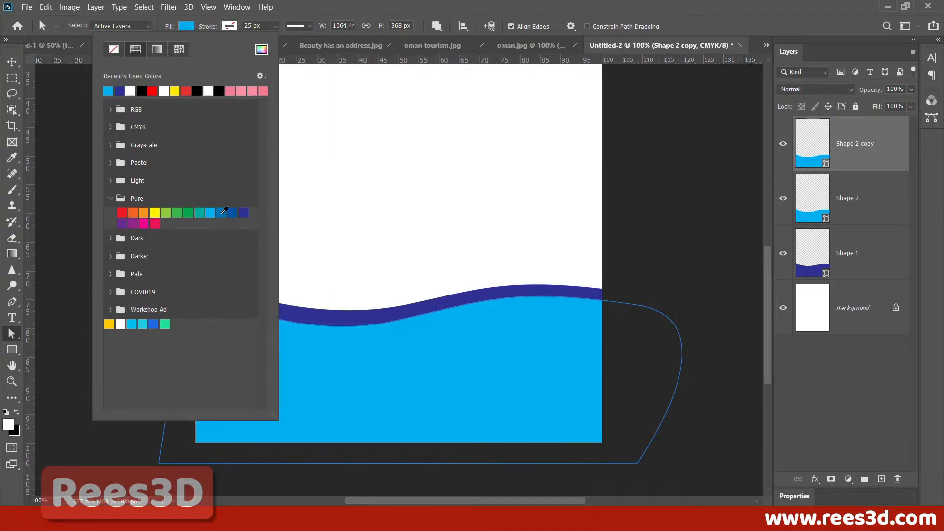
left_click(222, 213)
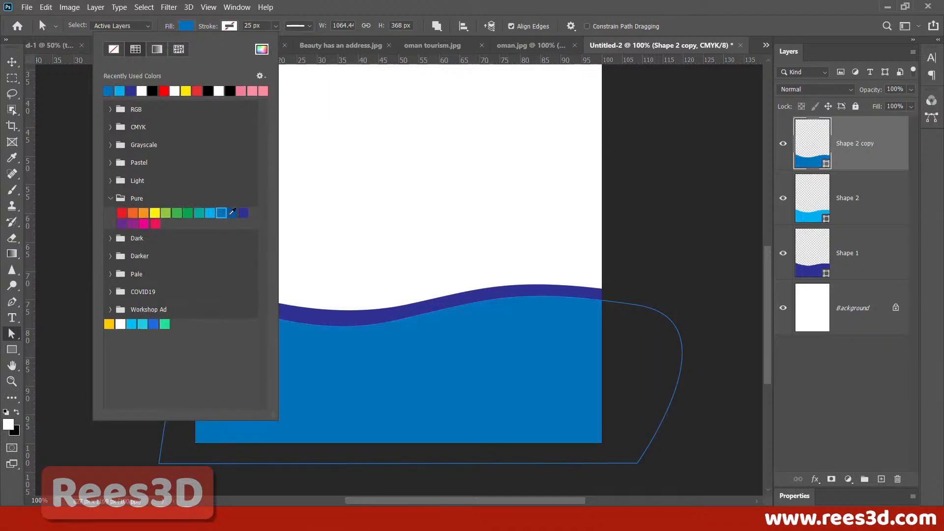
left_click(444, 5)
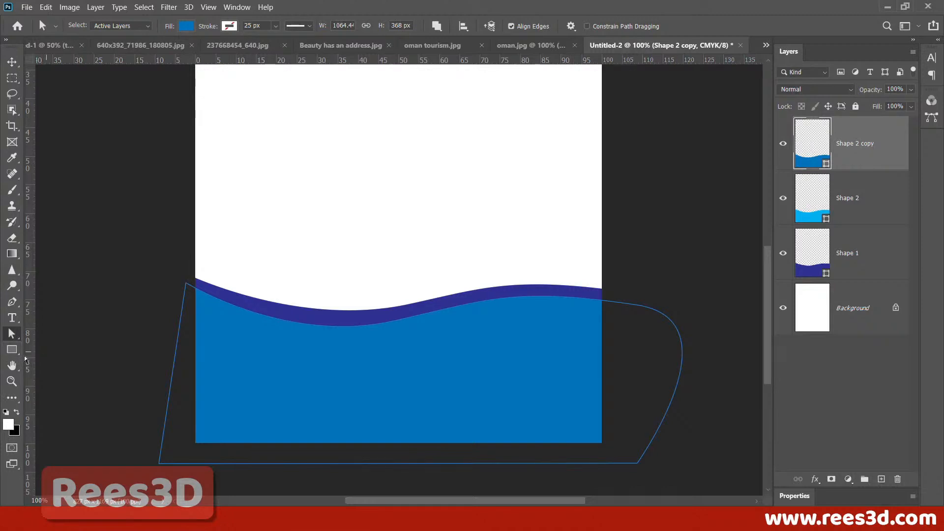
Step: Lower the left anchor of the medium blue wave slightly with the Direct Selection tool, exposing light blue along its left edge
left_click(186, 284)
right_click(11, 333)
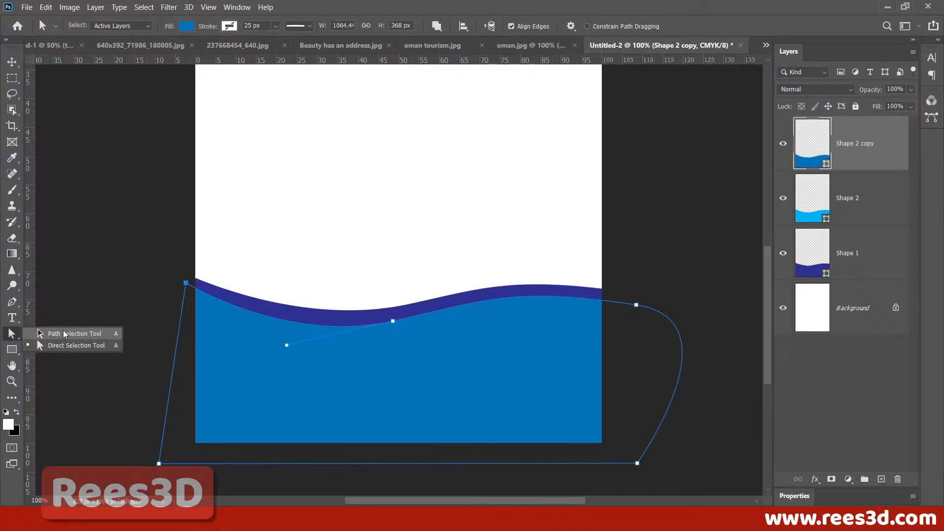
left_click(53, 346)
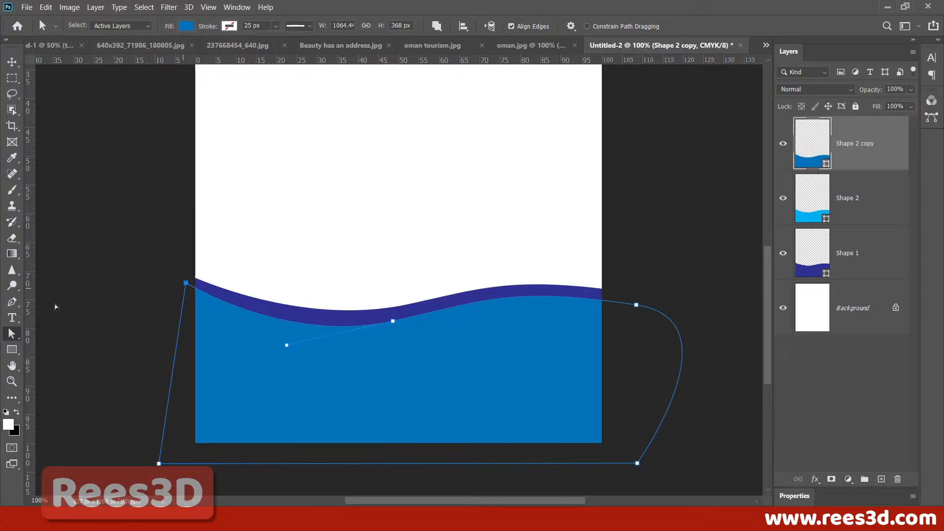
right_click(15, 334)
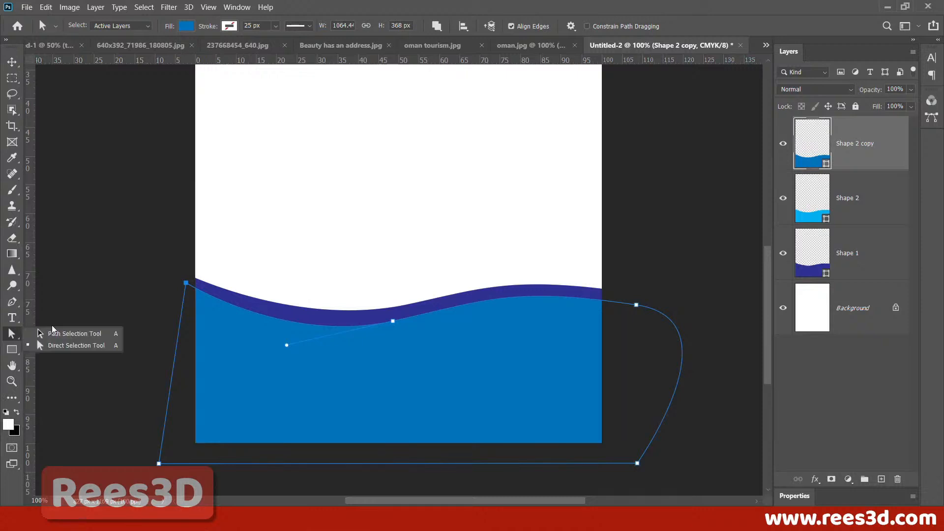
left_click(67, 346)
left_click_drag(187, 285, 187, 292)
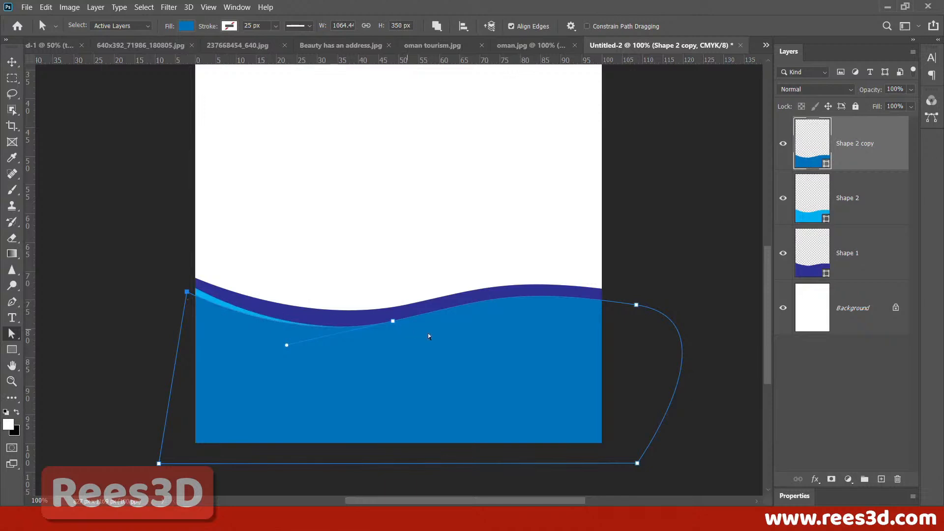
Step: Lower the medium blue wave's middle and right anchors and adjust the middle handles to expose a light blue band along its edge
left_click_drag(393, 327, 400, 331)
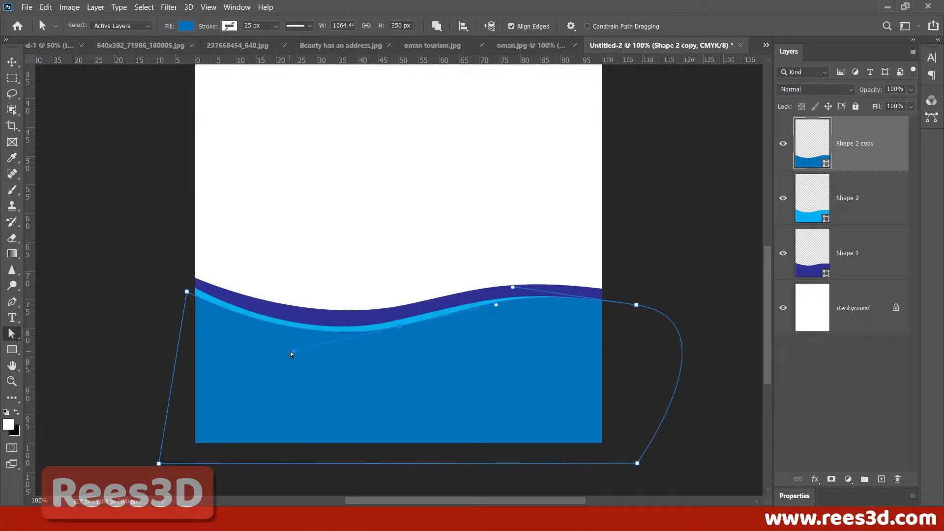
left_click_drag(292, 354, 282, 366)
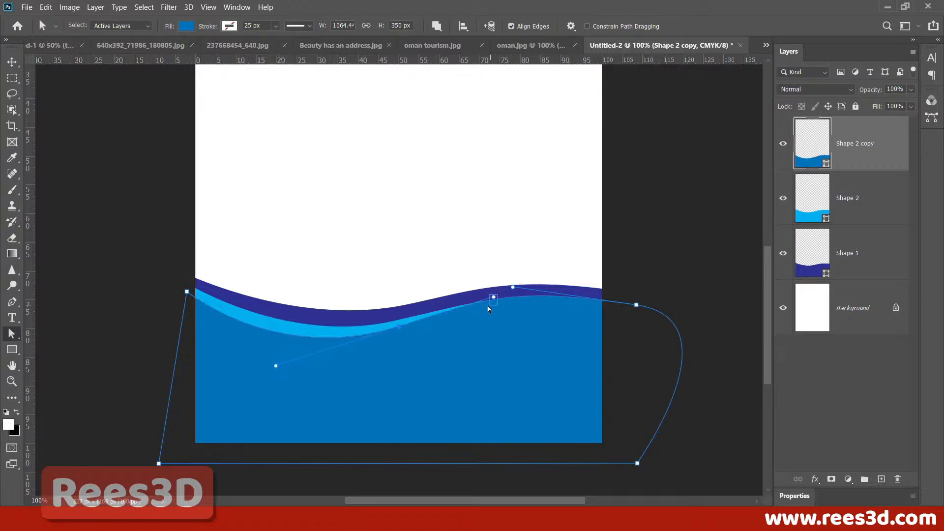
left_click_drag(492, 297, 487, 301)
left_click(636, 305)
left_click_drag(638, 308, 638, 316)
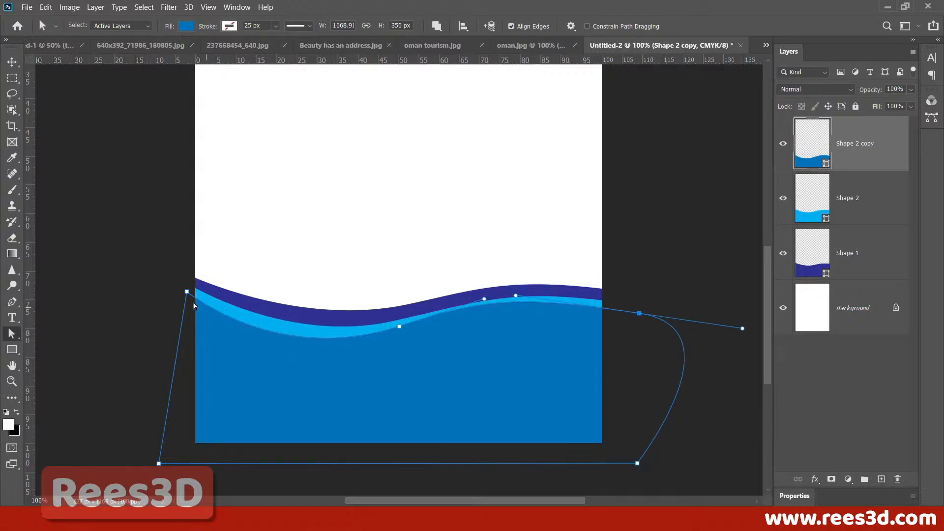
Step: Move the medium blue wave's left anchor outward and refine the middle anchor's handle to even out the light blue band
left_click_drag(188, 294, 178, 289)
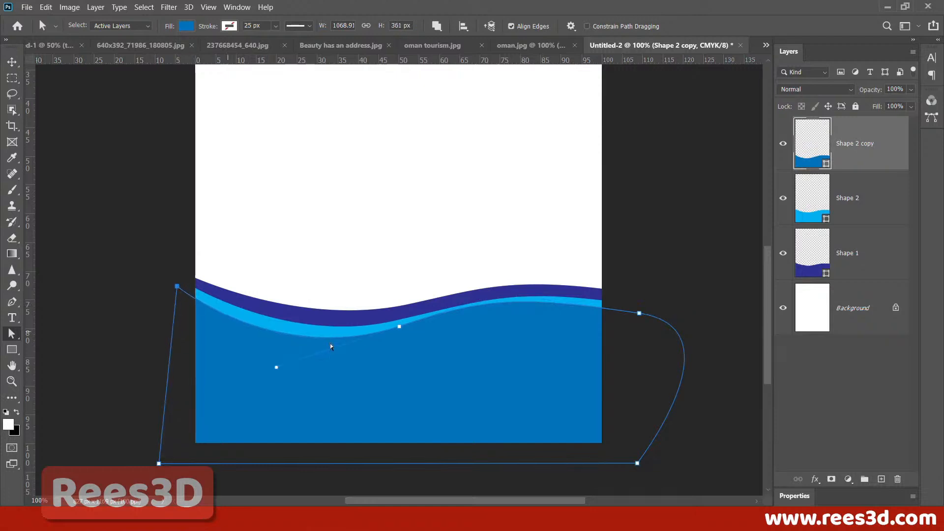
left_click(274, 372)
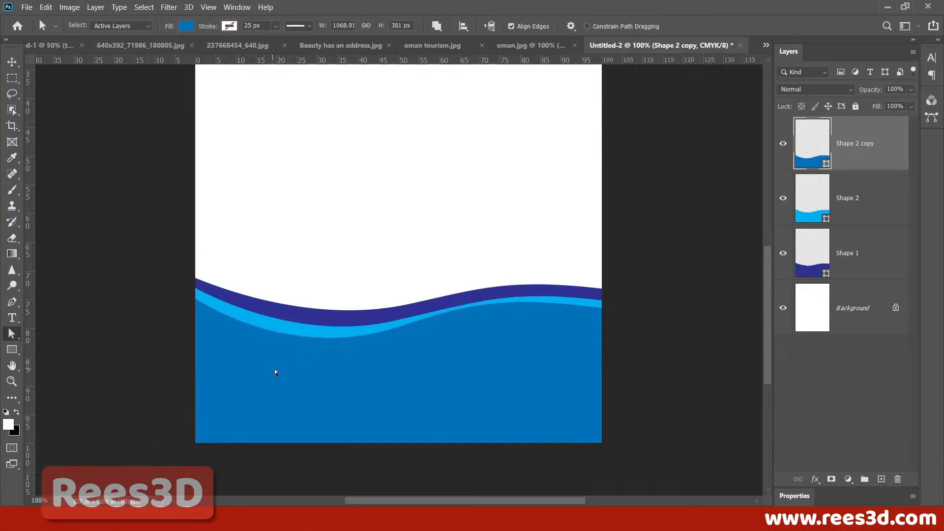
left_click(410, 328)
left_click(414, 325)
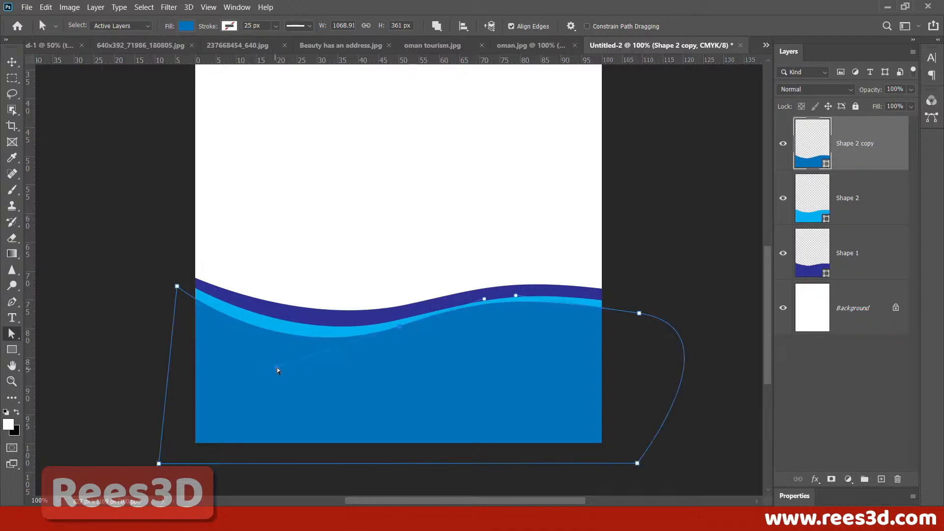
left_click_drag(277, 369, 266, 361)
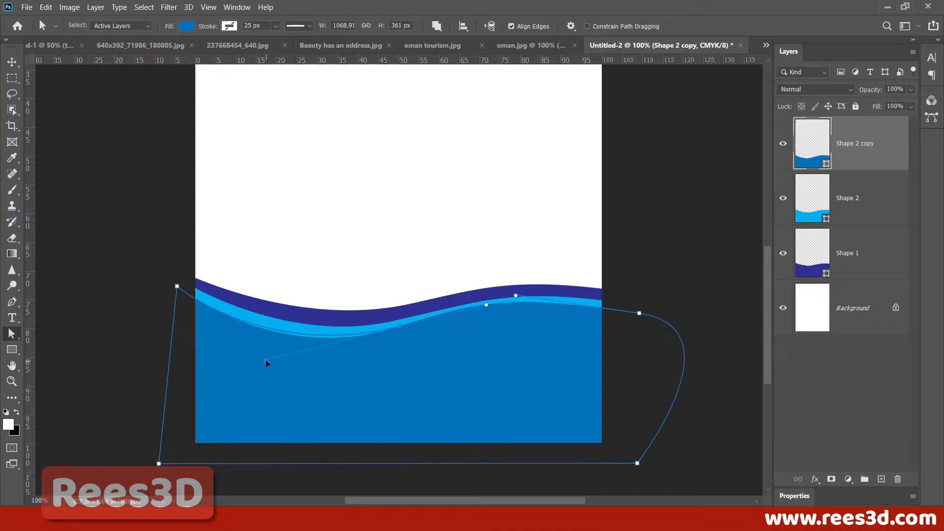
left_click(653, 256)
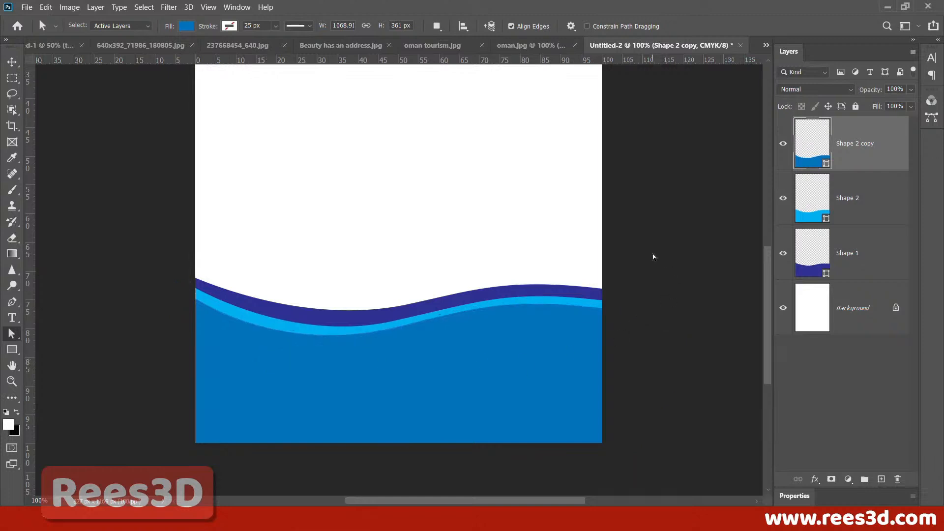
Step: Extend the middle anchor's left handle down and outward so the light blue band widens in the wave's left trough
left_click(372, 331)
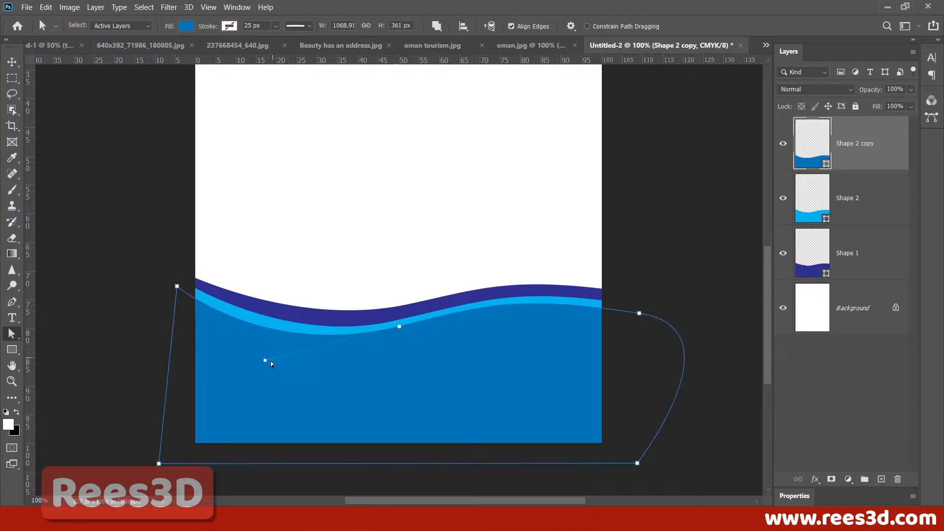
left_click_drag(265, 366, 256, 373)
left_click(414, 324)
left_click_drag(264, 363, 225, 390)
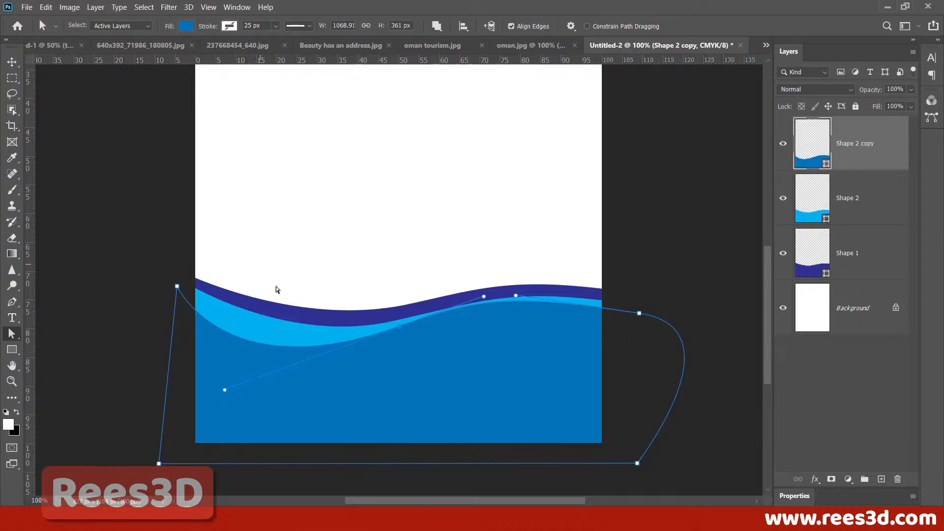
left_click(281, 313)
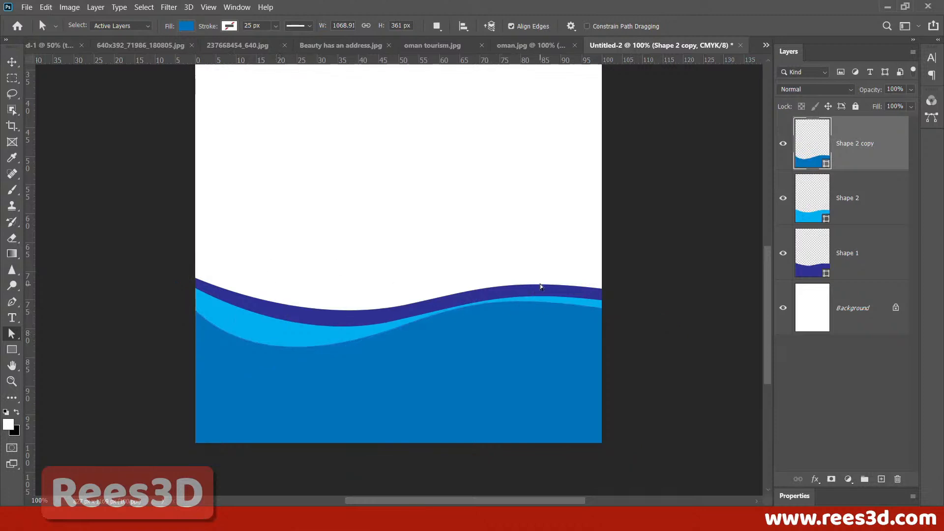
Step: Raise the right anchor and its handle on the dark blue Shape 1 wave to thicken its right crest, then deselect the layer
left_click(809, 275)
left_click(586, 290)
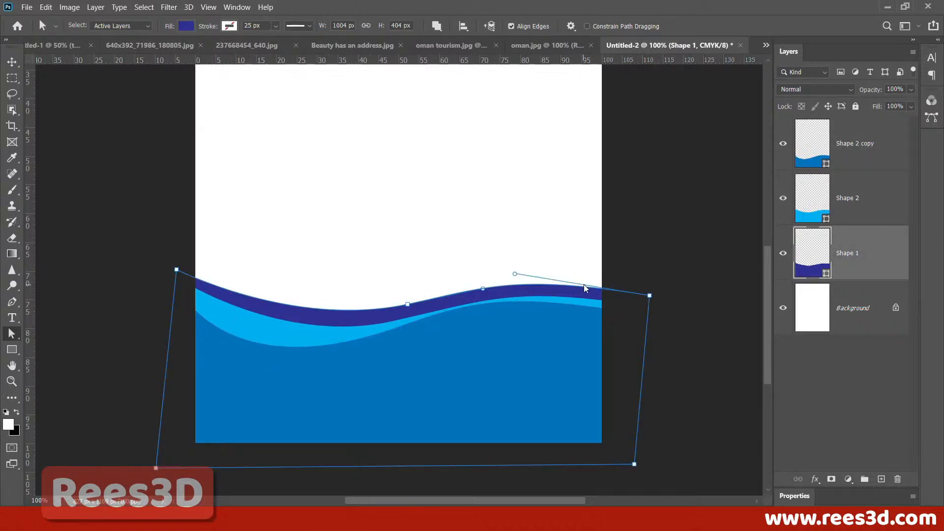
left_click_drag(515, 277, 521, 255)
left_click(656, 287)
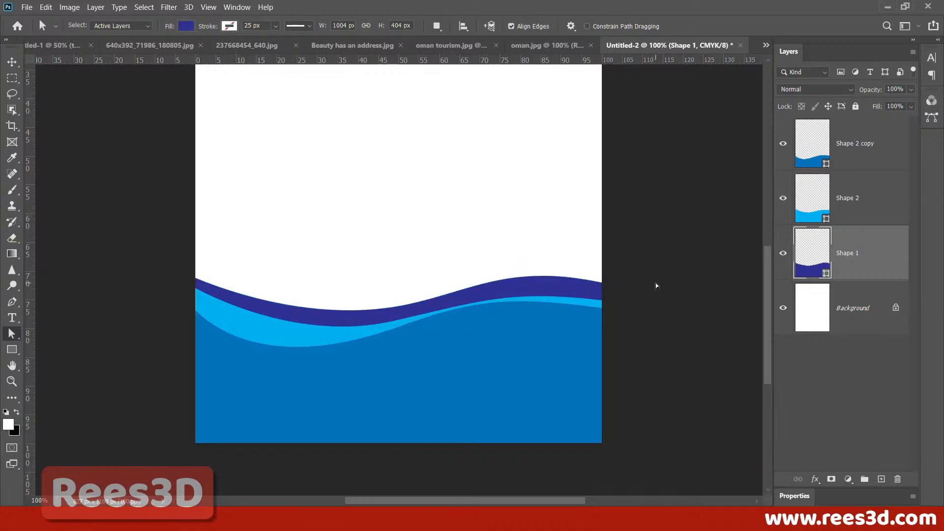
left_click(591, 288)
left_click_drag(649, 297, 649, 286)
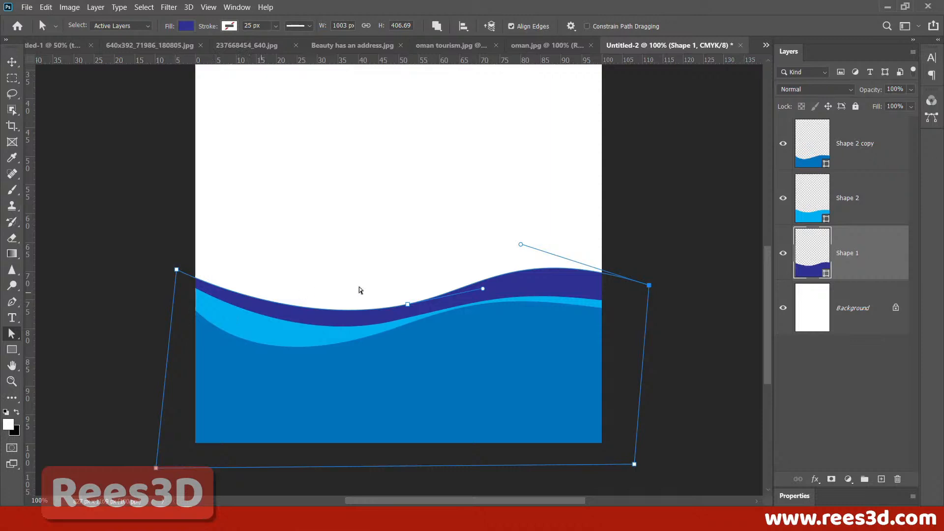
left_click(699, 333)
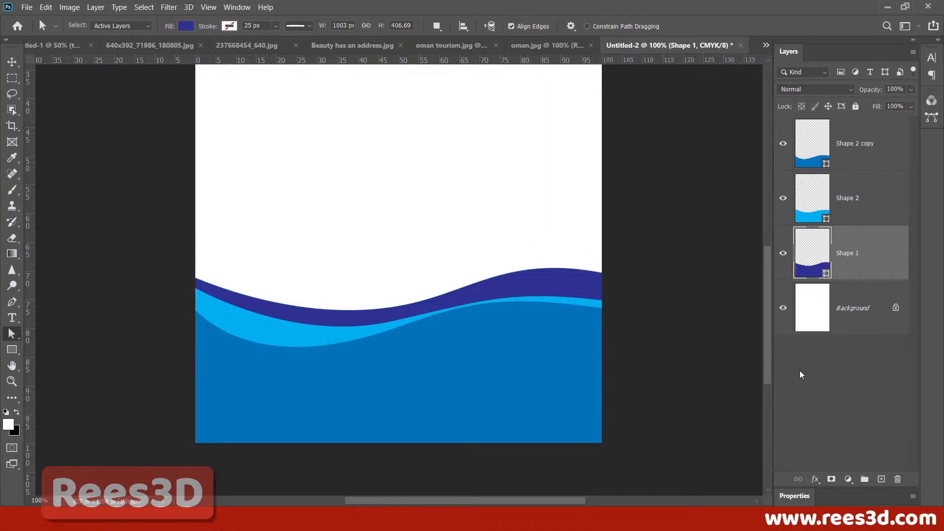
left_click(842, 392)
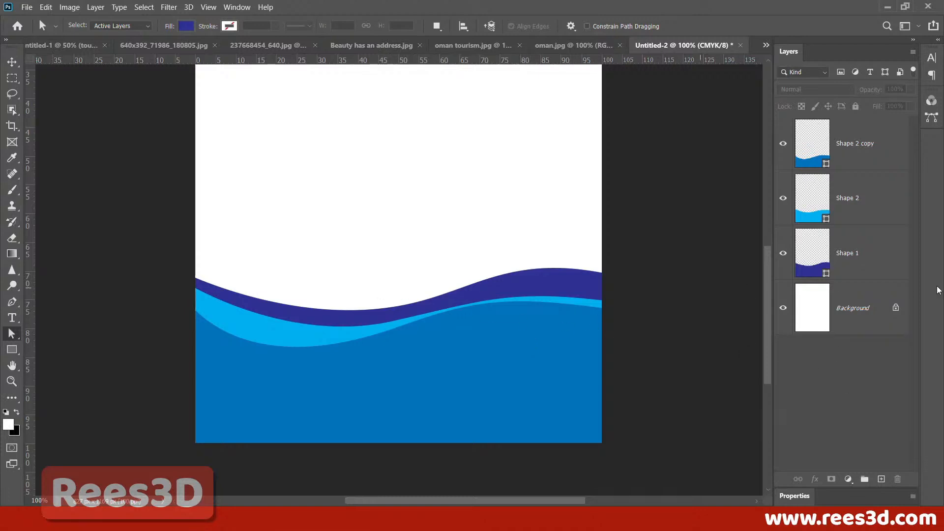
Step: Check the reference poster, then duplicate the Shape 2 copy layer and shift the new wave slightly down and to the right
key("ctrl+minus")
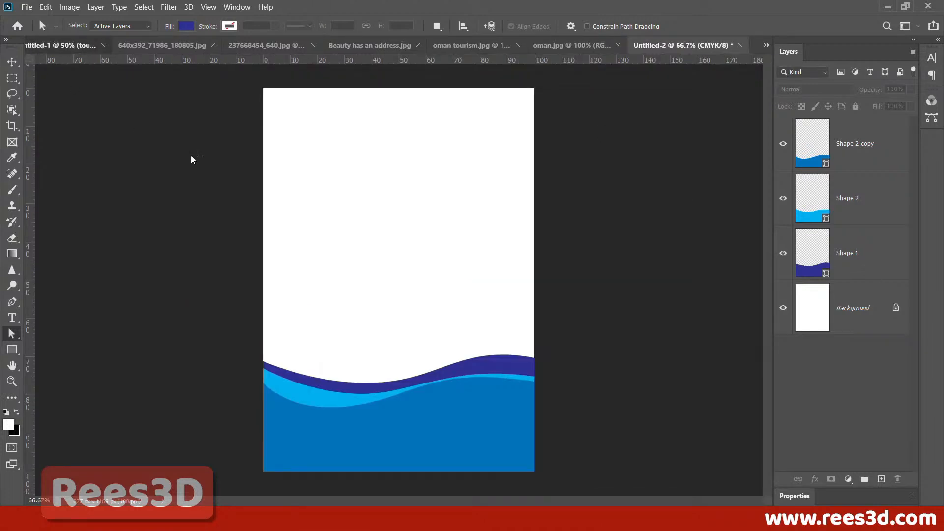
key("ctrl+Tab")
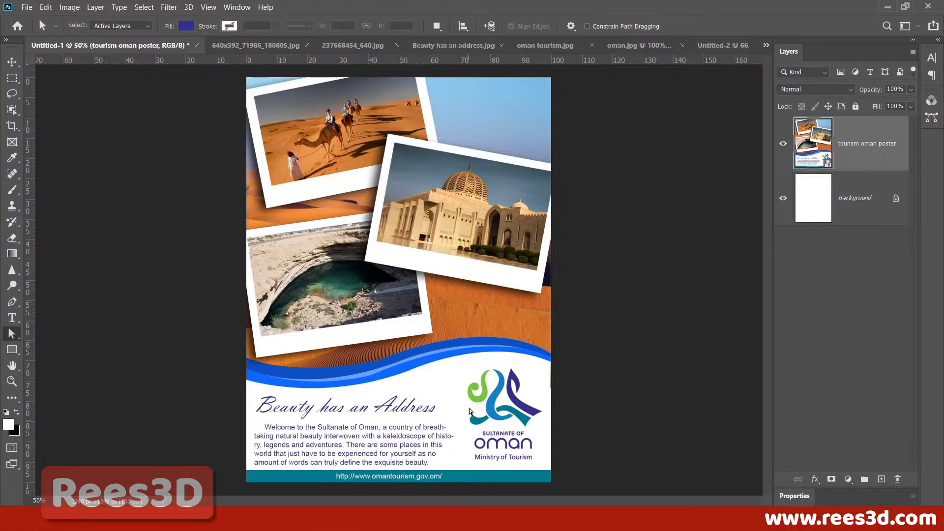
left_click(722, 46)
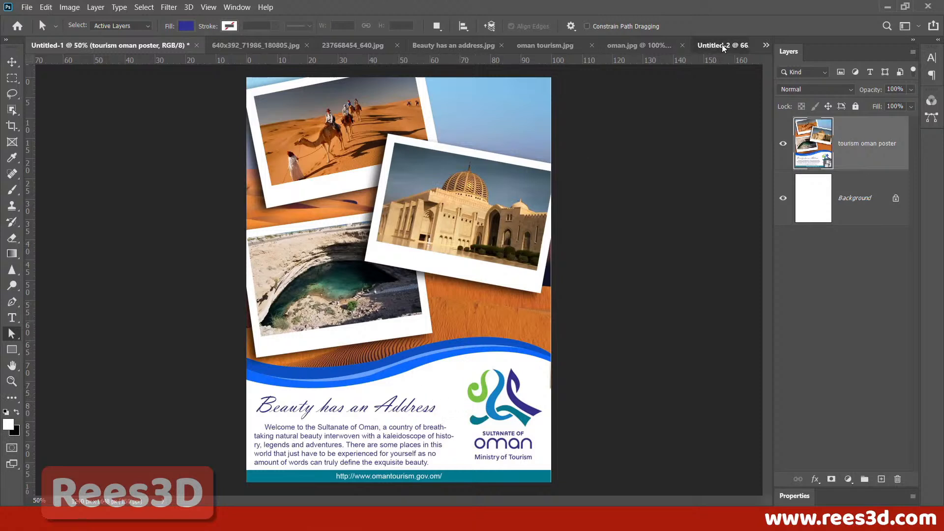
left_click_drag(836, 148, 882, 479)
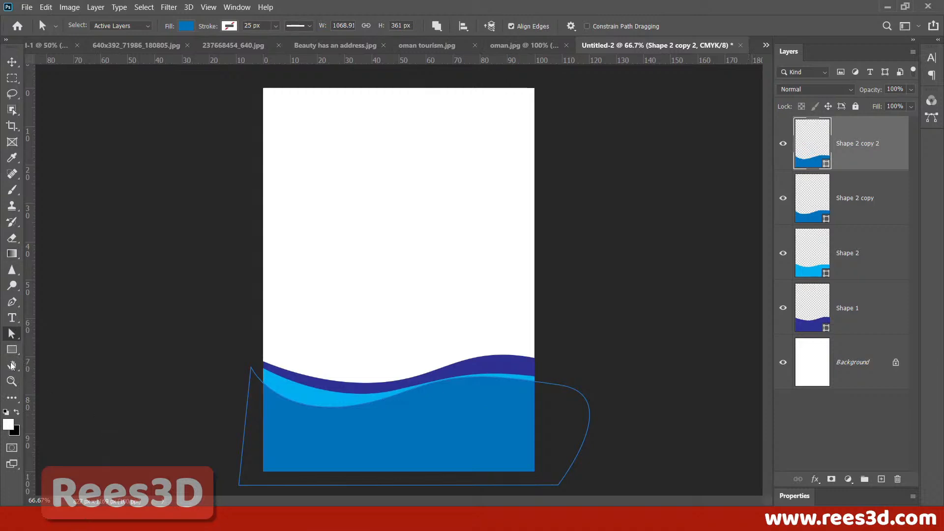
right_click(10, 334)
left_click(57, 343)
left_click_drag(422, 424, 429, 434)
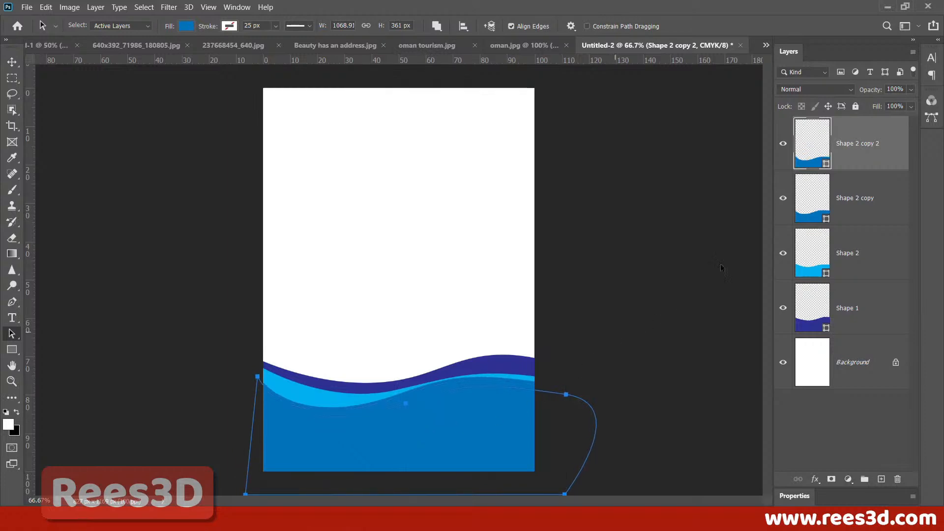
Step: Fill the Shape 2 copy 2 wave with white and deselect its path
left_click(192, 28)
left_click(108, 91)
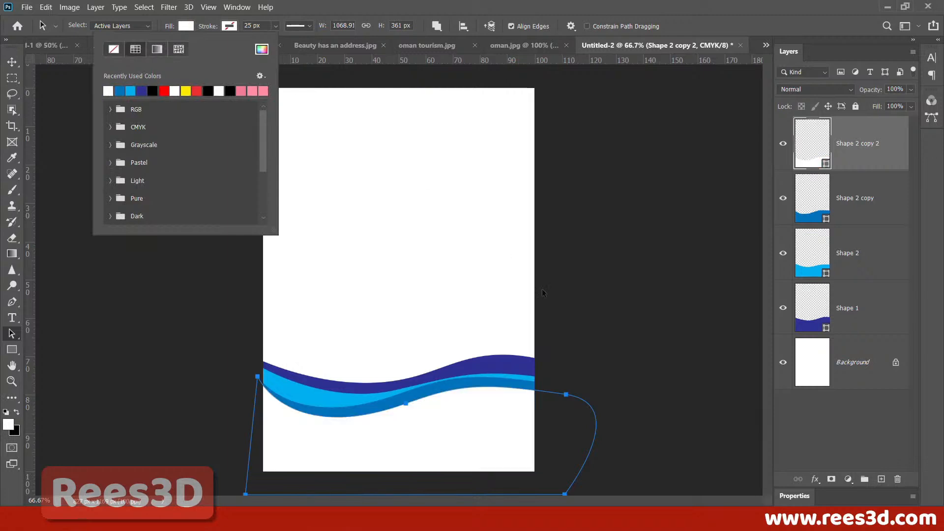
left_click(594, 320)
left_click(200, 404)
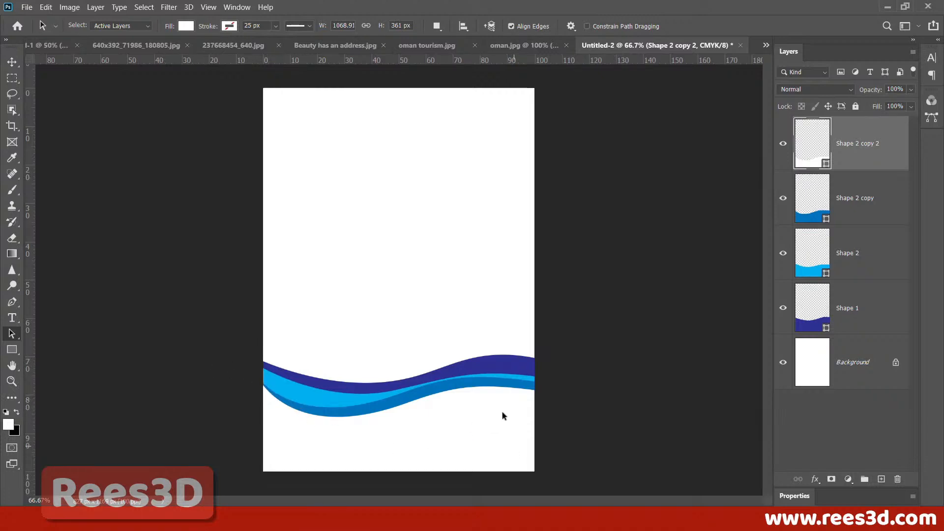
Step: Copy the logo from oman.jpg into Untitled-2 with the Move tool, placing it in the page's lower-right area below the waves
left_click(530, 48)
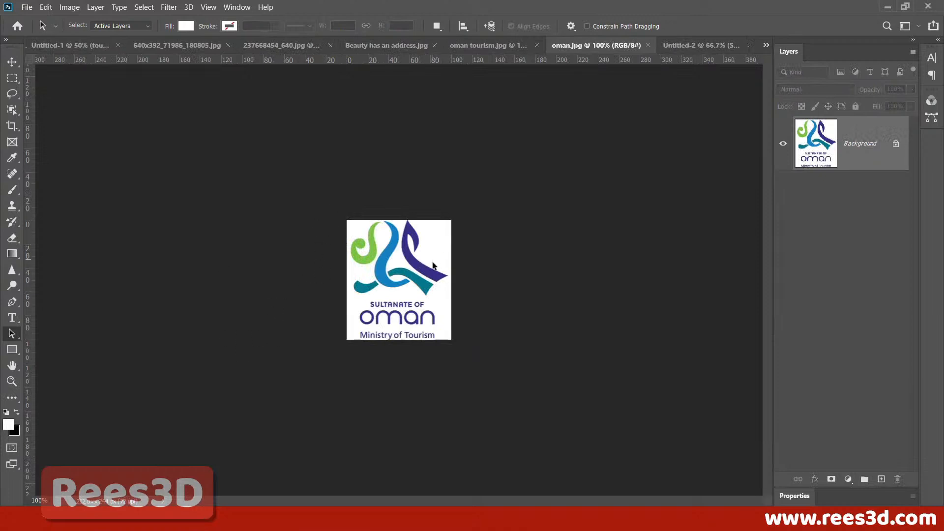
left_click_drag(407, 302, 547, 185)
left_click(12, 62)
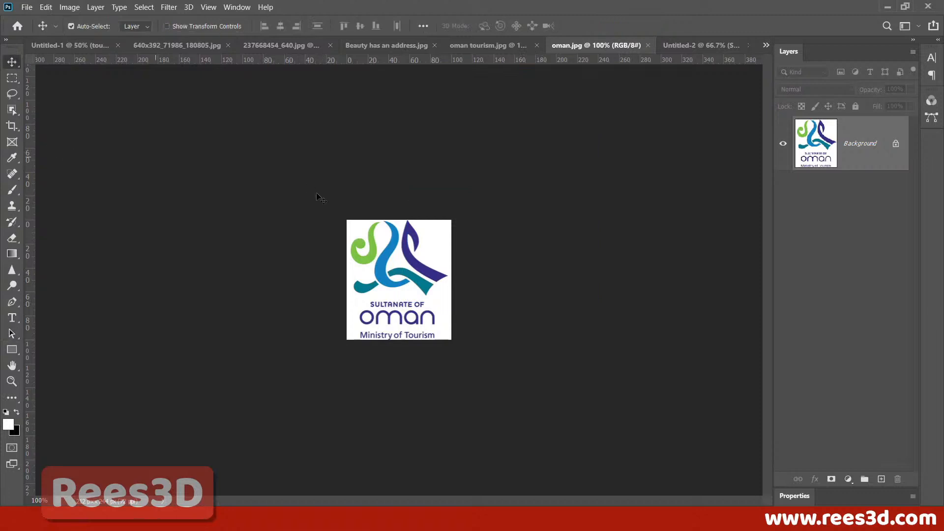
left_click_drag(688, 44, 490, 436)
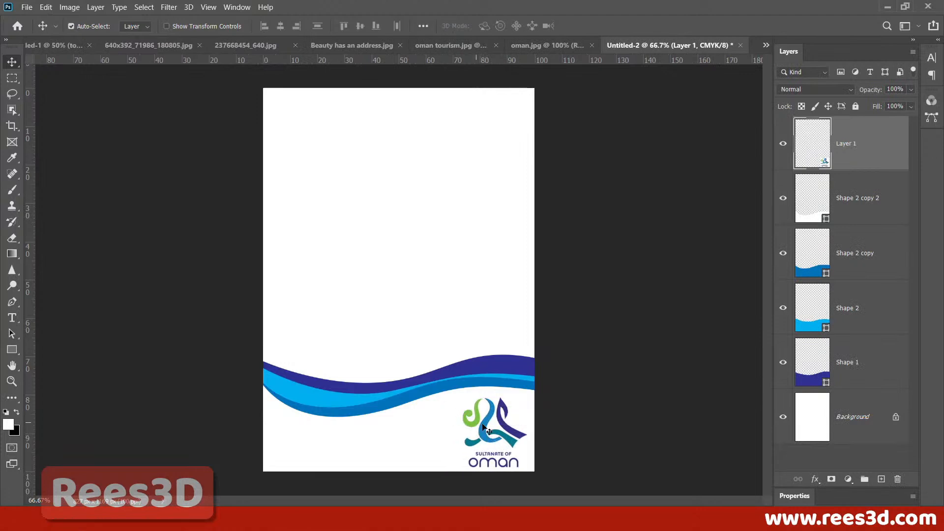
Step: Scale the logo to about 86% and reposition it slightly right and up, near the page's right edge and overlapping the waves
key("ctrl+t")
left_click_drag(527, 475, 520, 464)
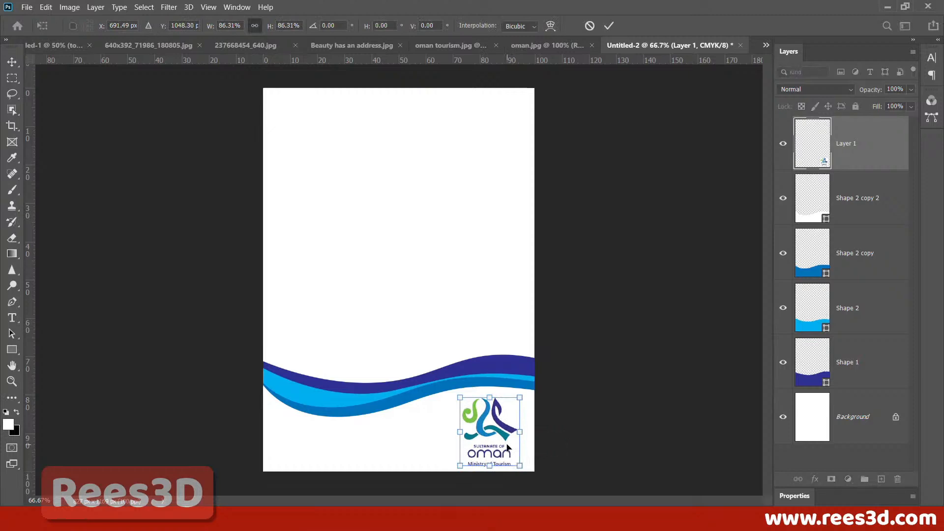
key("Return")
left_click_drag(501, 427, 507, 426)
key("Right")
key("Right")
key("Right")
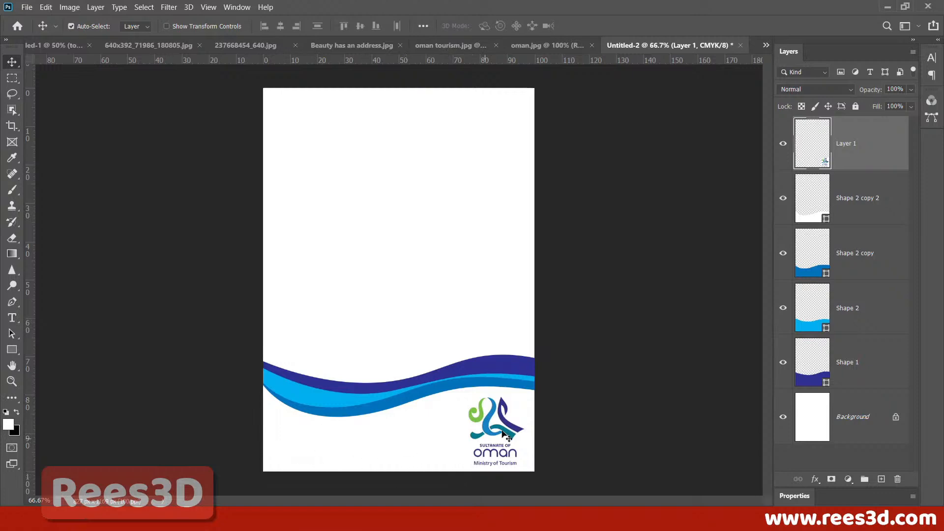
left_click_drag(504, 439, 506, 424)
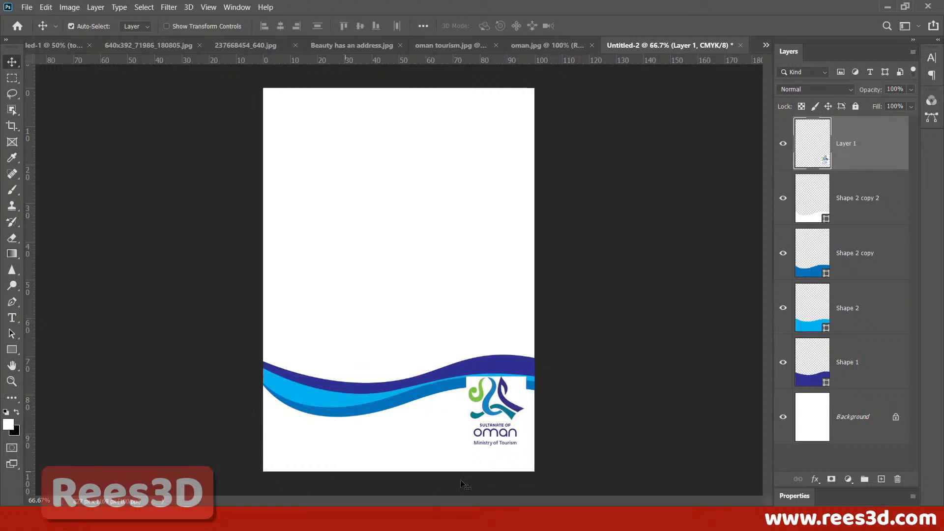
Step: Select the four wave layers from Shape 1 to Shape 2 copy 2 and move them up together to clear the logo
left_click(868, 378)
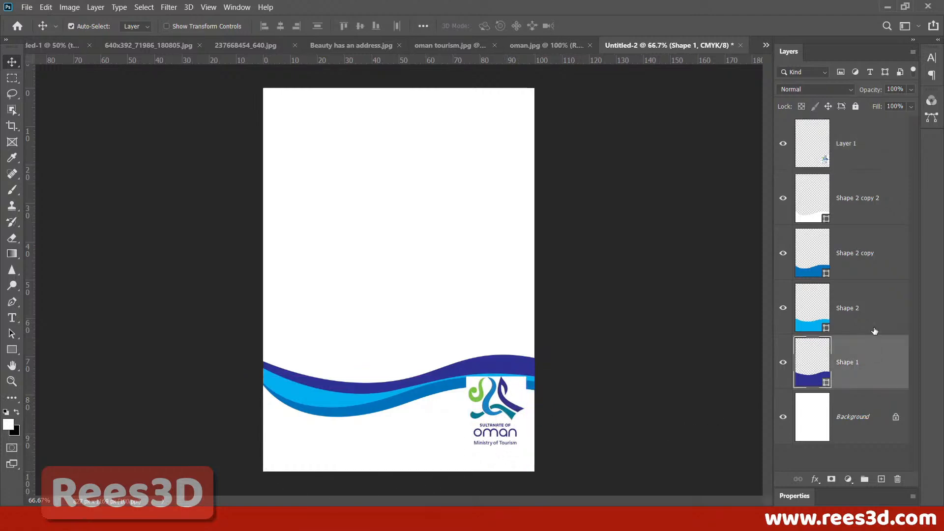
left_click(867, 200, "shift")
mouse_move(493, 366)
left_mouse_down()
mouse_move(495, 314)
mouse_move(495, 347)
left_mouse_up()
left_click_drag(494, 348, 491, 353)
key("Up")
key("Up")
key("Up")
key("Up")
key("Up")
key("Up")
key("Up")
key("Up")
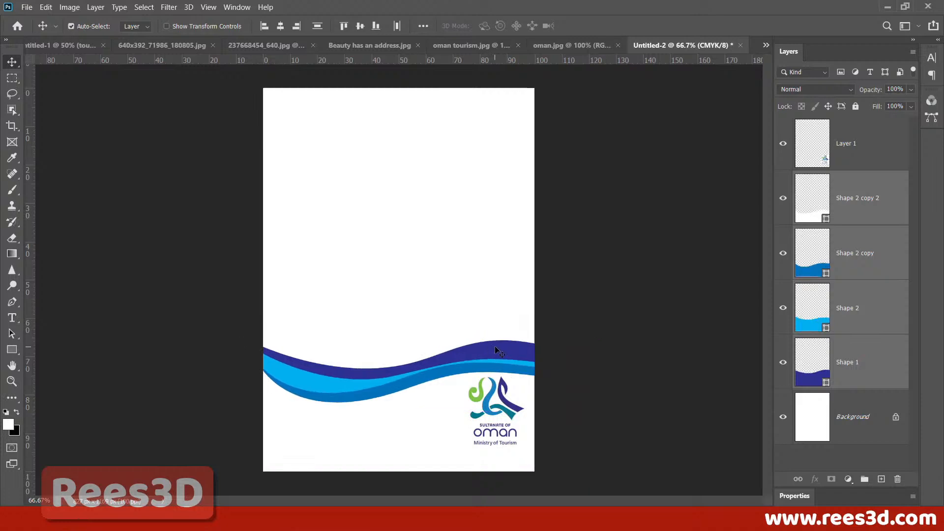
Step: Nudge the four selected wave layers slightly up the page and deselect them
key("Up")
key("Up")
key("Up")
key("Up")
key("Up")
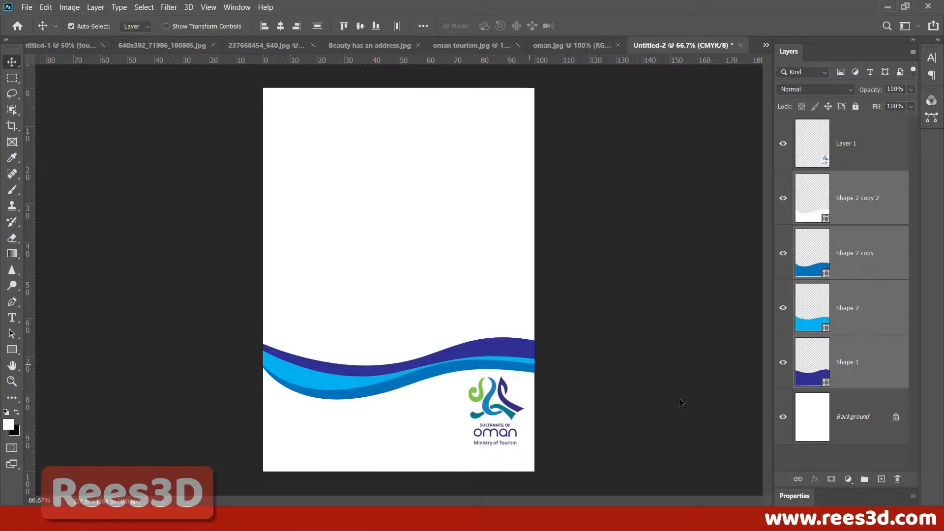
left_click(718, 416)
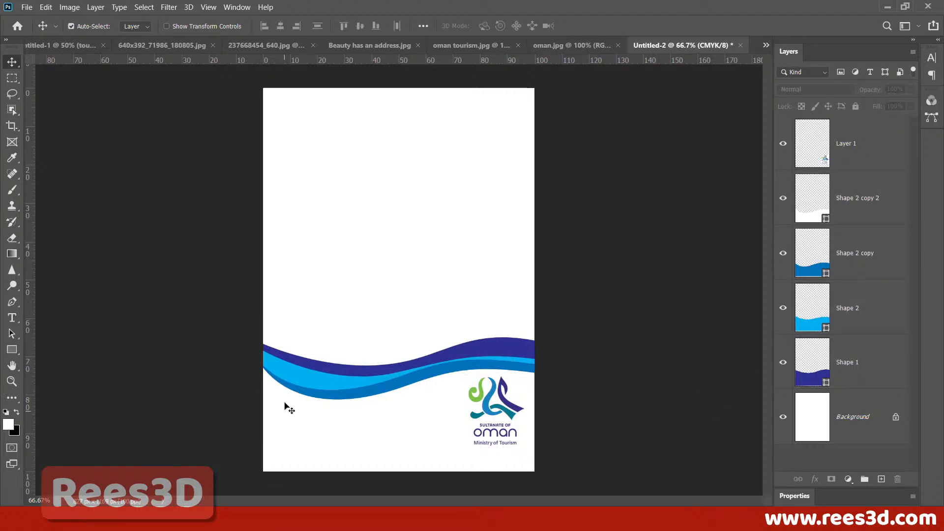
Step: Move the wave layers from Shape 1 to Shape 2 copy 2 further up together, and shift the logo slightly up beneath them
left_click_drag(480, 359, 480, 348)
key("ctrl+z")
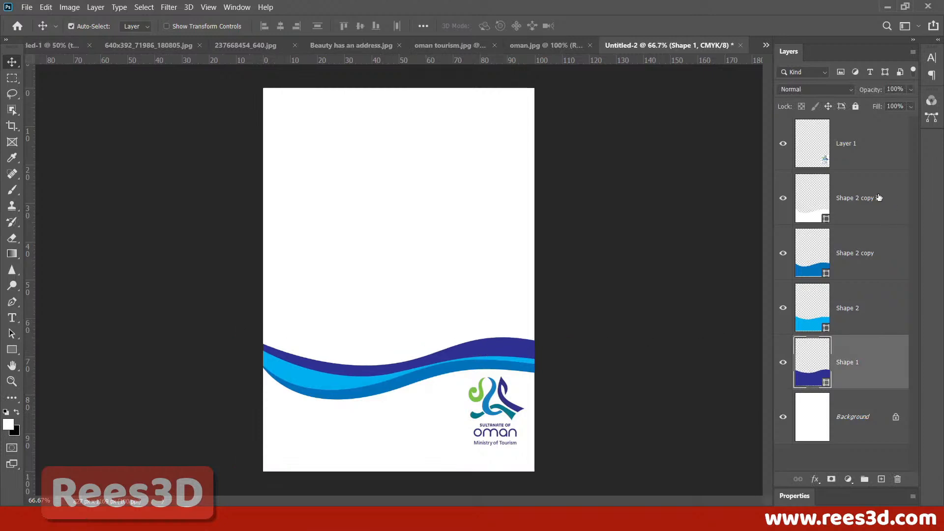
left_click(879, 197, "shift")
key("shift+Up")
key("shift+Up")
key("shift+Up")
key("shift+Up")
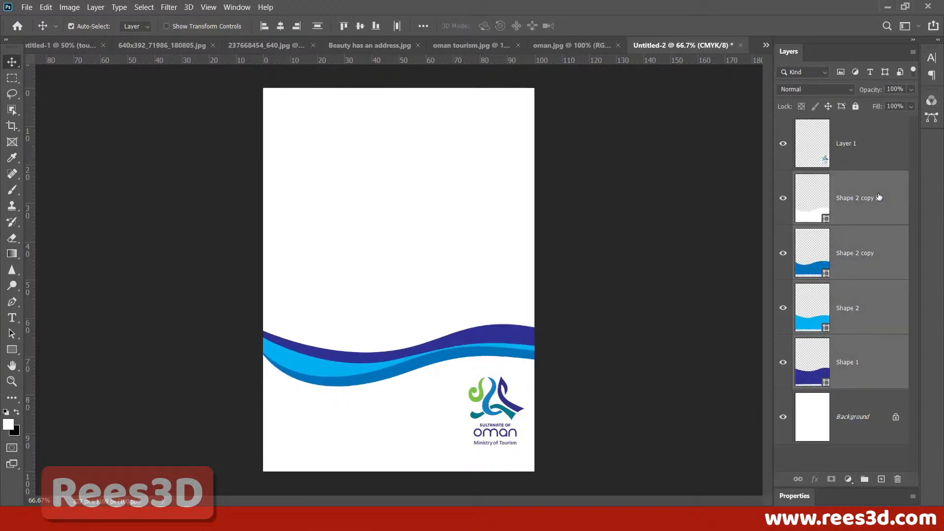
key("shift+Up")
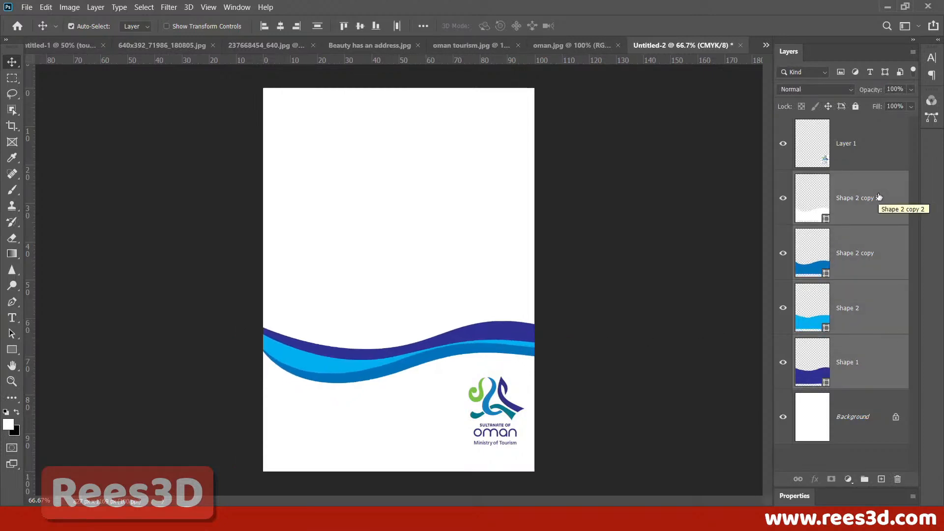
left_click(812, 466)
left_click_drag(501, 407, 503, 399)
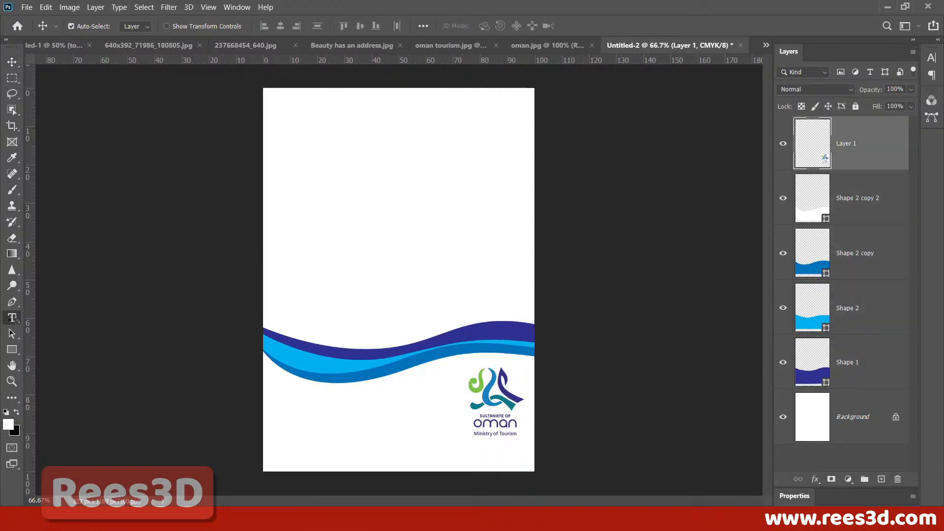
Step: Add a text line reading "Beastu" below the waves near the page's left edge and select all its characters
left_click(15, 317)
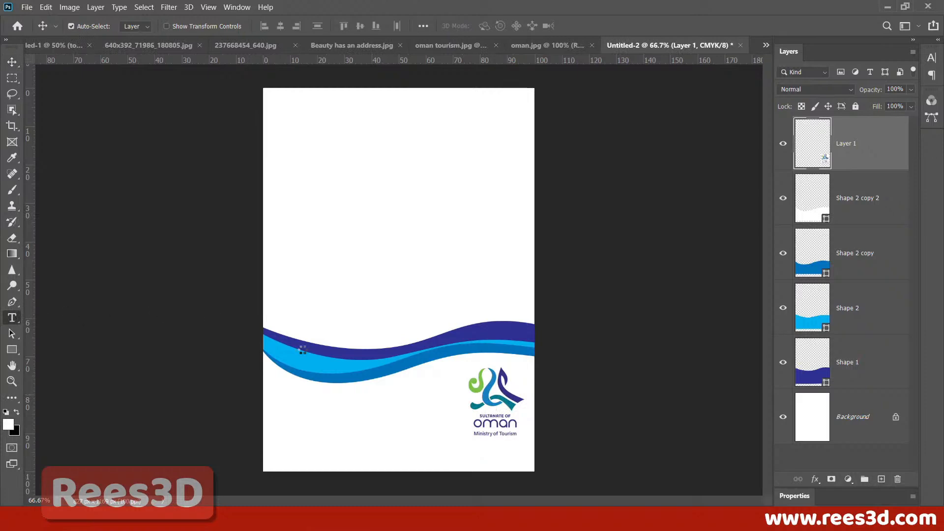
left_click(293, 406)
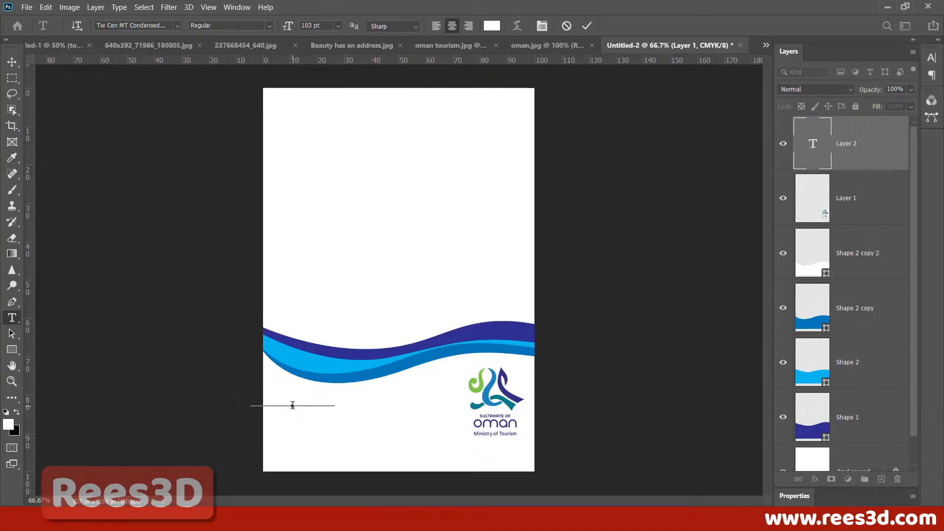
type("Beauty")
key("ctrl+a")
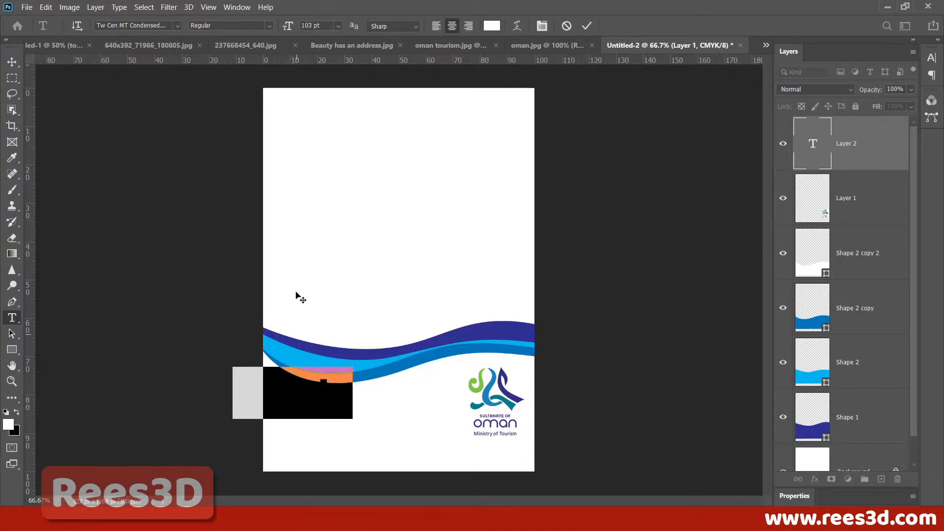
Step: Set the text colour to the dark blue #333085 sampled from the logo and commit the text
left_click(491, 27)
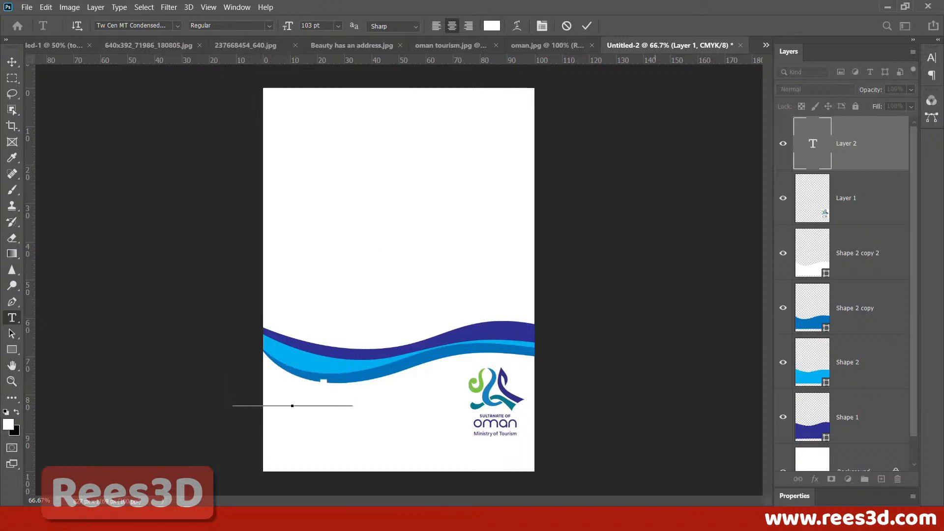
left_click_drag(884, 190, 673, 106)
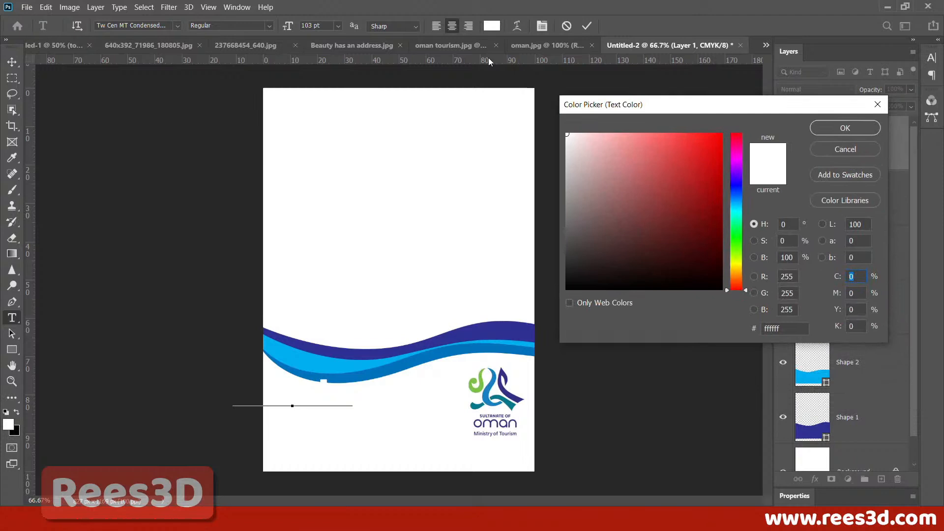
left_click(518, 394)
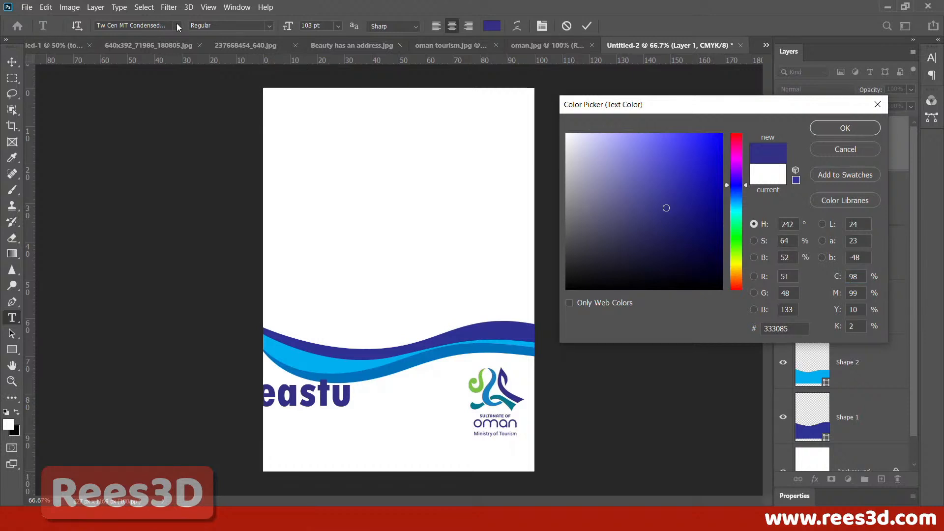
left_click(843, 128)
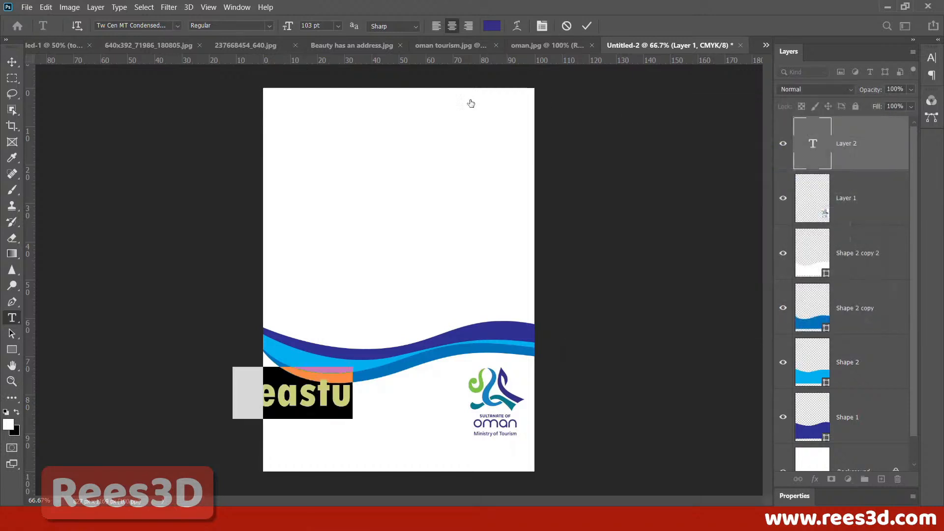
left_click(586, 26)
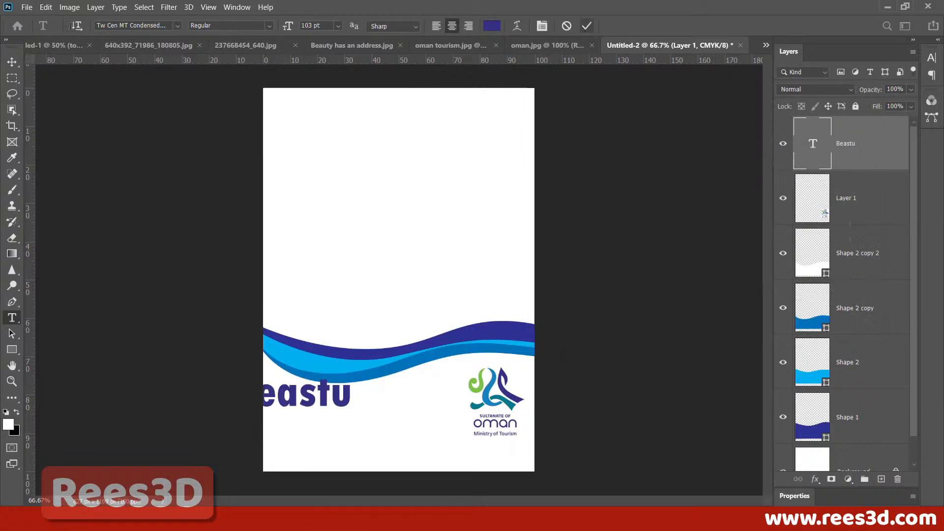
Step: Change the text's font to Caveat
left_click(173, 25)
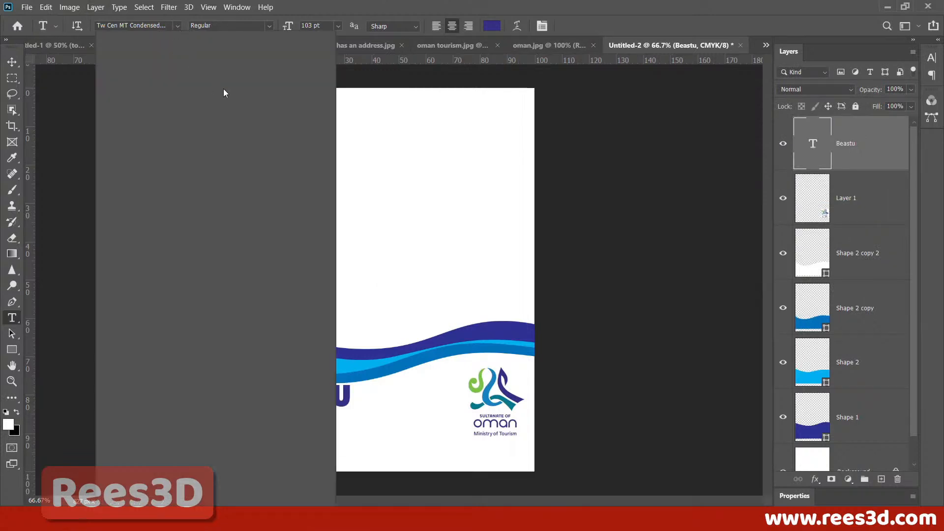
left_click_drag(336, 81, 353, 181)
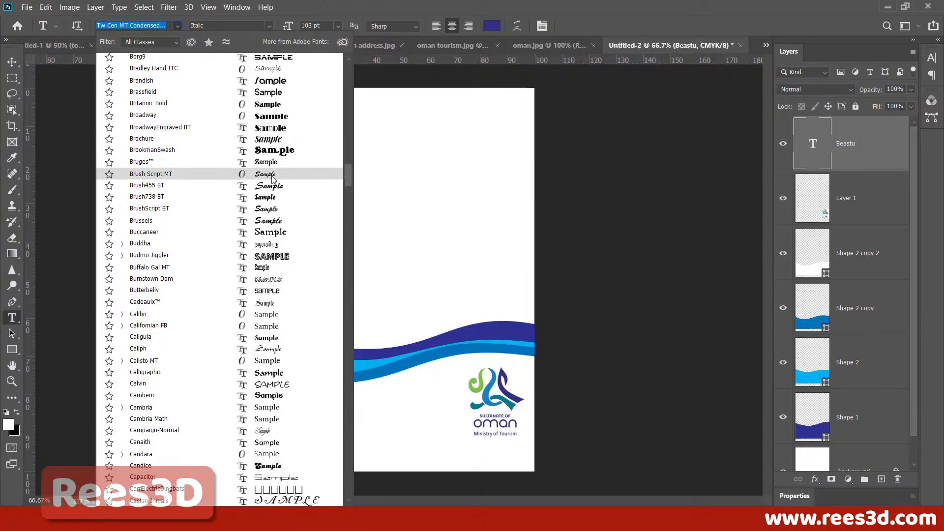
scroll(273, 178, "down", 5)
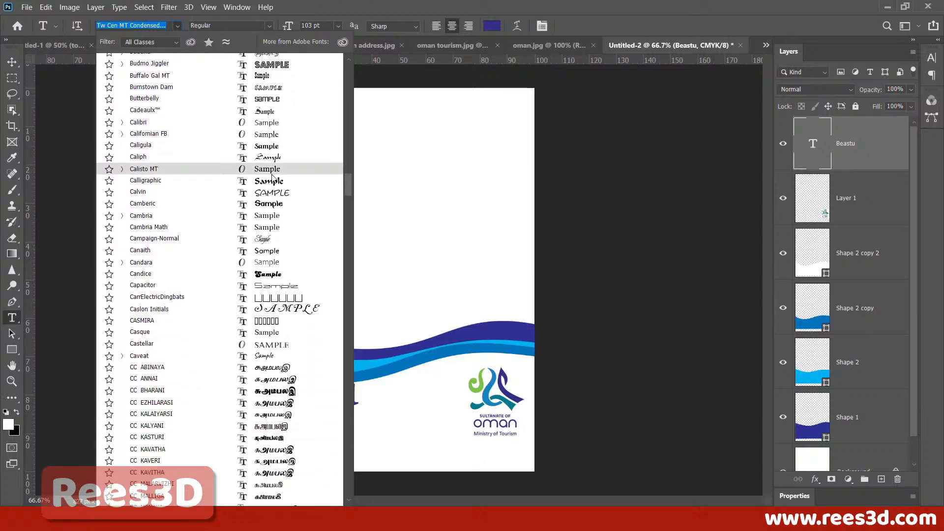
scroll(273, 178, "down", 3)
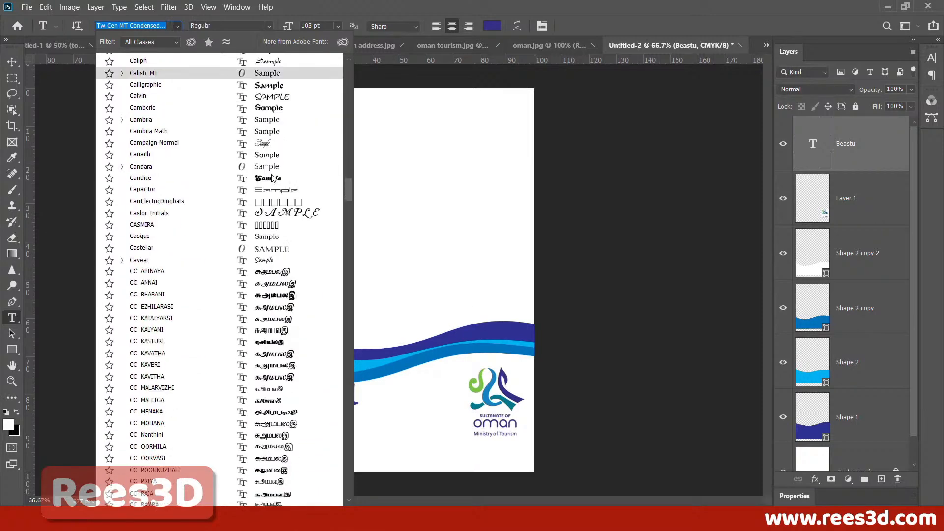
left_click(265, 255)
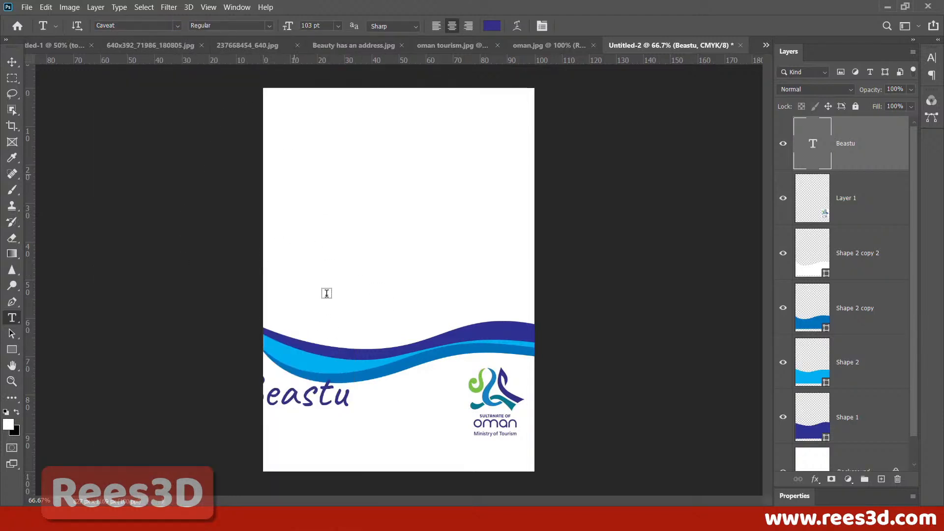
Step: Correct and extend the text line to read "Beauty has an Address"
double_click(328, 397)
type("Beaut")
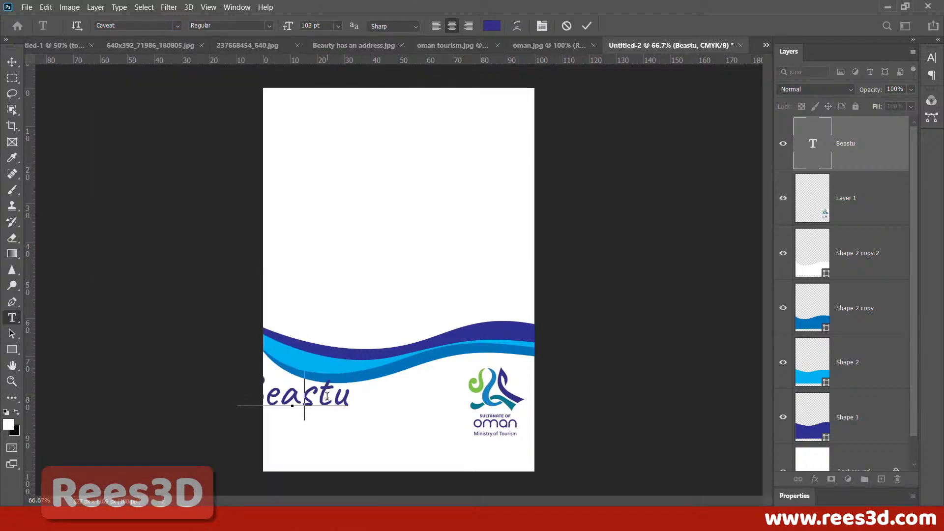
type("y")
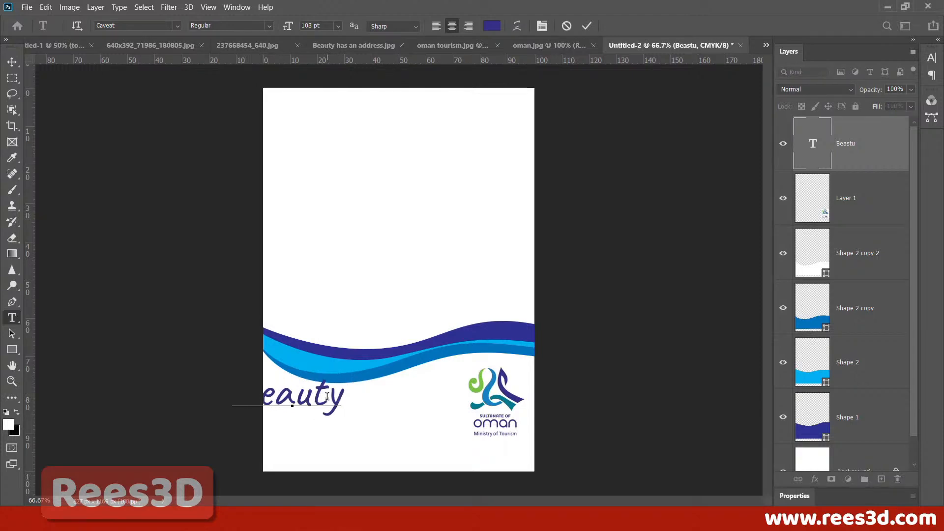
type(" has anb")
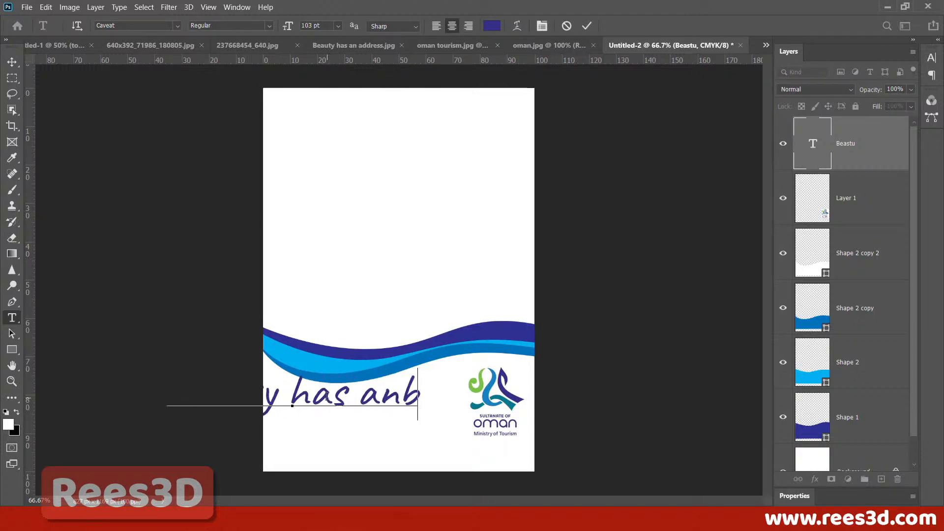
key("BackSpace")
type("add")
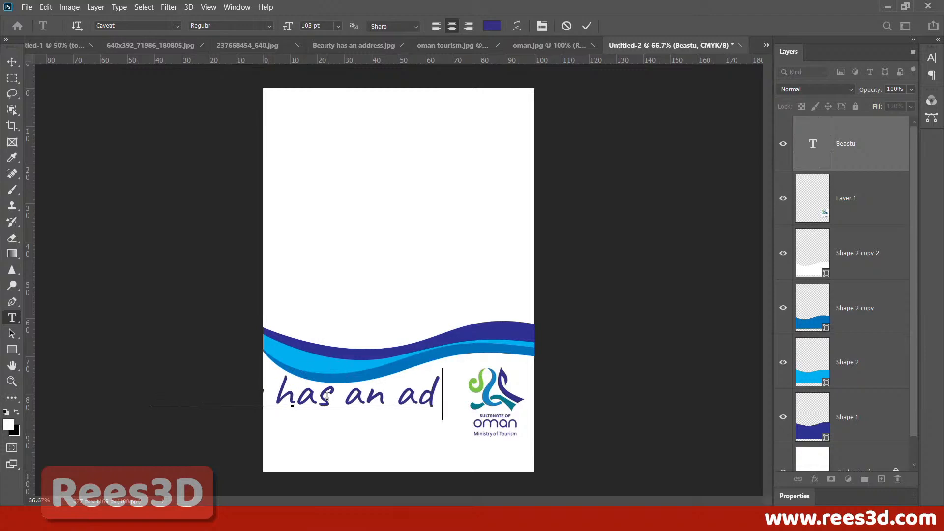
key("BackSpace")
key("BackSpace")
key("BackSpace")
type("S")
key("BackSpace")
type("Address")
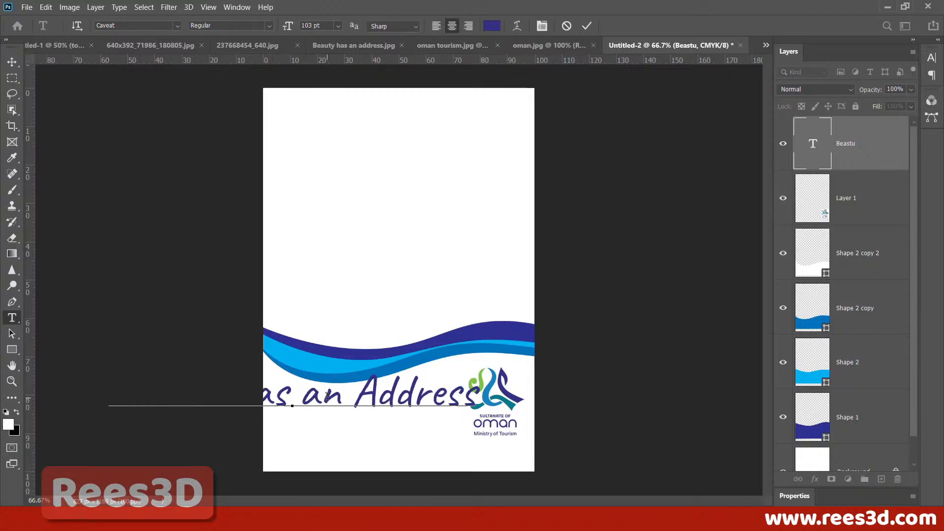
Step: Reduce the slogan's font size to 52 pt and move it right so it fits on the page beside the logo
key("ctrl+a")
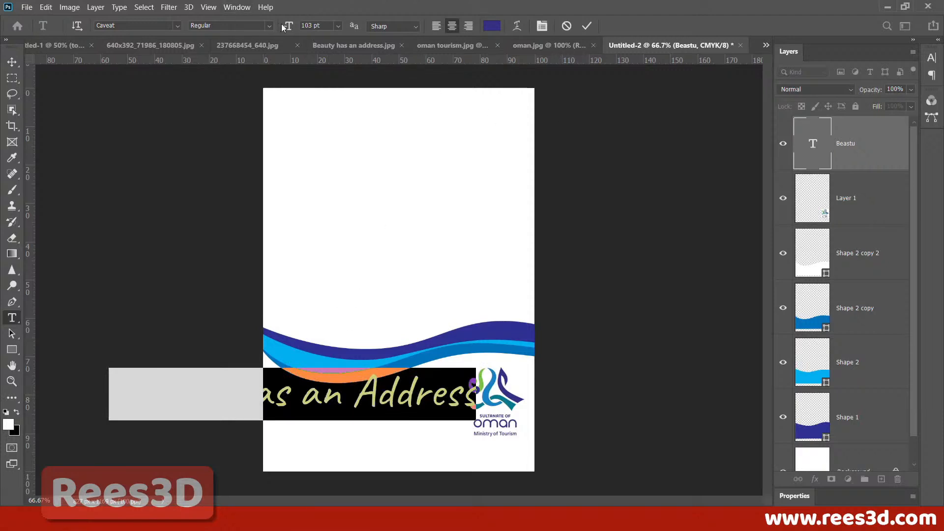
left_click_drag(288, 27, 256, 39)
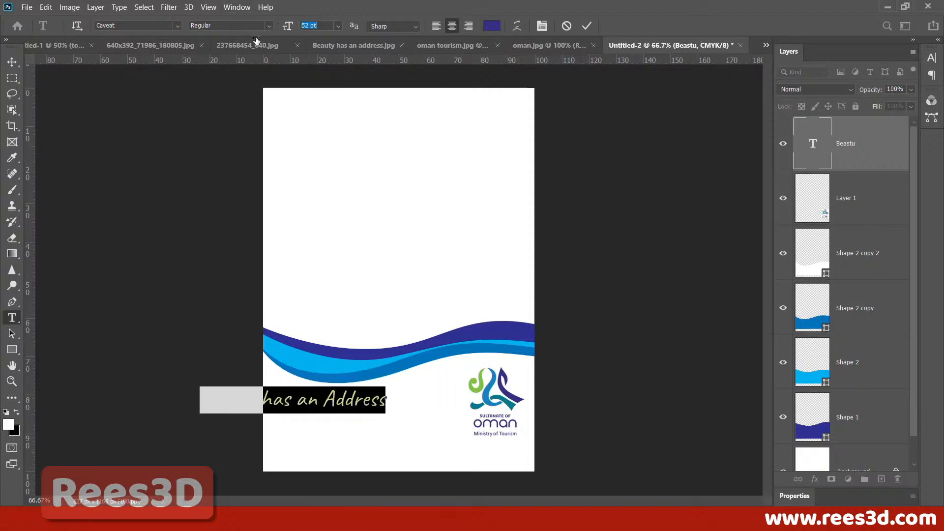
left_click(587, 26)
key("v")
left_click_drag(366, 402, 435, 402)
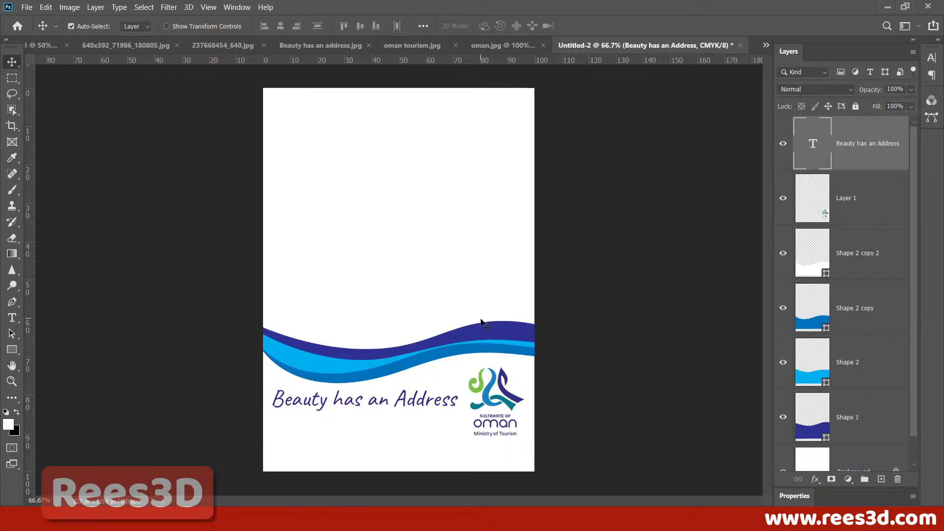
Step: Scale the slogan down to 45.43 pt with Free Transform and shift it slightly up beneath the waves
key("ctrl+t")
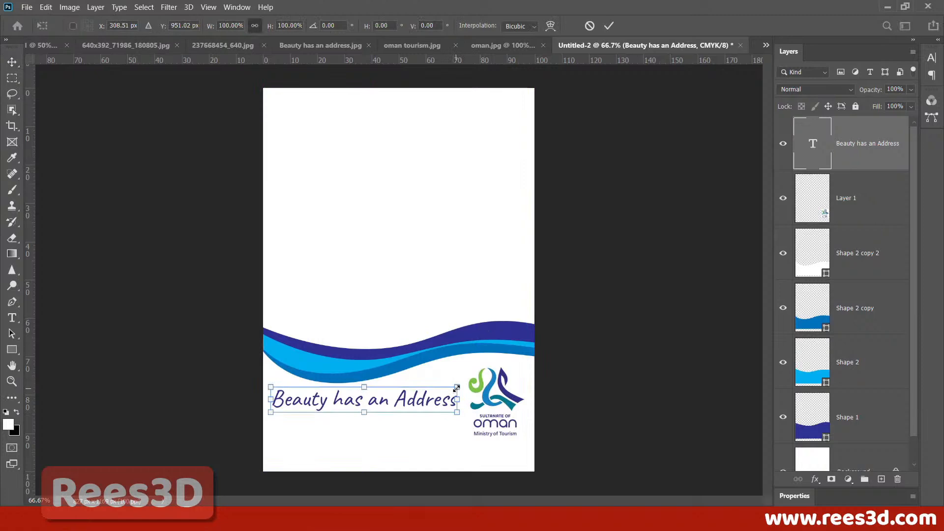
left_click_drag(456, 388, 412, 400)
key("Return")
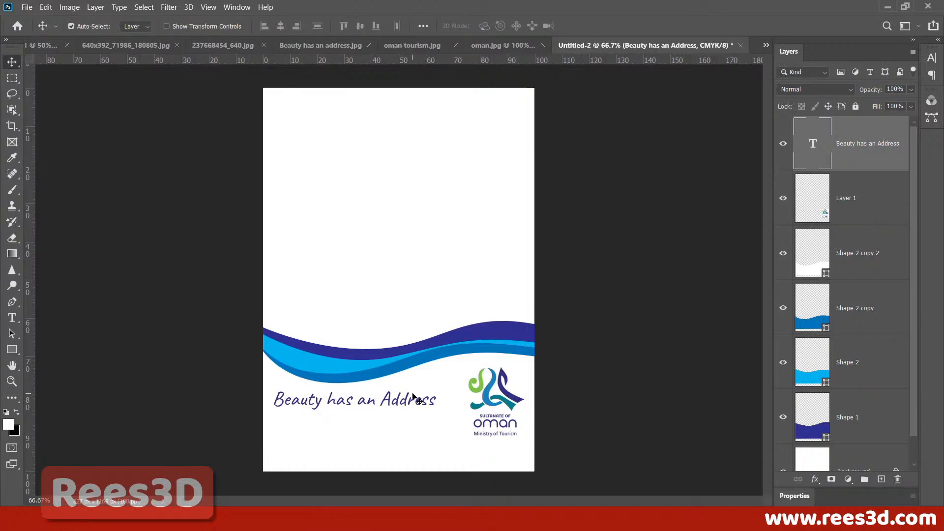
left_click(14, 320)
left_click(329, 26)
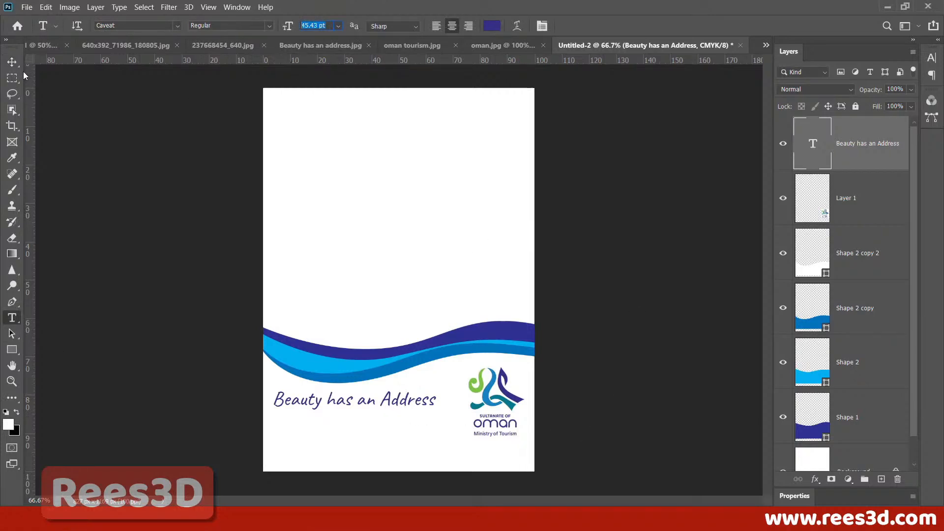
left_click(12, 62)
left_click_drag(366, 399, 365, 396)
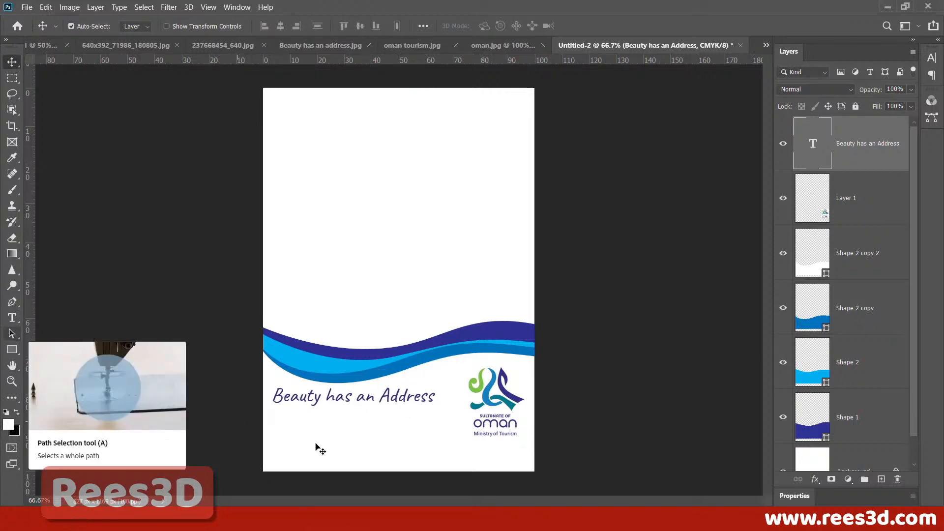
Step: Try the Tw Cen MT Condensed Extra Bold font on the slogan, then undo the font change
left_click(12, 318)
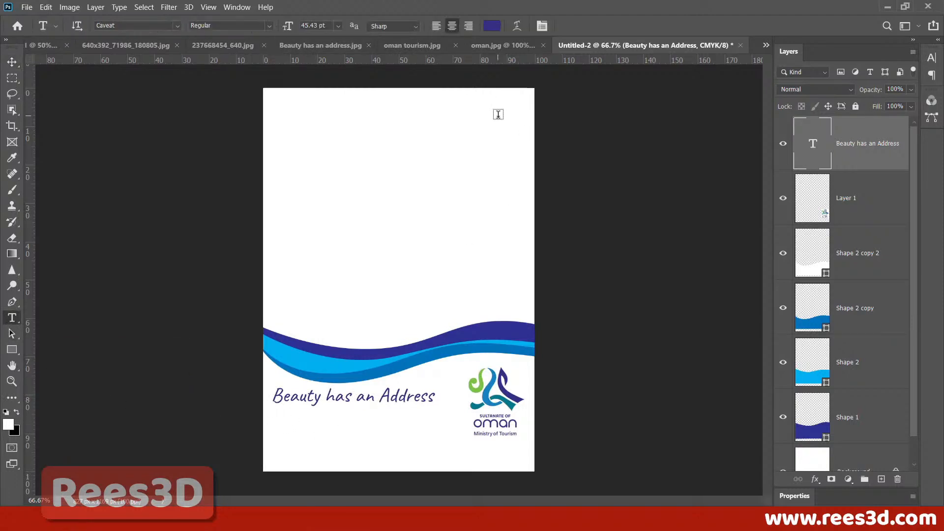
left_click(176, 24)
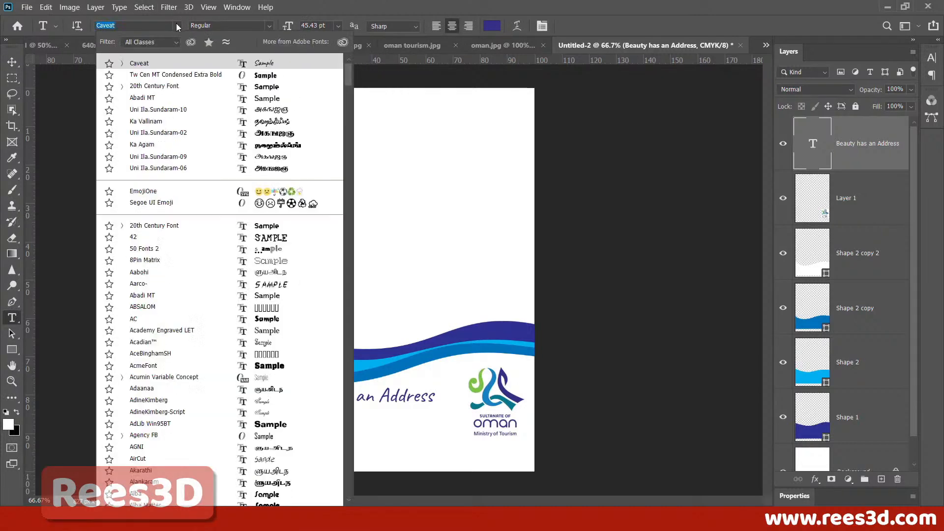
left_click(177, 75)
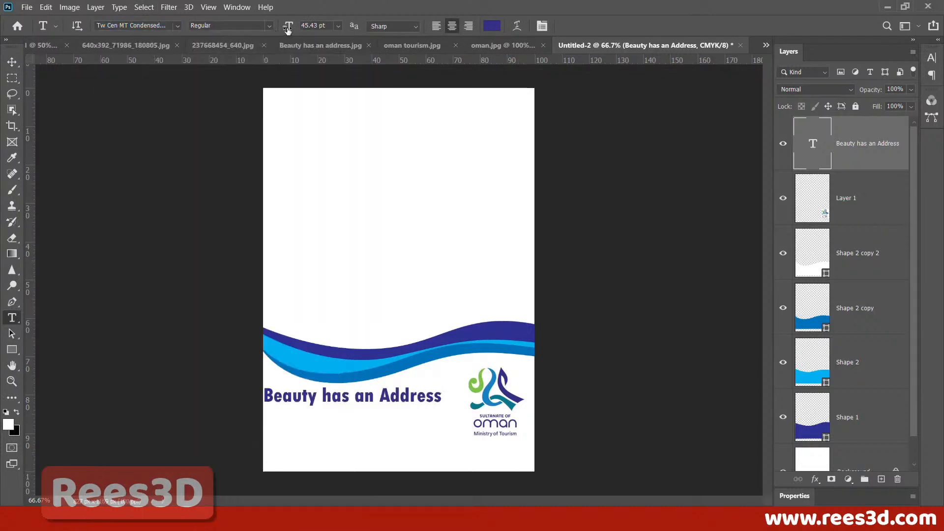
key("ctrl+z")
left_click(851, 189)
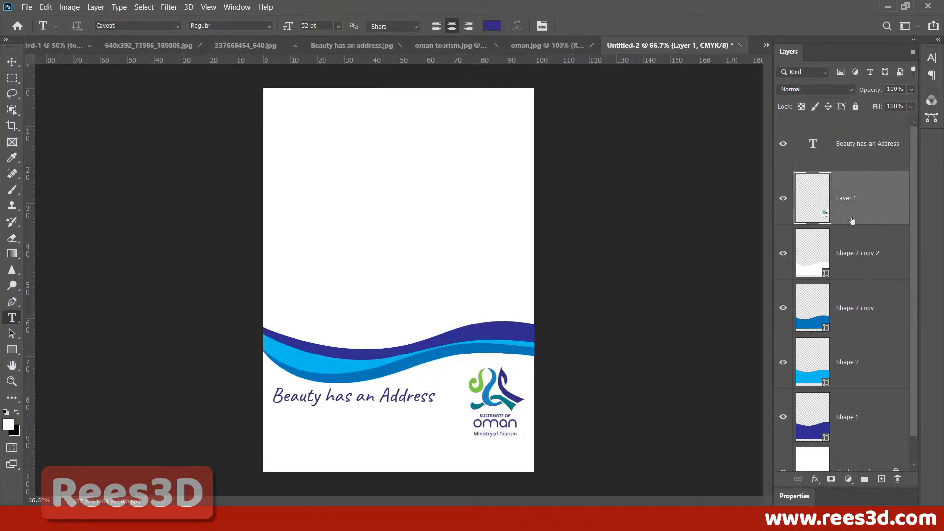
scroll(861, 418, "down", 1)
scroll(858, 427, "up", 1)
left_click(178, 26)
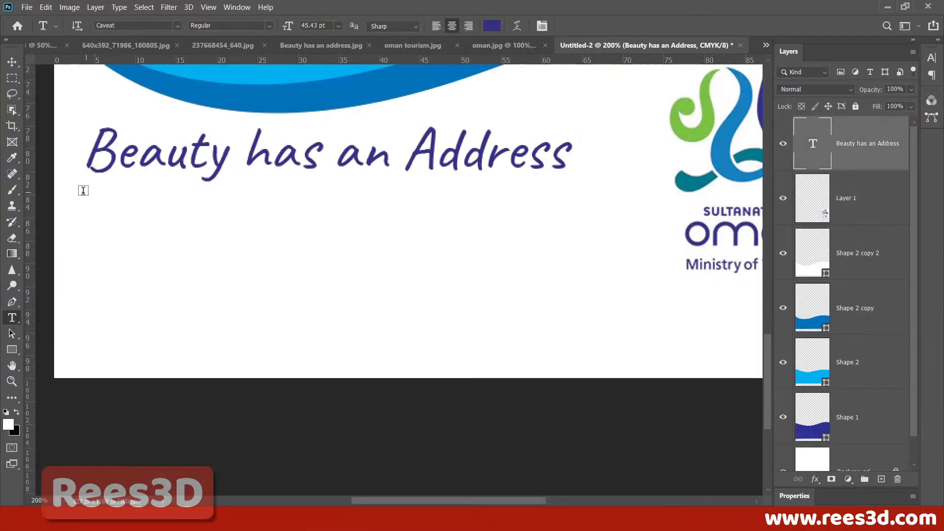
Step: Draw a placeholder paragraph text box beneath the slogan and set it to 12 pt Tw Cen MT Condensed Extra Bold
left_click_drag(82, 191, 597, 288)
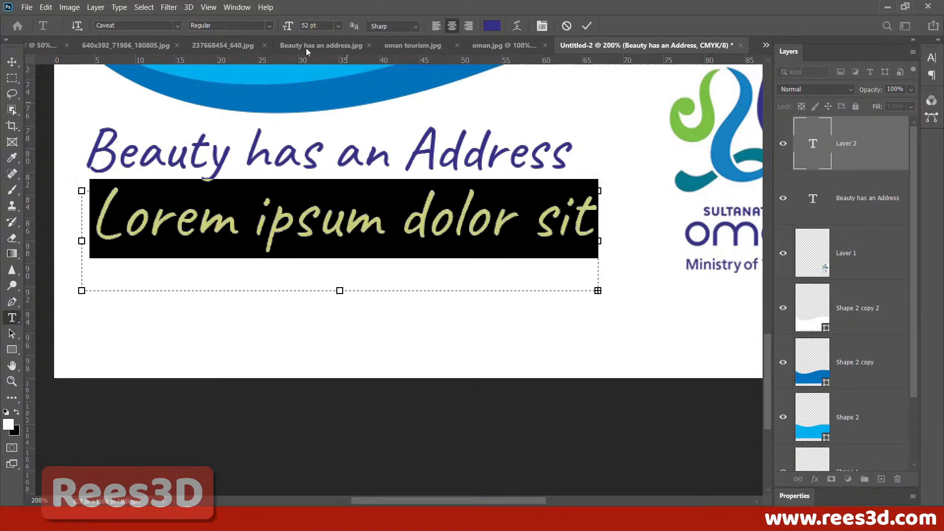
type("12")
key("Return")
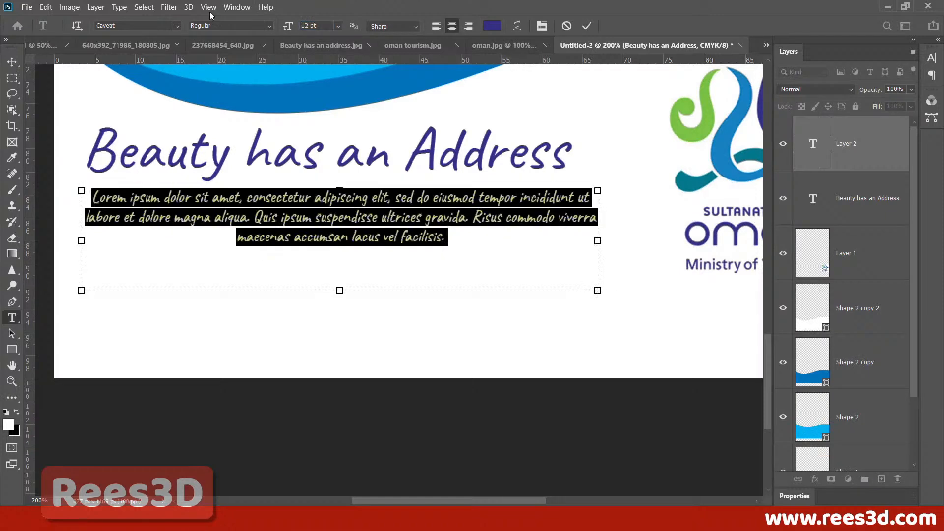
left_click(178, 26)
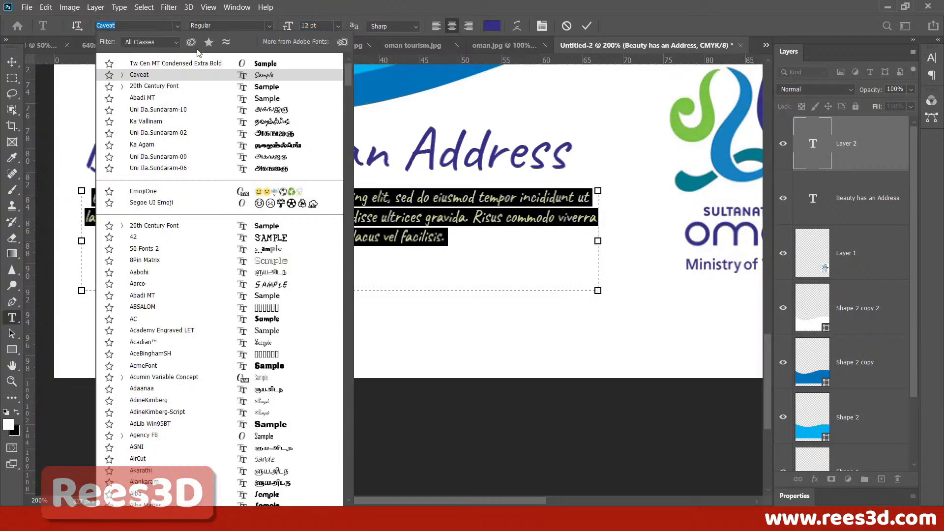
left_click(264, 67)
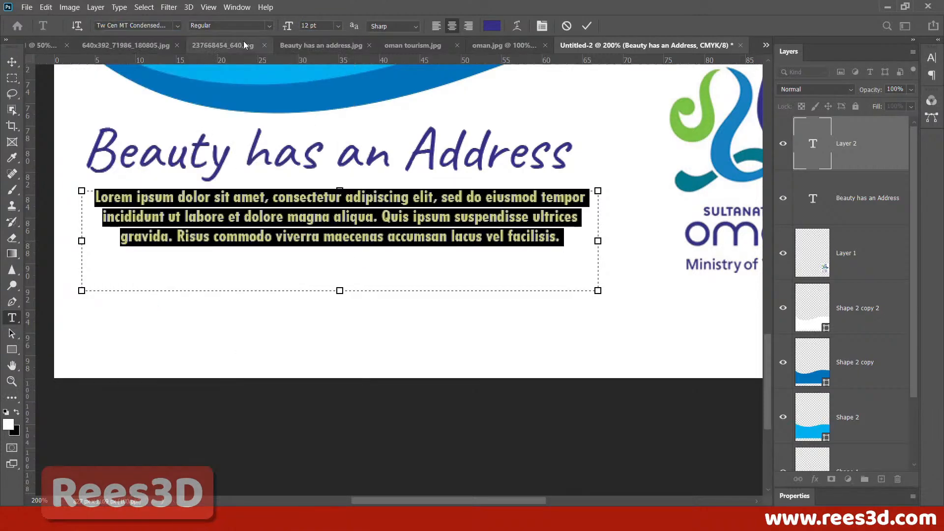
Step: Left-align the Lorem ipsum paragraph and justify it with its last line left-aligned
left_click(436, 27)
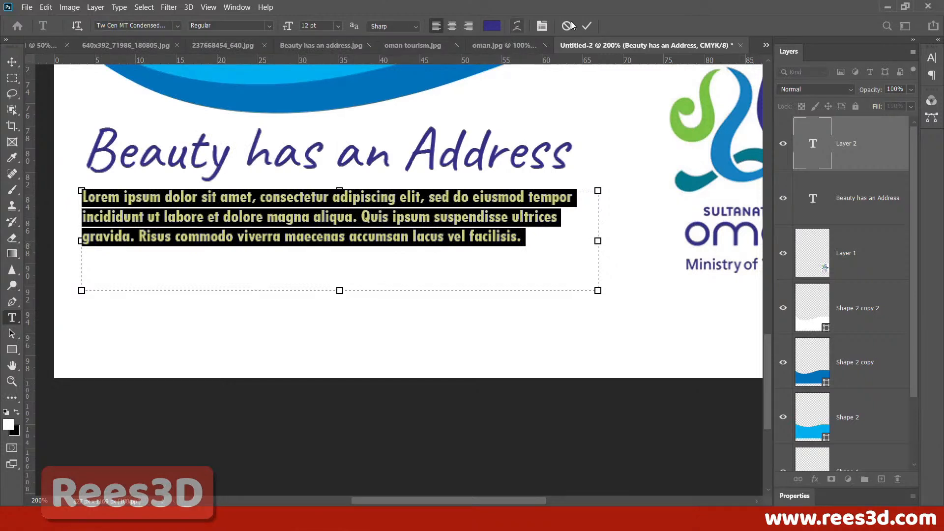
left_click(541, 25)
left_click(845, 52)
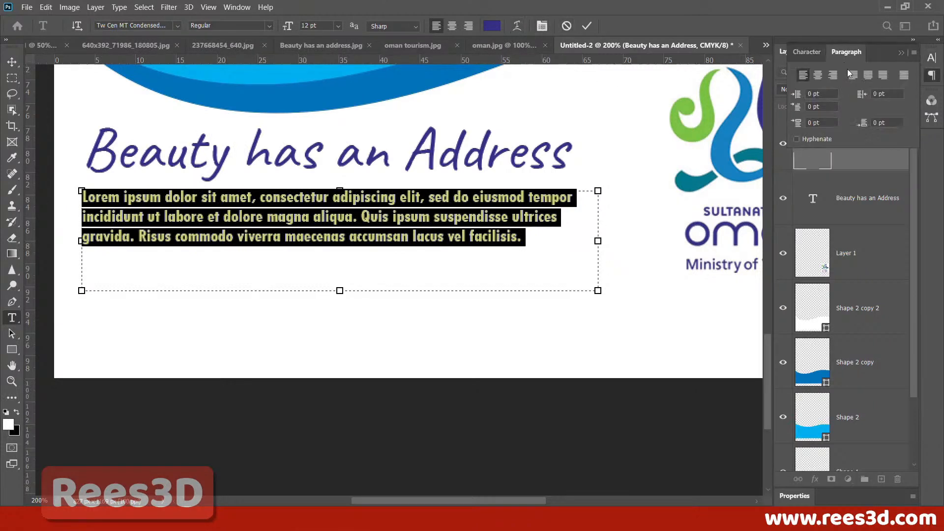
left_click(854, 75)
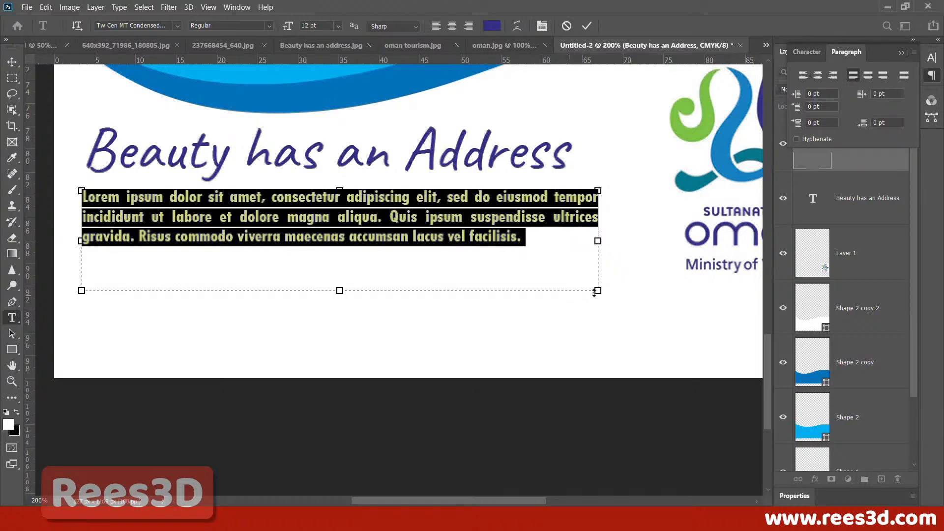
Step: Copy the text from "Quis ipsum" to "facilisis." into a new paragraph below the existing text and finish the text editing
left_click_drag(562, 239, 392, 218)
key("ctrl+c")
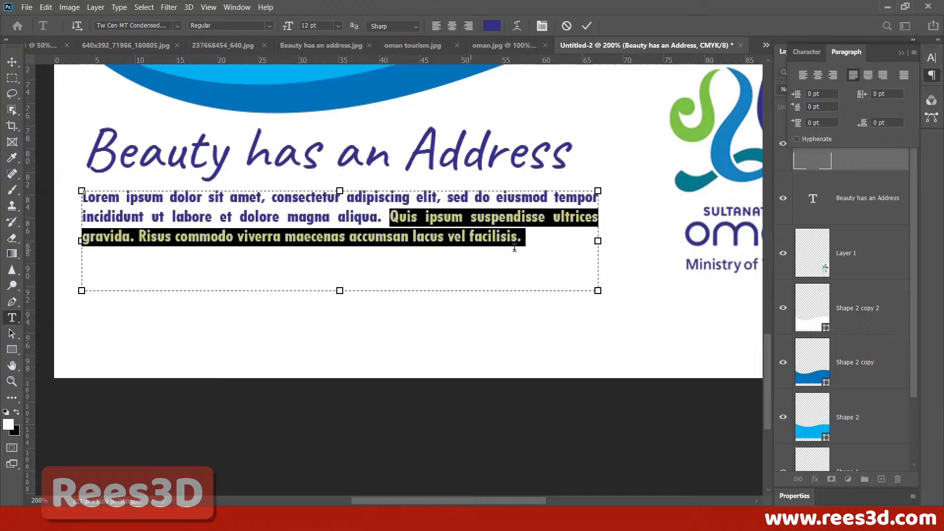
left_click(551, 241)
key("Return")
key("ctrl+v")
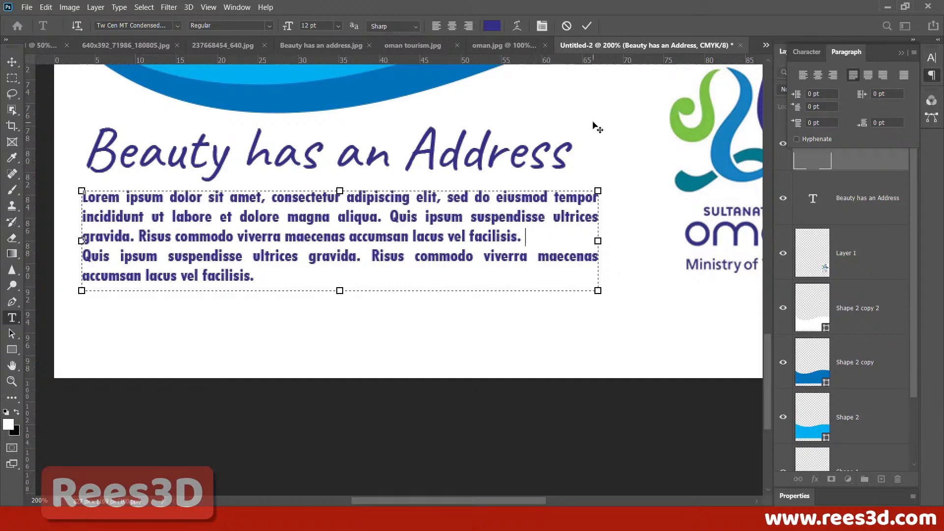
key("ctrl+minus")
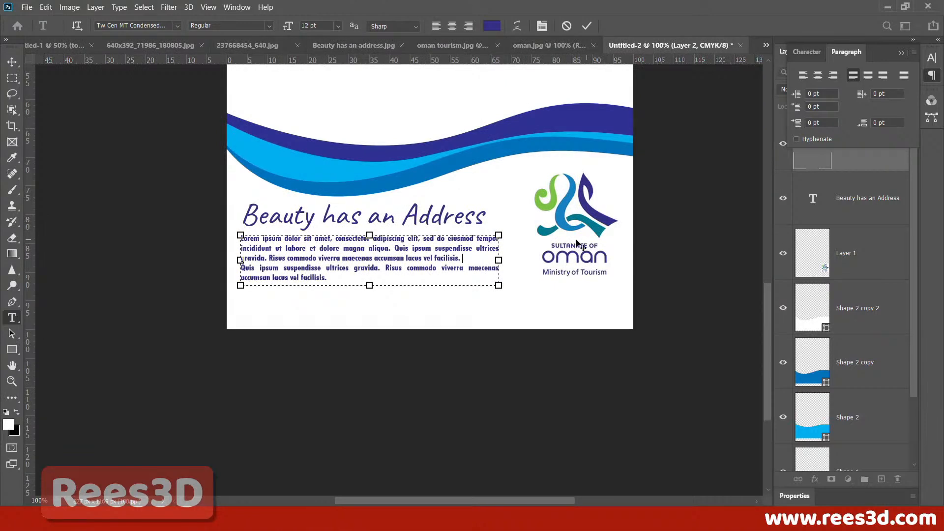
left_click(13, 62)
right_click(581, 213)
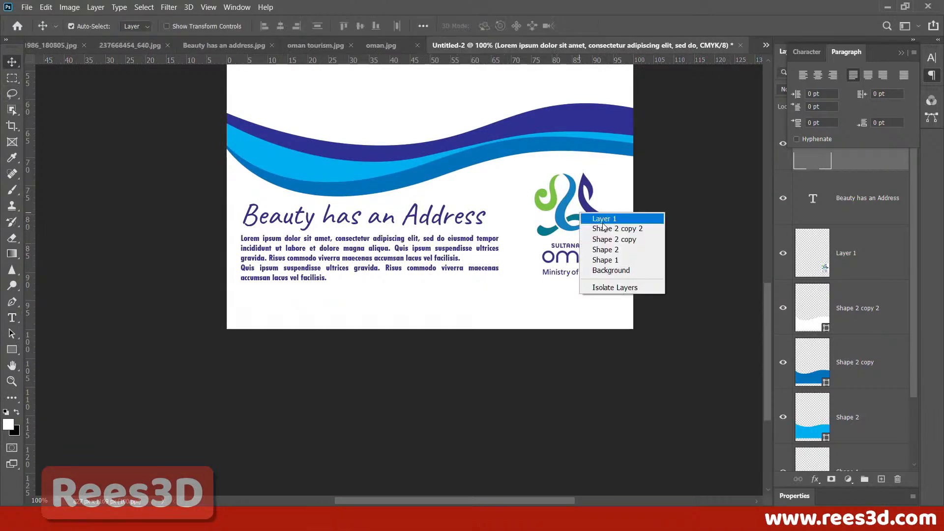
left_click(600, 218)
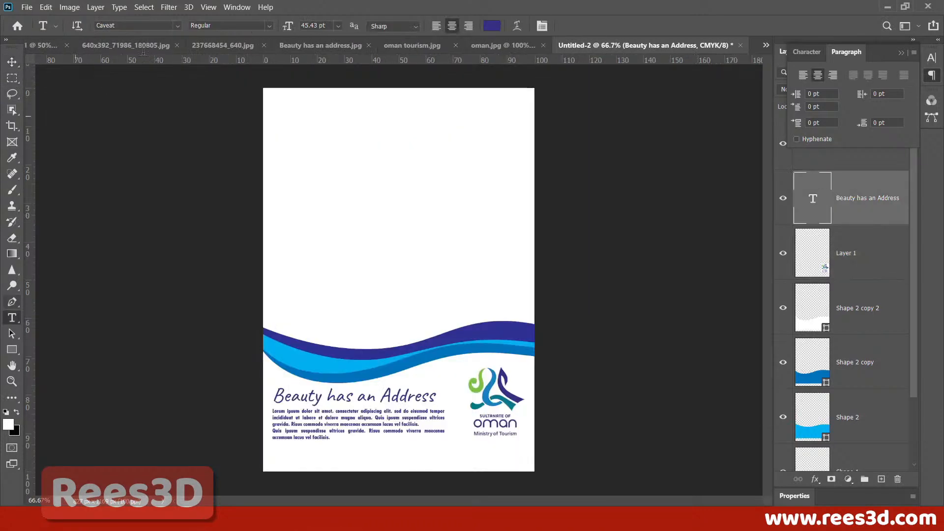
Step: Change the slogan's font to Rage Italic and nudge it slightly up and to the right above the paragraph
left_click(177, 27)
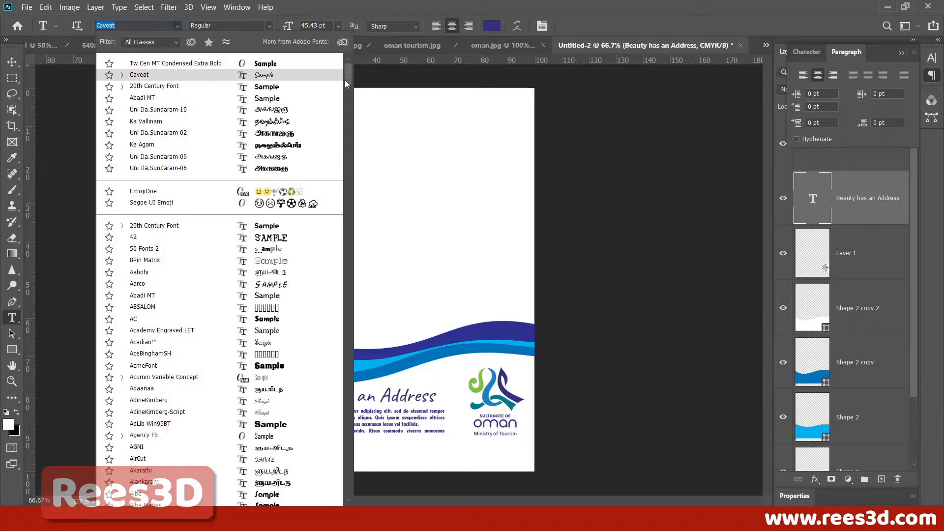
left_click_drag(347, 82, 349, 424)
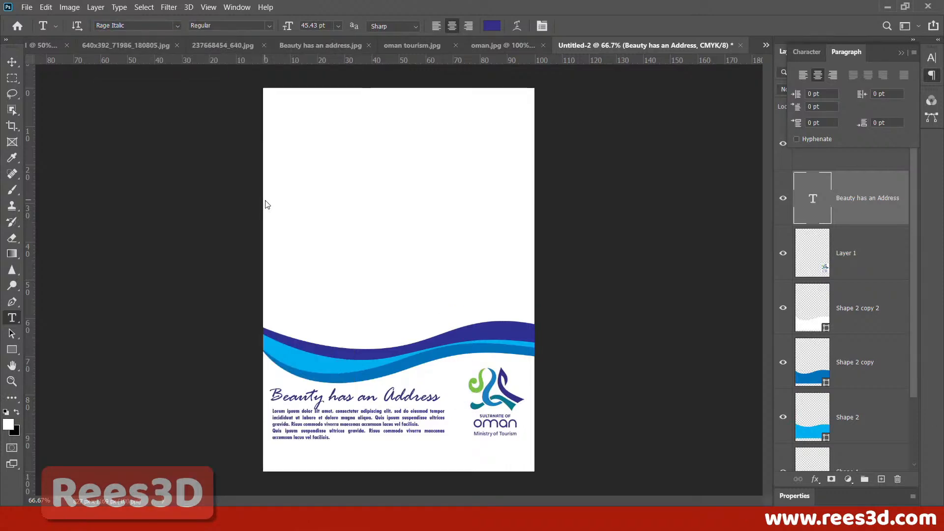
key("ctrl+plus")
key("ctrl+plus")
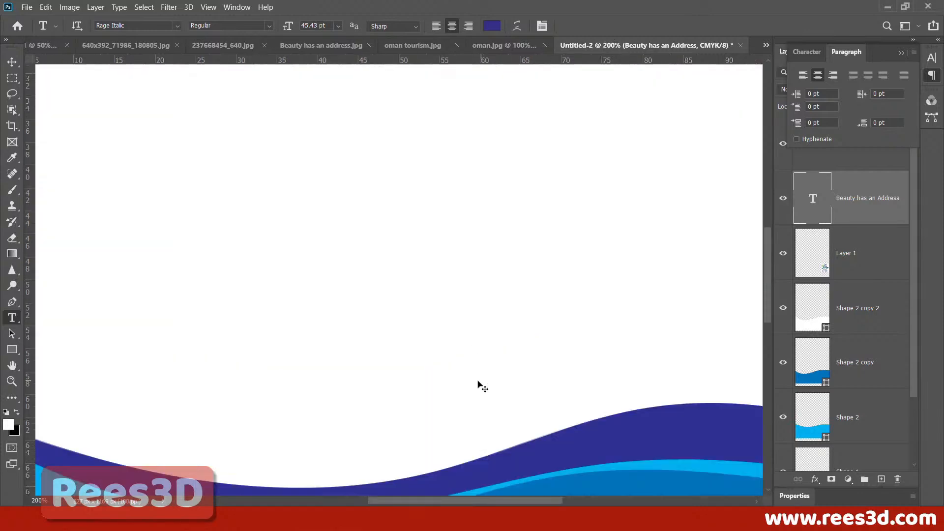
scroll(466, 272, "down", 10)
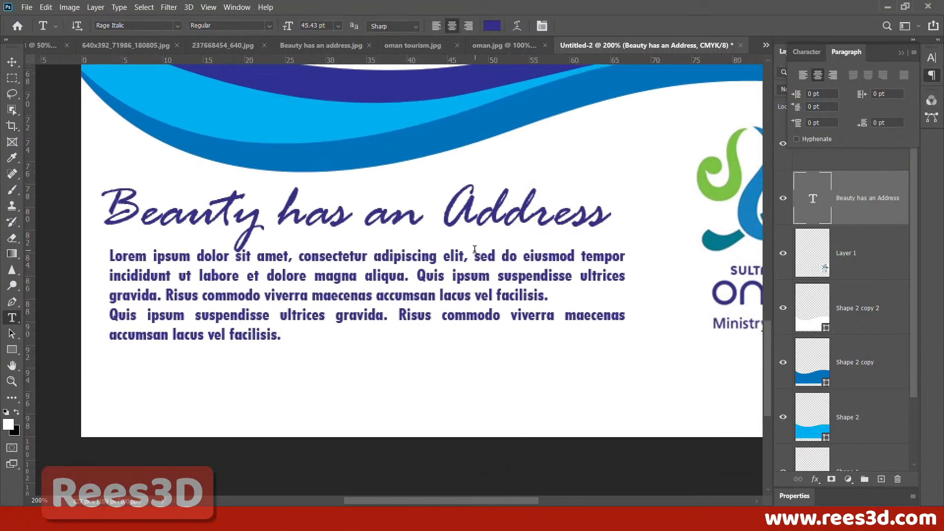
left_click(12, 62)
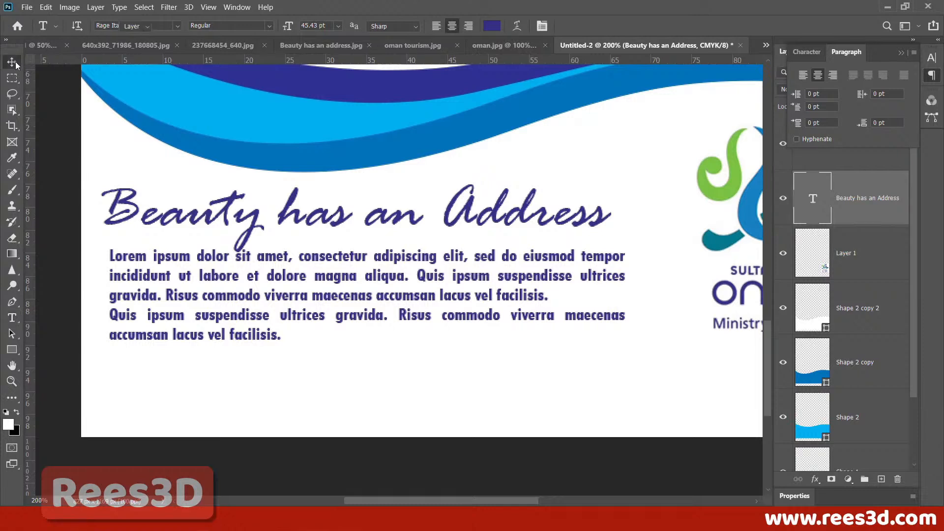
key("Up")
key("Right")
key("Up")
key("Right")
key("Right")
key("Up")
key("Up")
key("Up")
key("Up")
key("Up")
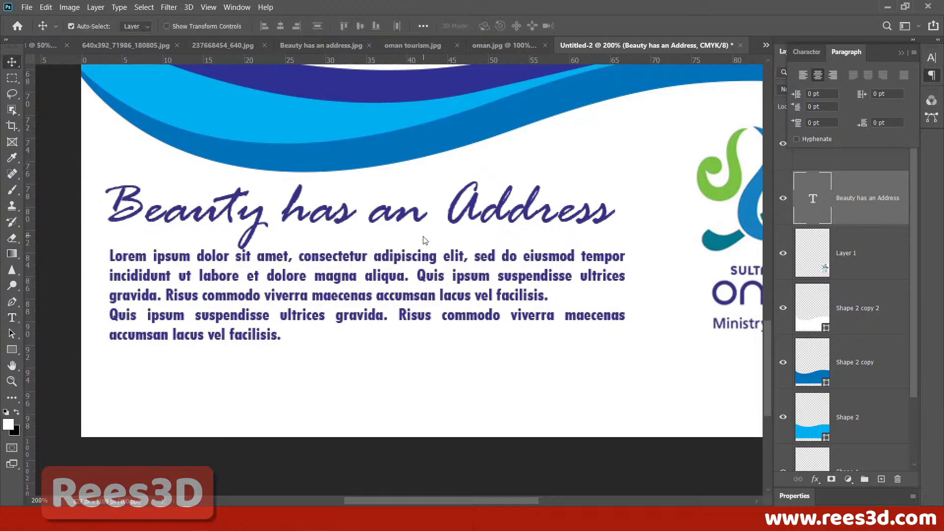
Step: Nudge the Lorem ipsum paragraph down slightly to widen its gap below the slogan
right_click(446, 309)
left_click(447, 309)
key("Down")
key("Down")
key("Down")
key("Down")
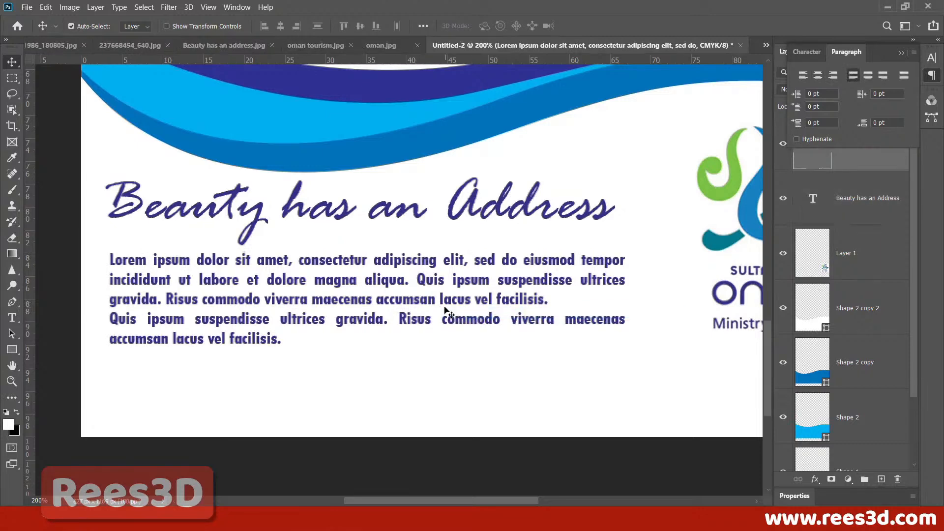
Step: Draw a rectangle of about 919 × 90 px across the page's bottom edge, directly above the Shape 2 copy 2 layer
key("ctrl+minus")
key("ctrl+minus")
key("ctrl+minus")
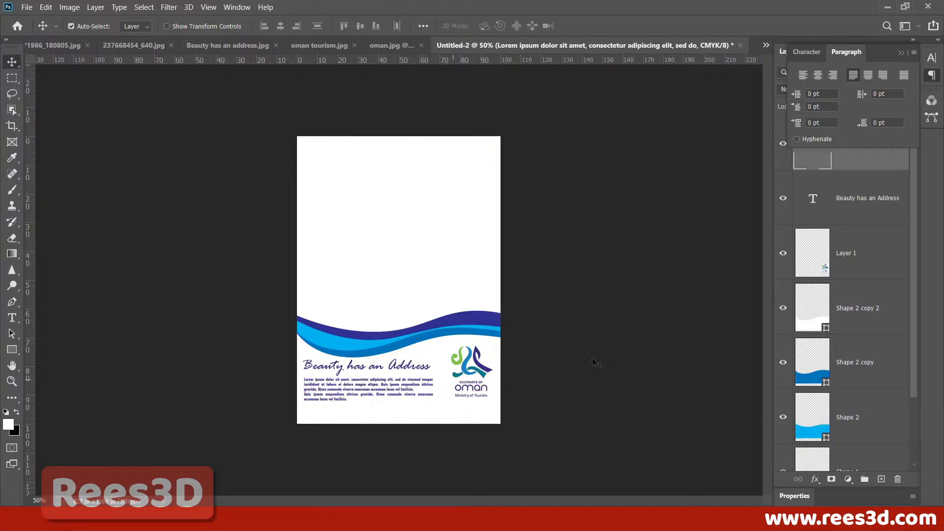
scroll(798, 377, "down", 3)
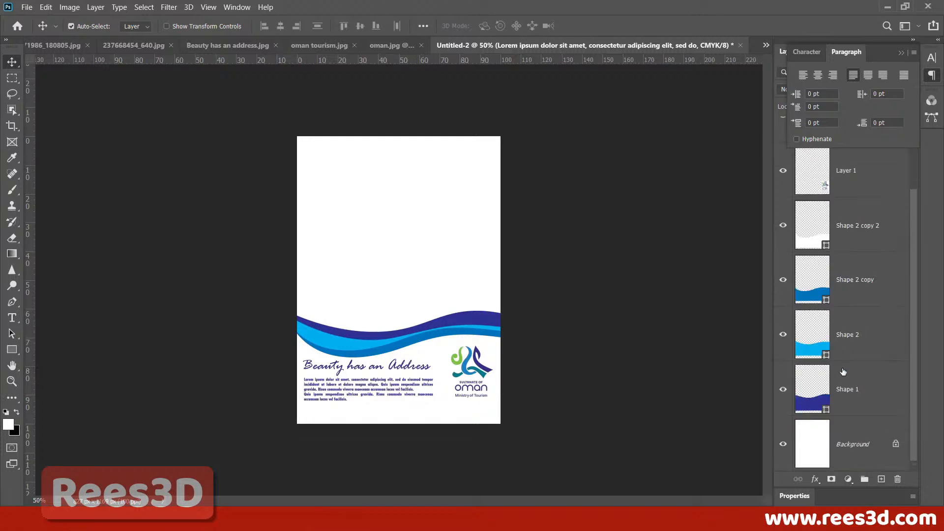
left_click(11, 349)
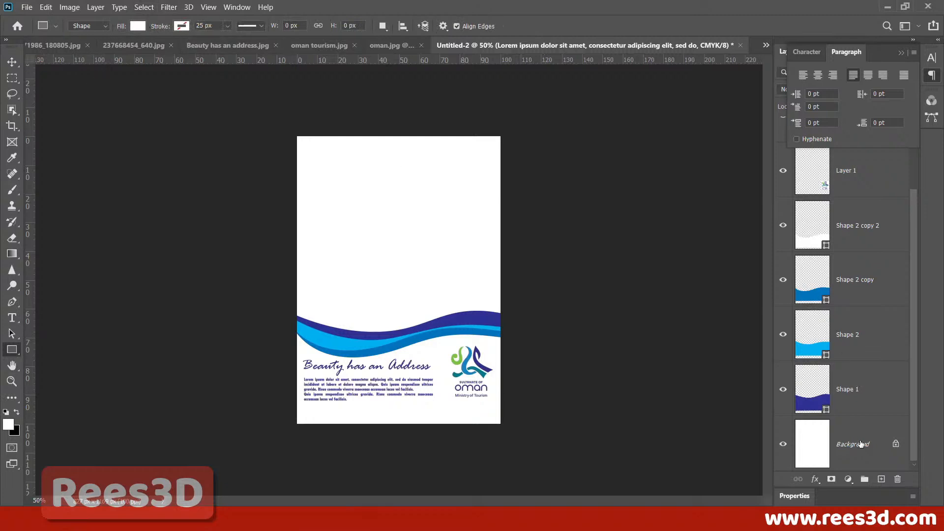
scroll(863, 364, "up", 3)
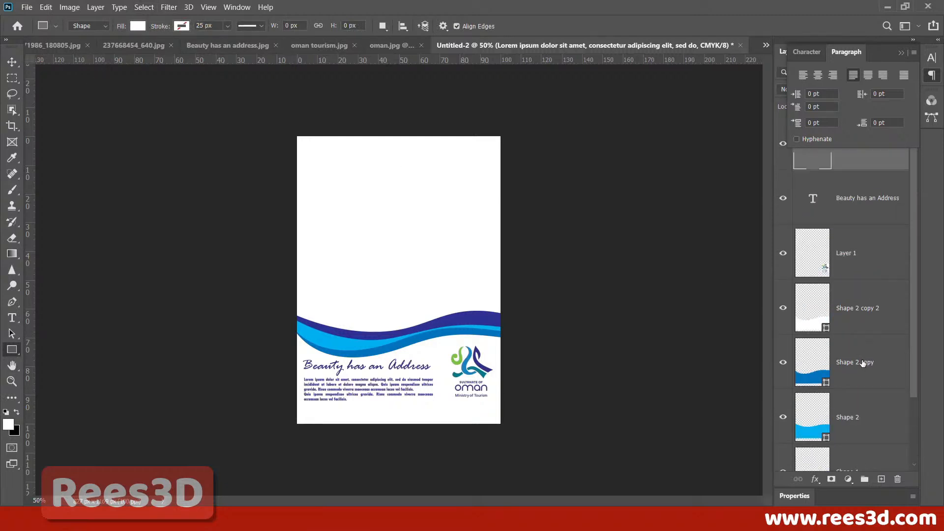
scroll(862, 363, "down", 3)
left_click(858, 443)
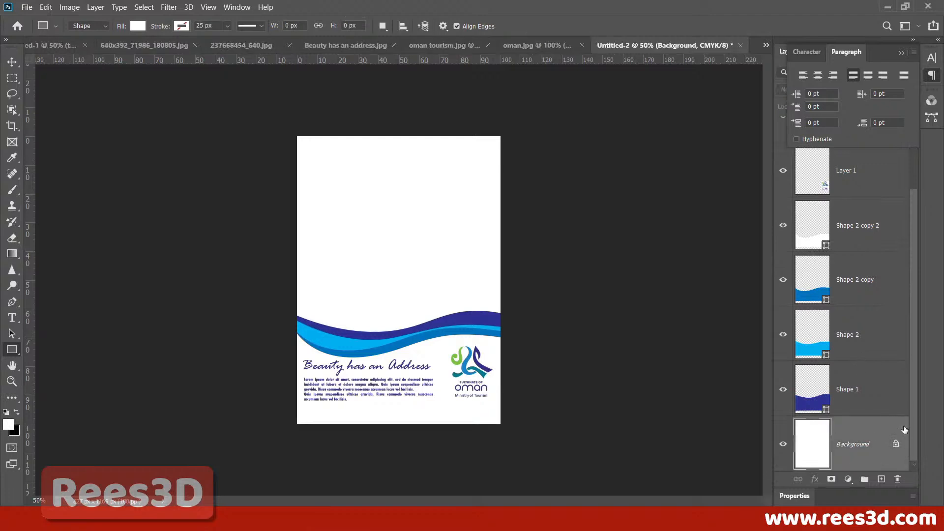
scroll(903, 439, "up", 3)
left_click(837, 309)
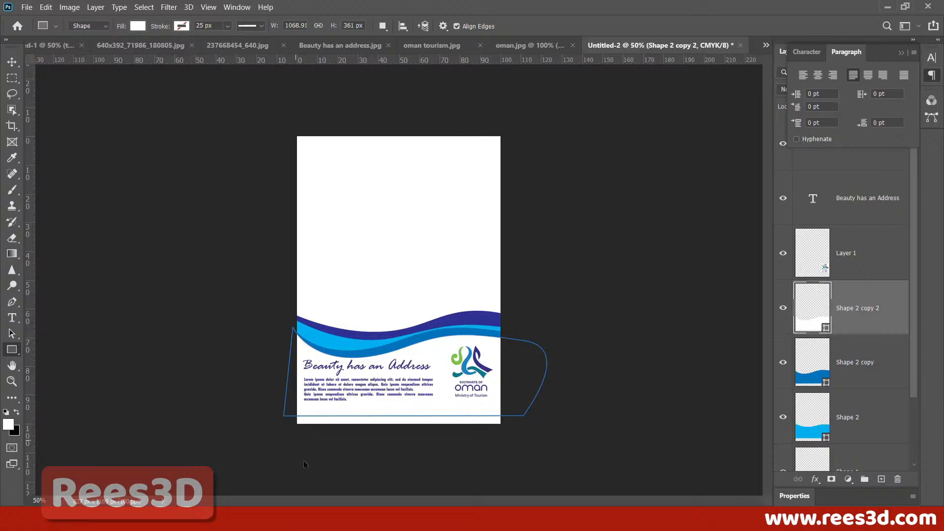
key("ctrl+plus")
key("ctrl+plus")
key("ctrl+plus")
left_click_drag(323, 412, 318, 172)
left_click_drag(349, 428, 335, 257)
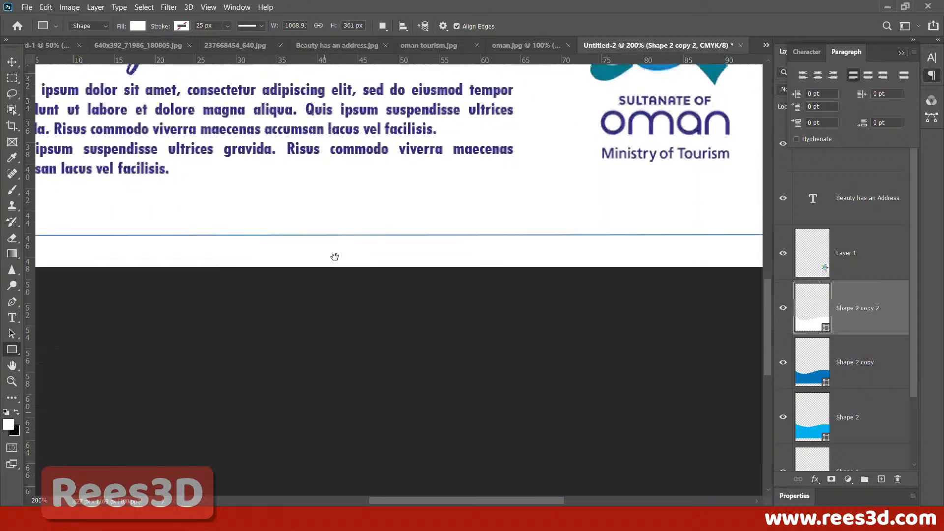
key("ctrl+minus")
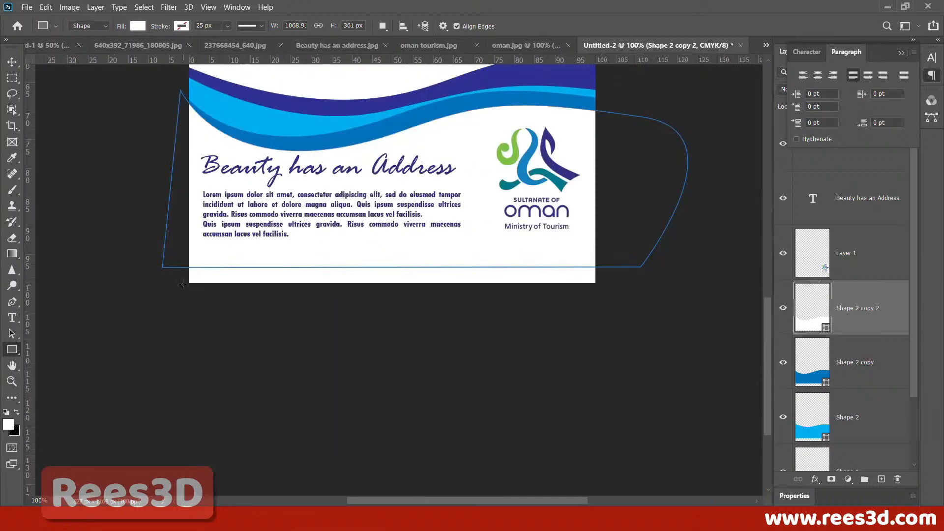
left_click_drag(174, 295, 625, 252)
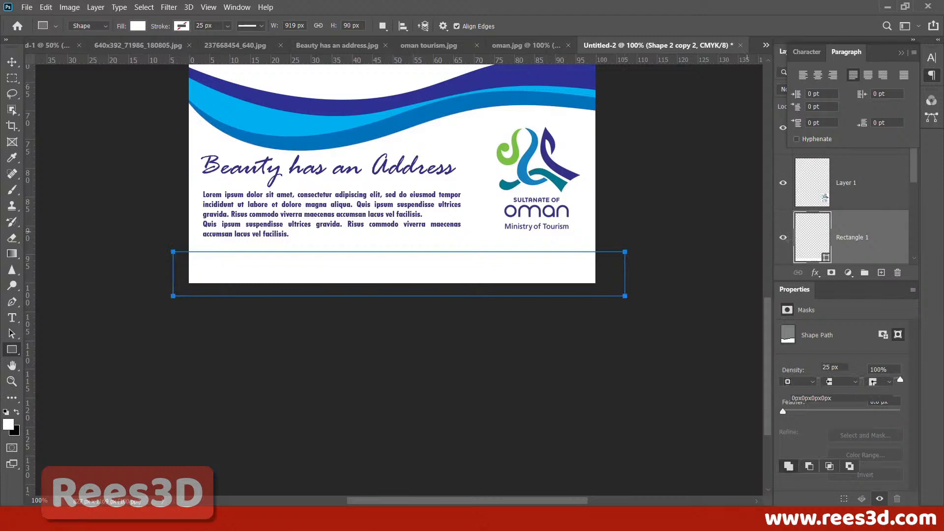
Step: Fill the bottom rectangle with the teal color sampled from the Oman logo
left_click(138, 26)
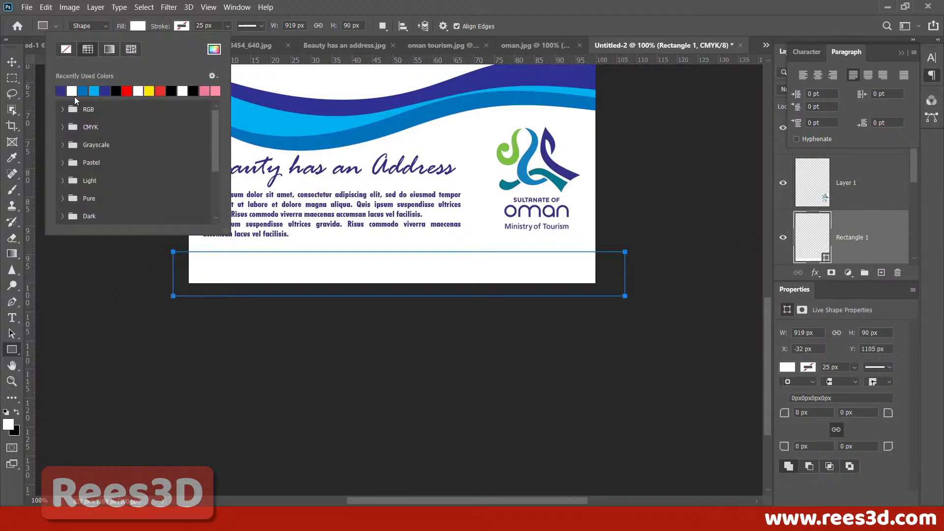
left_click(215, 48)
left_click_drag(626, 114, 674, 141)
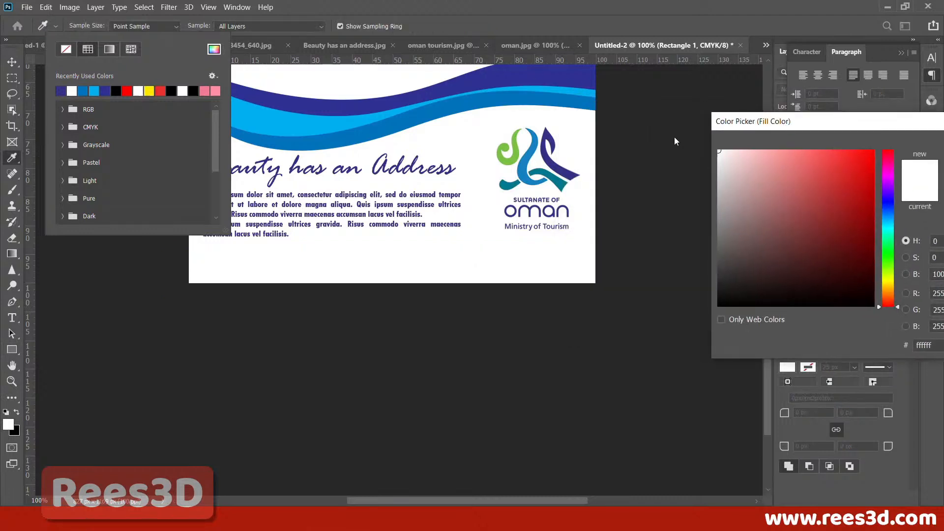
left_click(562, 179)
left_click_drag(839, 126, 466, 166)
left_click(594, 191)
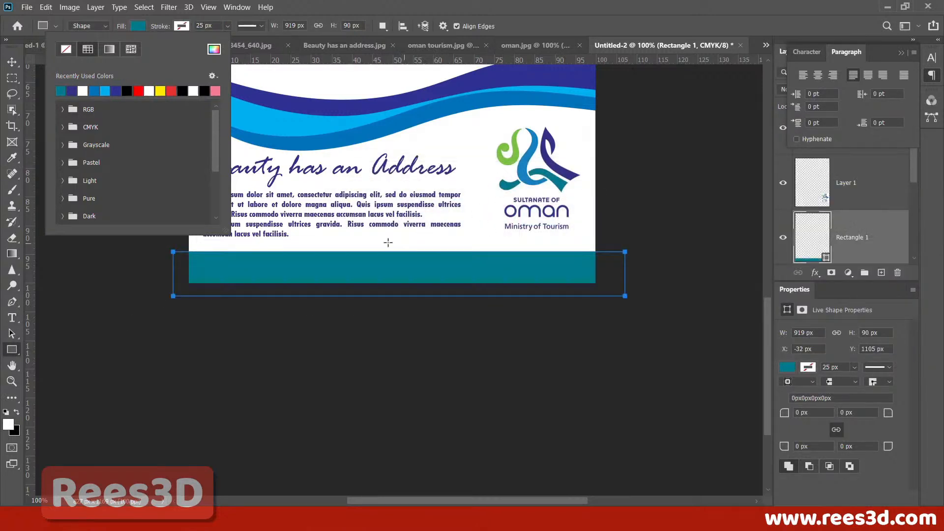
left_click(12, 62)
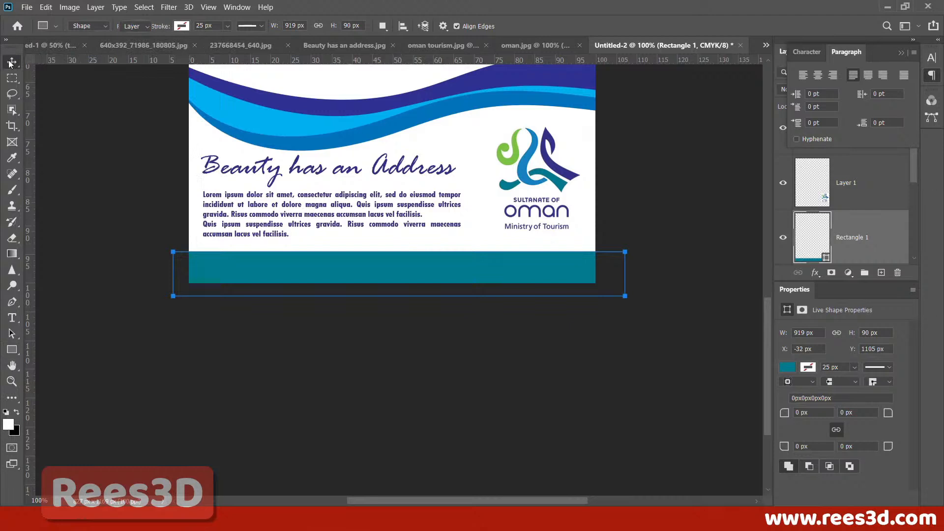
left_click(12, 319)
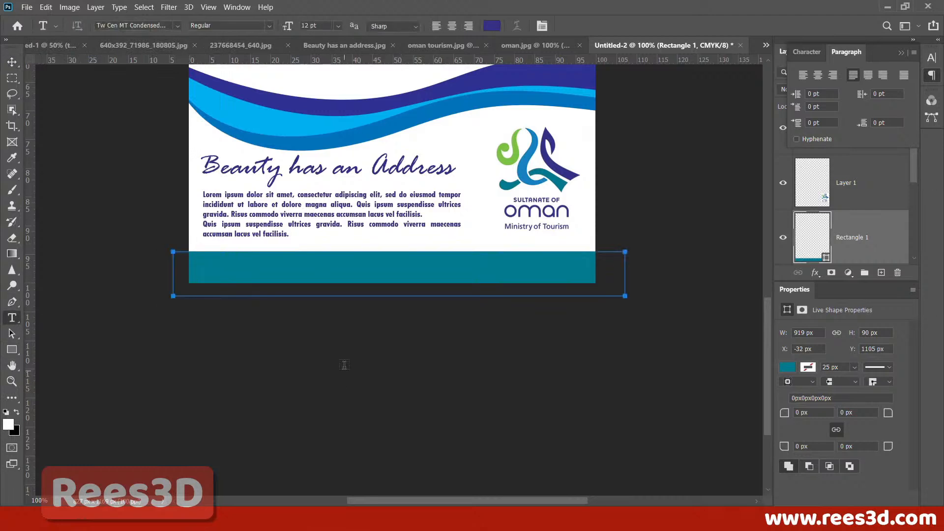
left_click(301, 354)
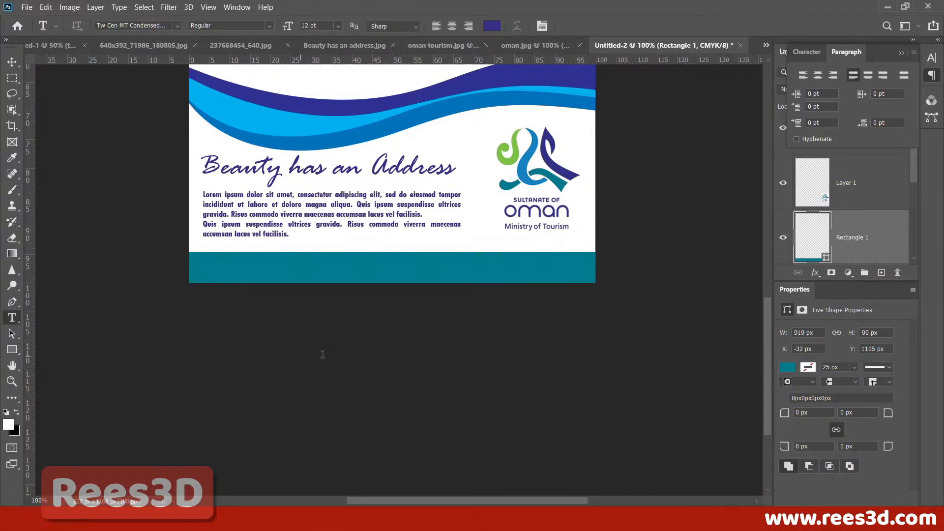
left_click(441, 337)
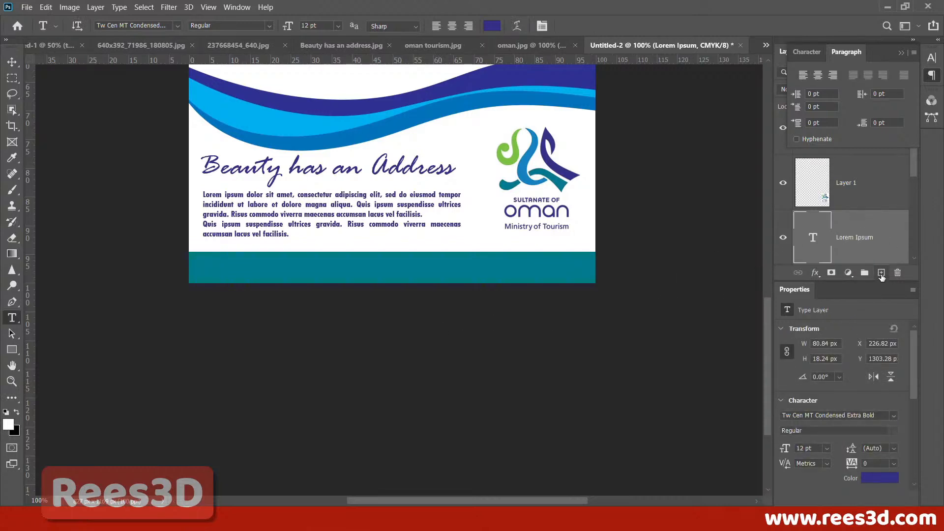
left_click(881, 274)
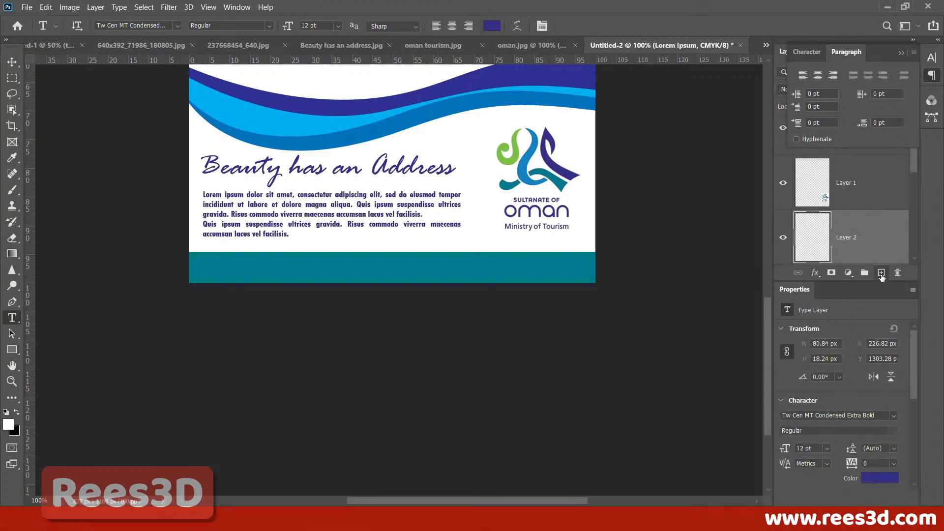
left_click(301, 273)
type("www.omantourism.c")
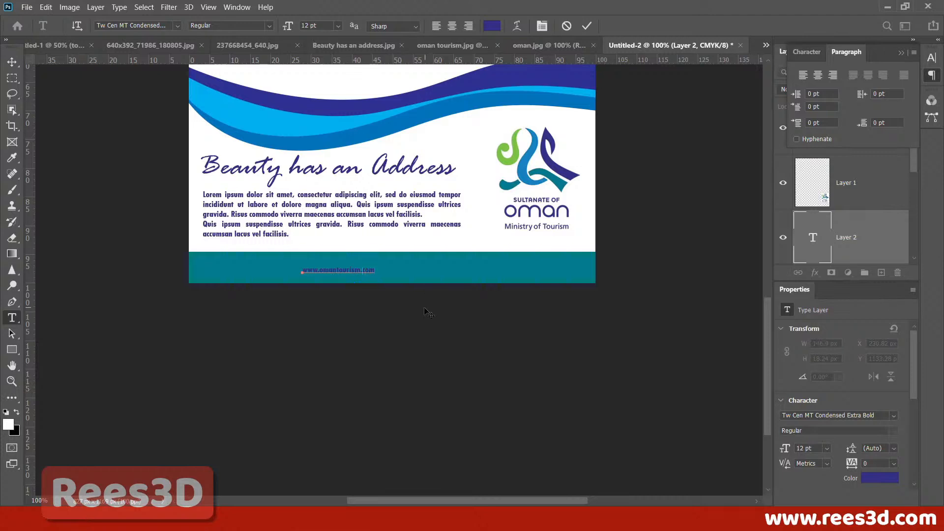
type("om")
Step: Make the footer web address white (#ffffff) at 21 pt and move it to roughly the middle of the band
key("ctrl+a")
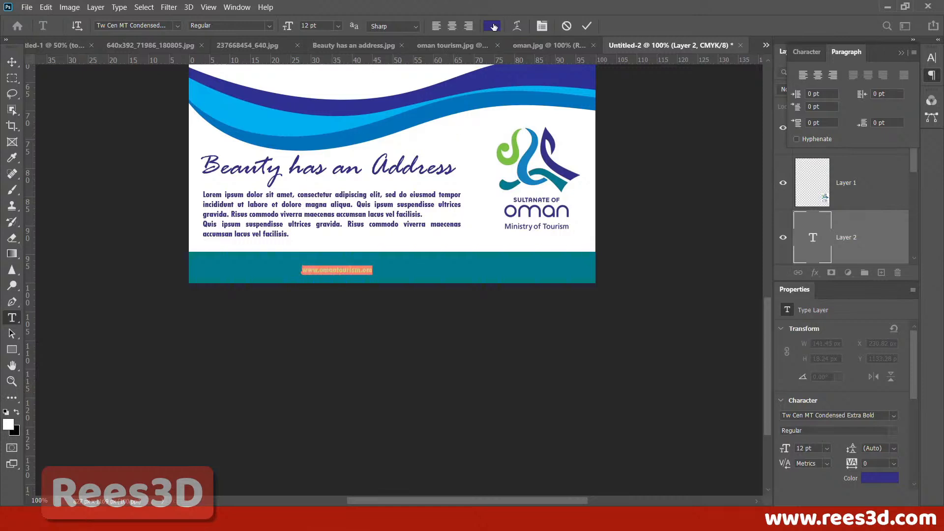
left_click(493, 26)
left_click_drag(428, 236, 339, 196)
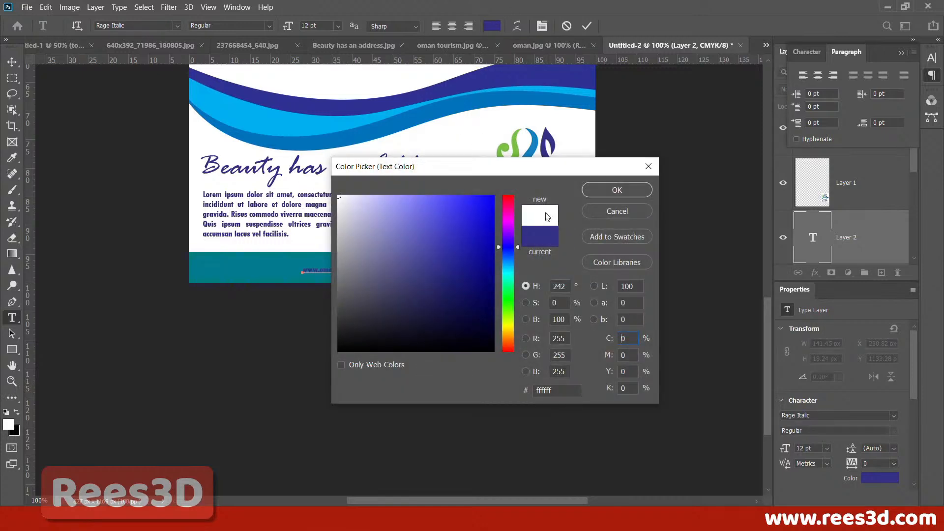
left_click(616, 190)
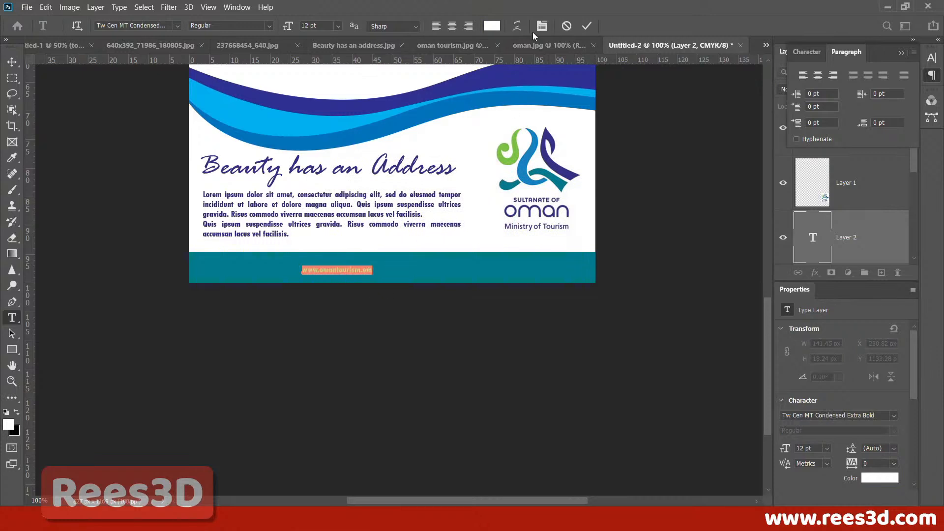
mouse_move(297, 27)
left_mouse_down()
mouse_move(310, 29)
mouse_move(290, 31)
left_mouse_up()
left_click(586, 26)
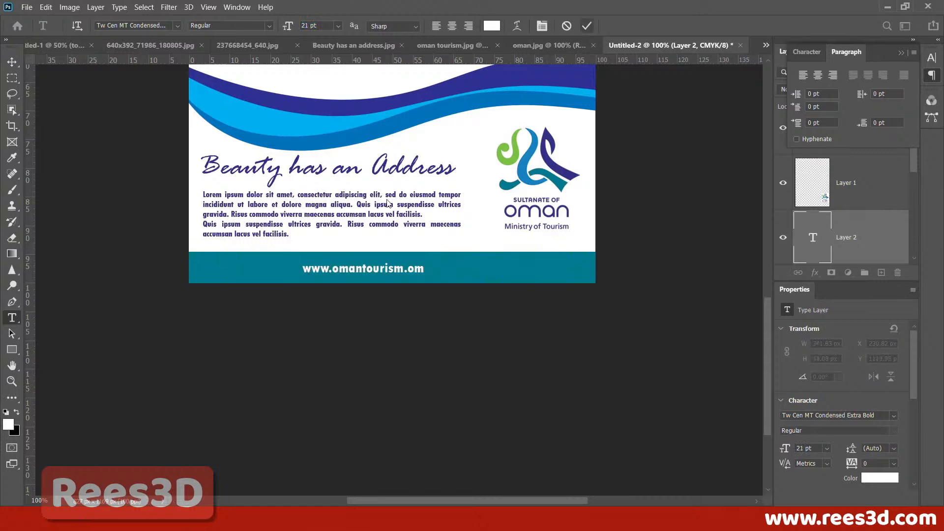
left_click(12, 61)
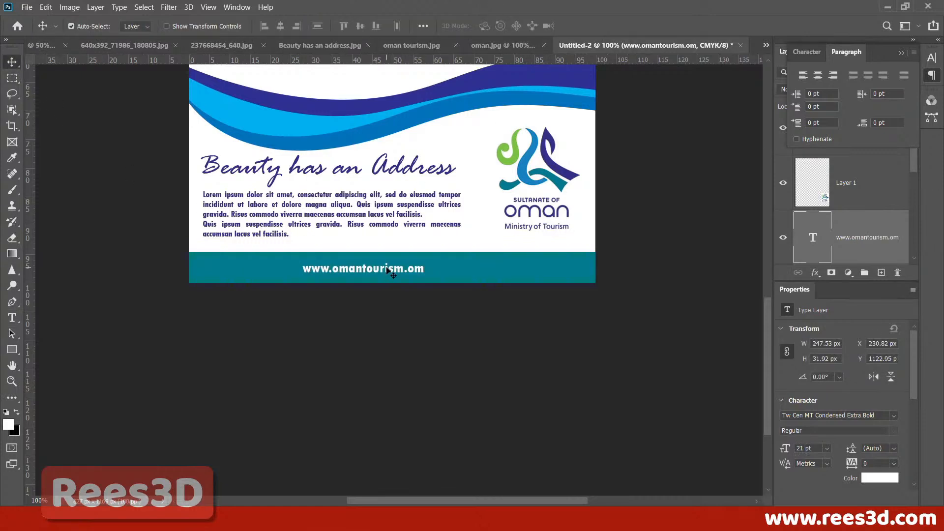
mouse_move(398, 269)
left_mouse_down()
mouse_move(422, 271)
mouse_move(395, 269)
mouse_move(414, 267)
left_mouse_up()
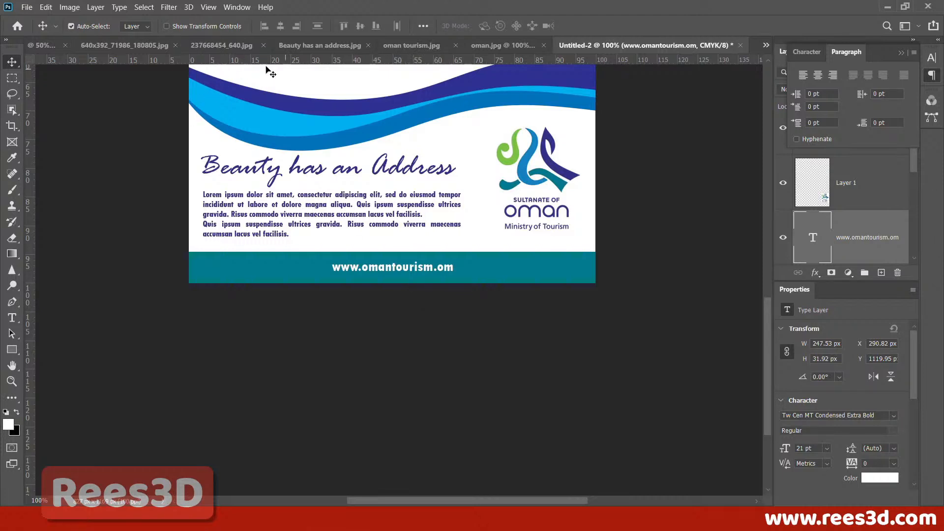
Step: Use percent as the ruler unit and place a vertical guide at the page's horizontal centre
left_click(207, 7)
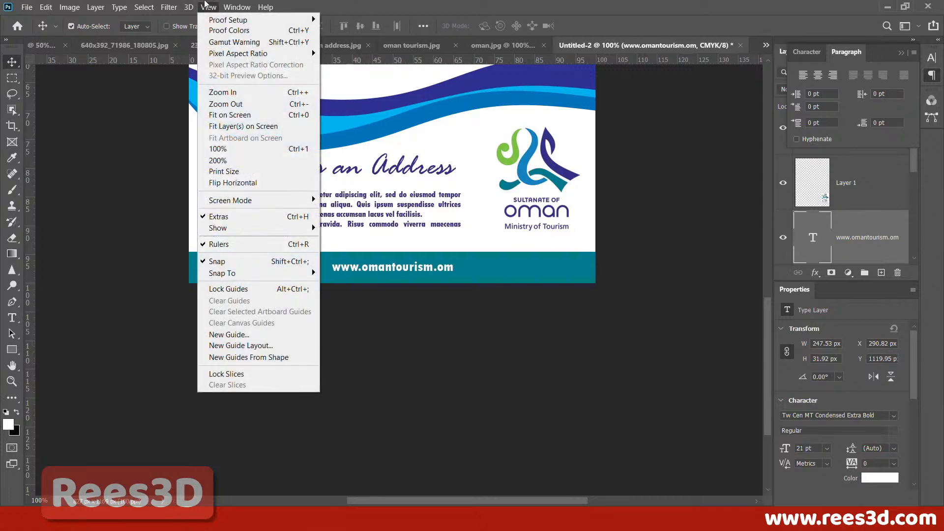
left_click(435, 6)
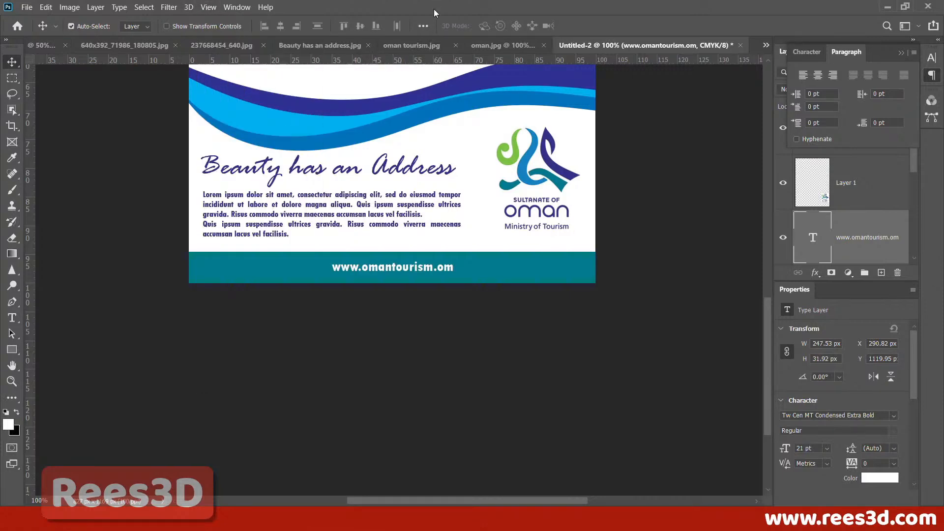
key("ctrl+r")
key("ctrl+r")
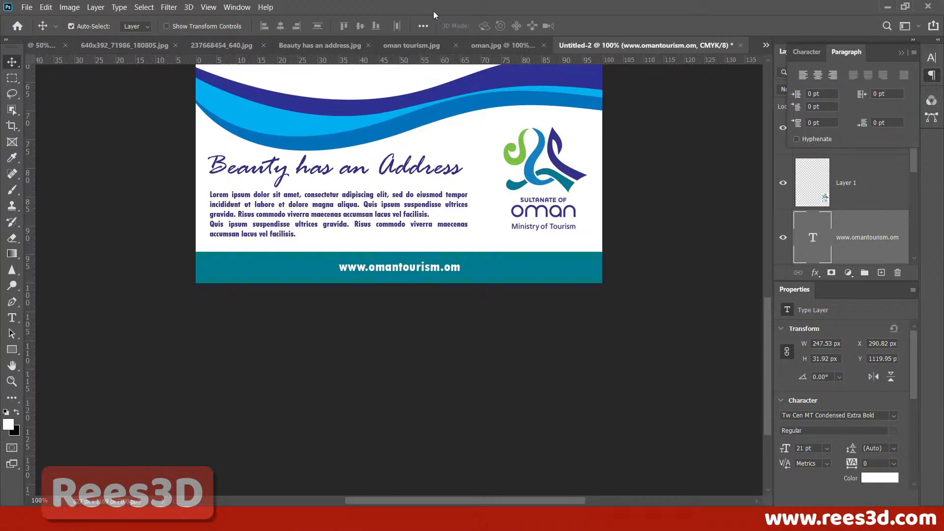
right_click(376, 59)
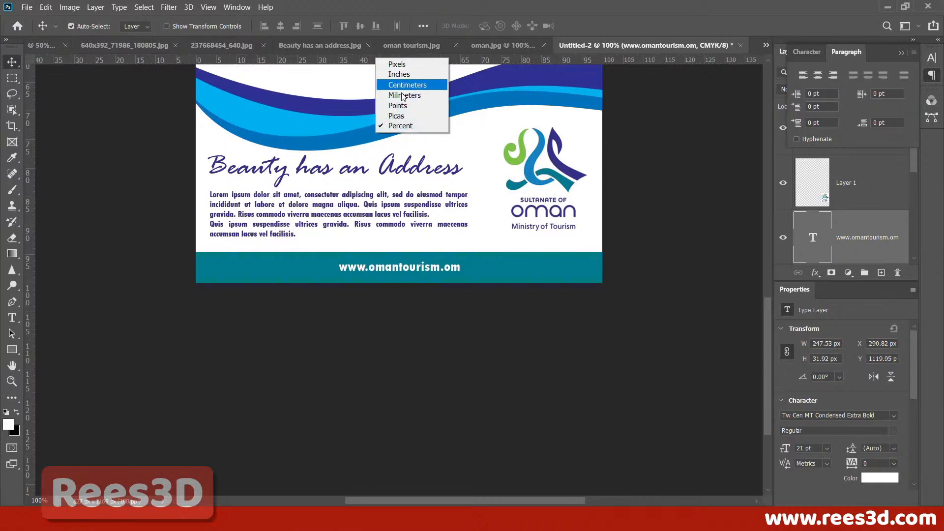
left_click(401, 126)
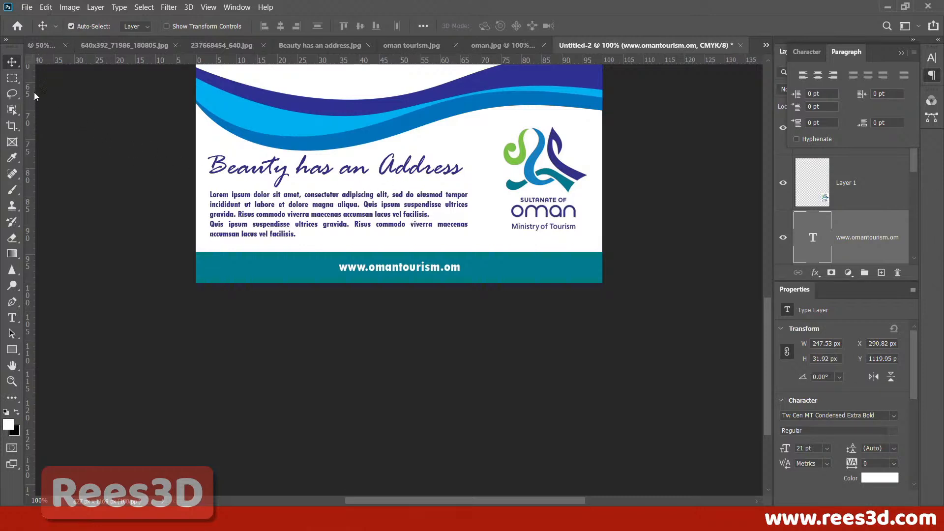
left_click_drag(30, 95, 398, 185)
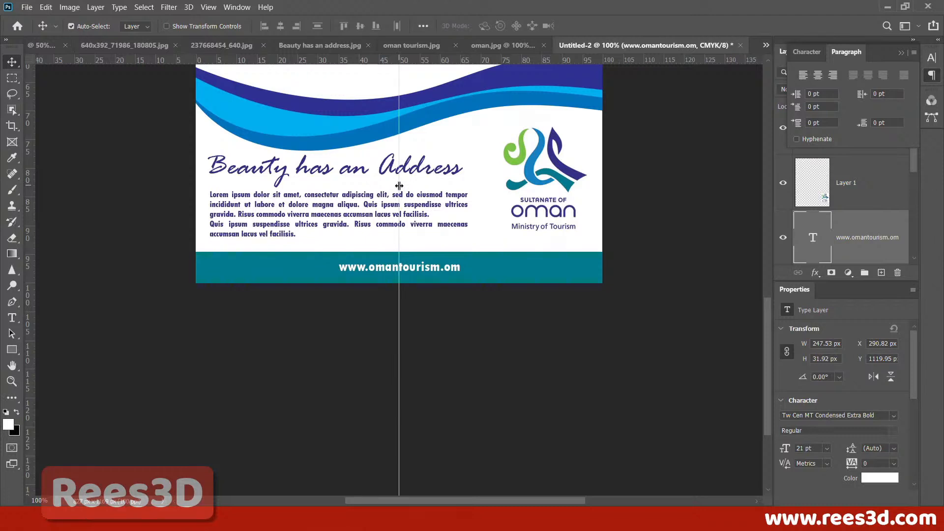
Step: Align the centre of the footer web address with the vertical guide and remove the guide from the page
right_click(429, 269)
left_click(444, 273)
key("ctrl")
key("ctrl+t")
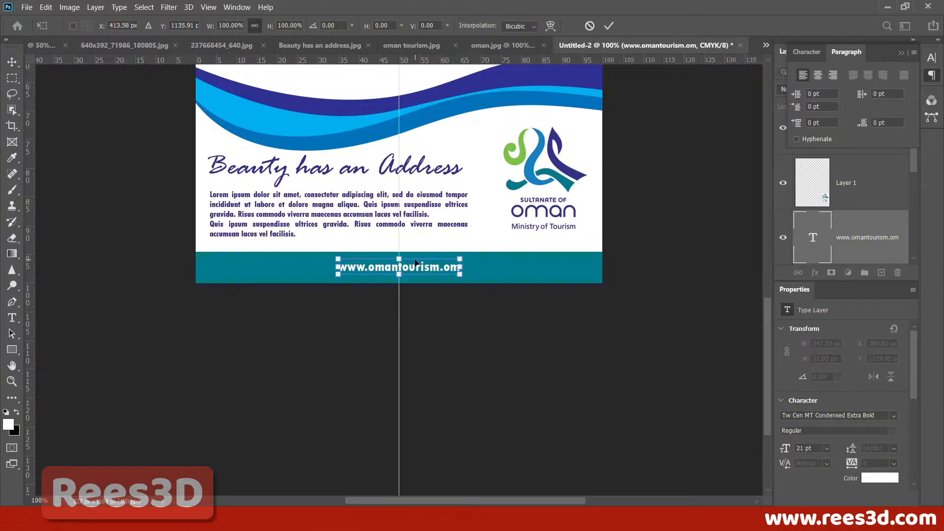
left_click(608, 26)
key("ctrl+minus")
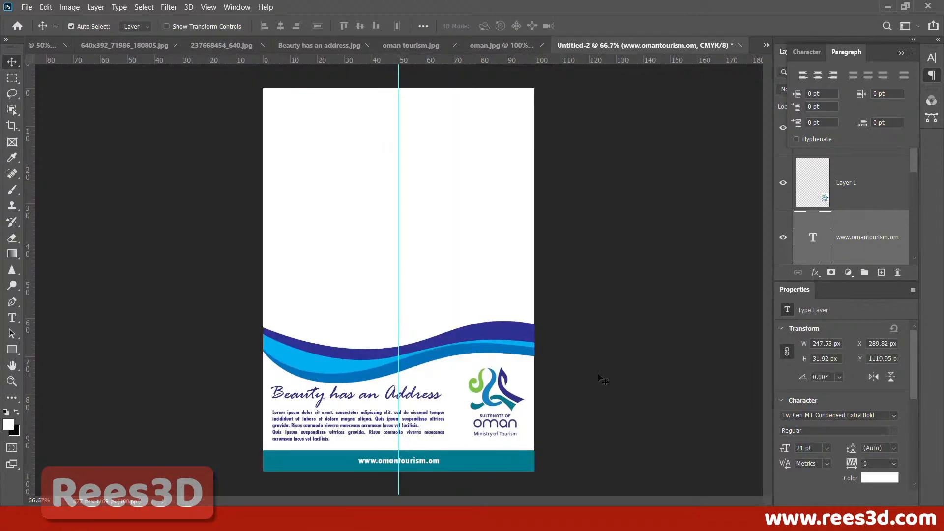
left_click_drag(401, 70, 395, 56)
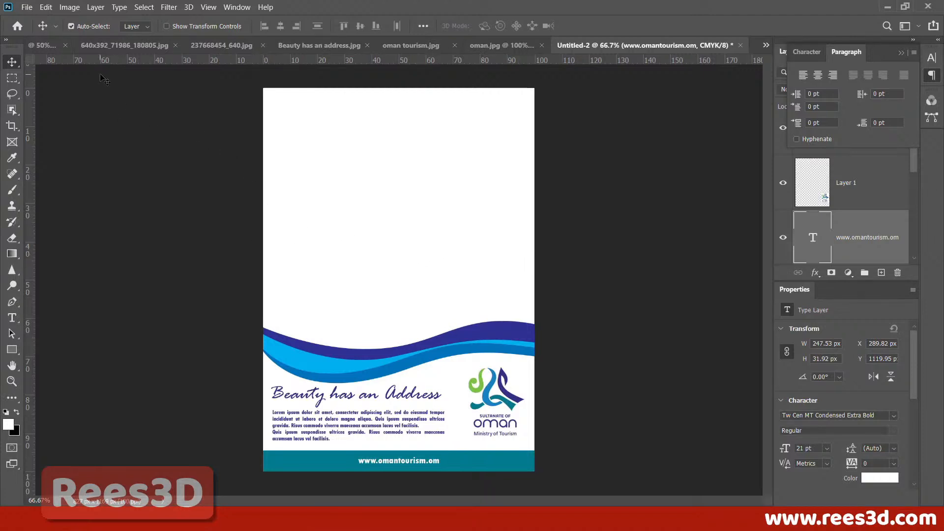
Step: Copy the desert photo from Beauty has an address.jpg into the Untitled-2 poster, covering the page's upper area
left_click(40, 43)
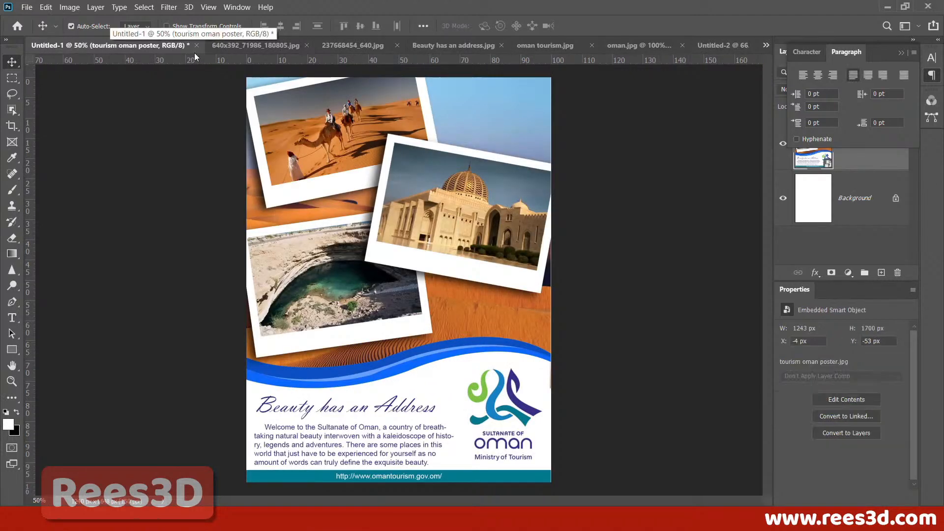
left_click(254, 45)
left_click(326, 45)
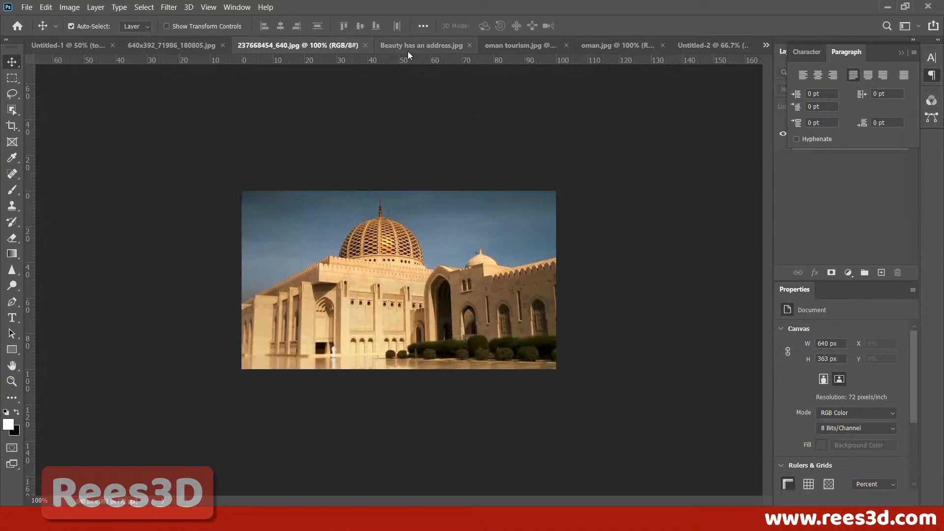
left_click(407, 48)
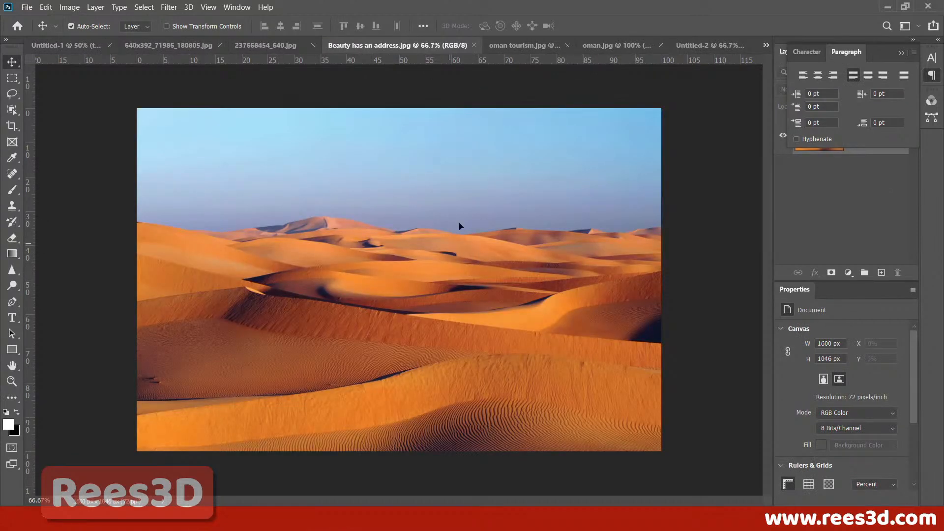
left_click_drag(699, 47, 414, 222)
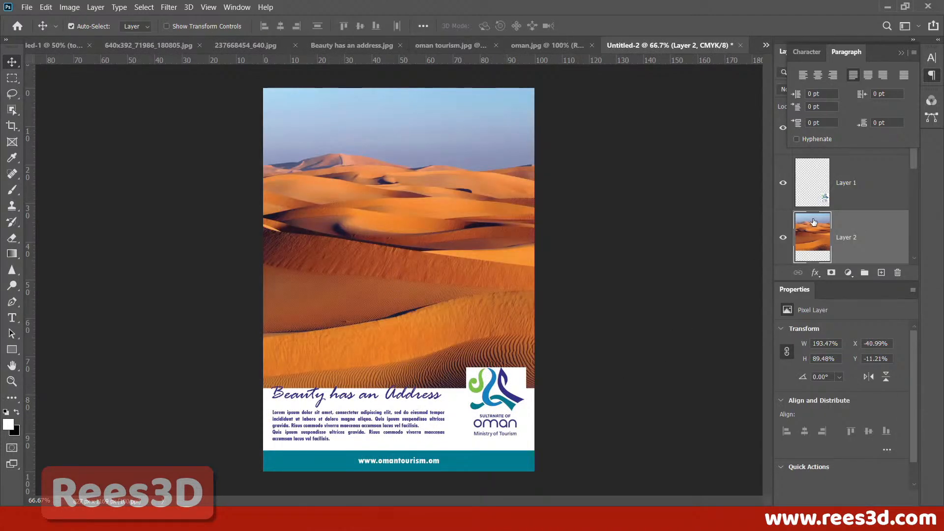
Step: Move the desert photo layer between Shape 1 and Background and shift the photo slightly up behind the waves
double_click(794, 292)
left_click_drag(852, 247, 843, 408)
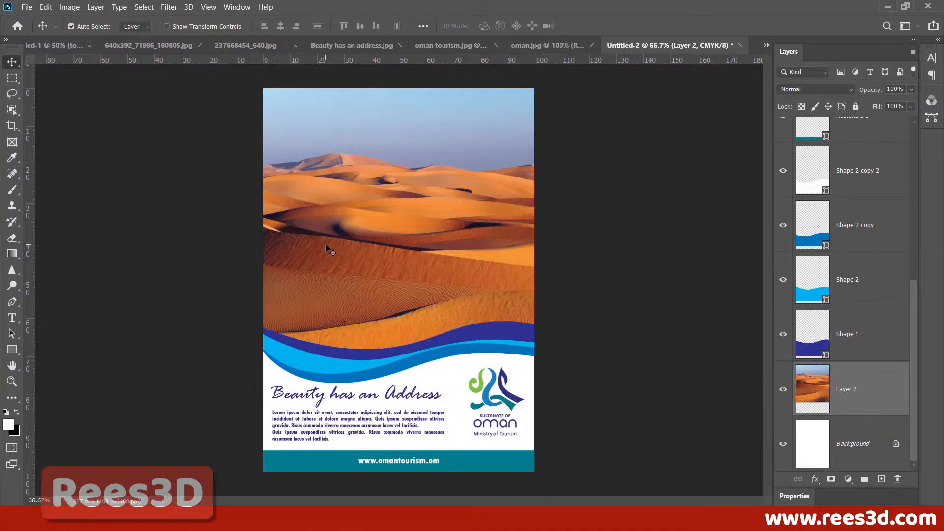
mouse_move(439, 255)
left_mouse_down()
mouse_move(439, 232)
mouse_move(438, 246)
left_mouse_up()
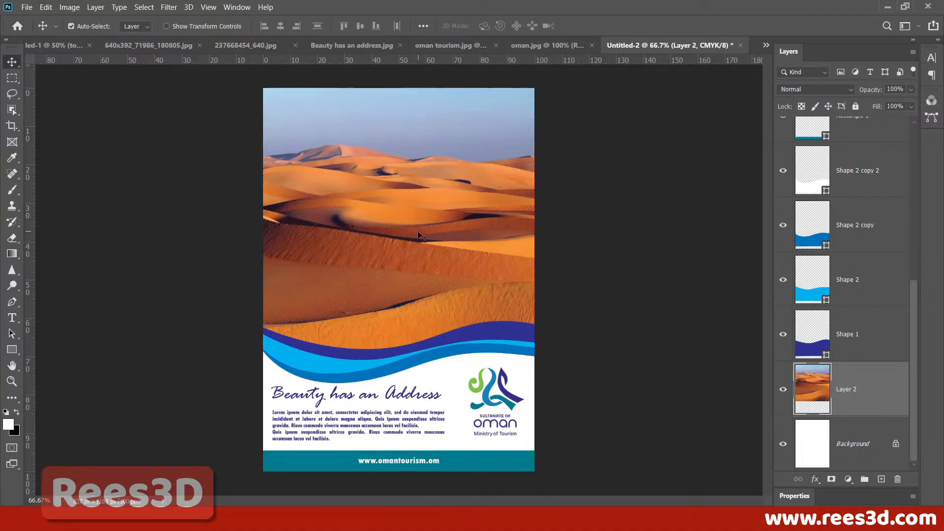
Step: Apply a Gaussian Blur with a radius of 0.5 pixels to the desert photo layer
left_click(169, 8)
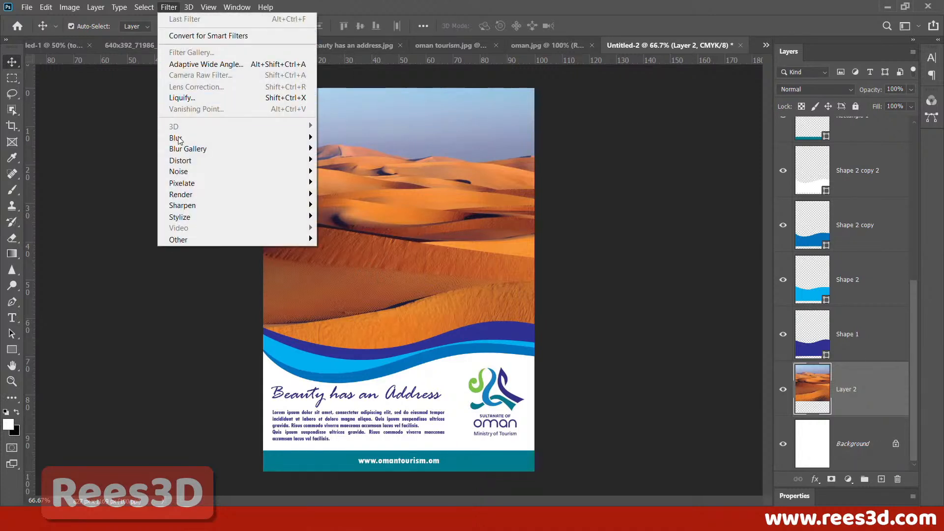
mouse_move(180, 138)
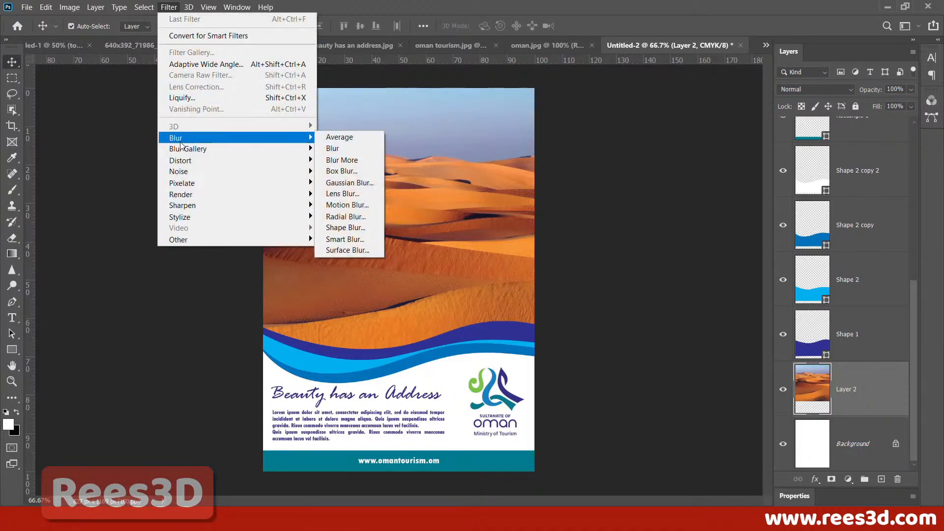
left_click(358, 186)
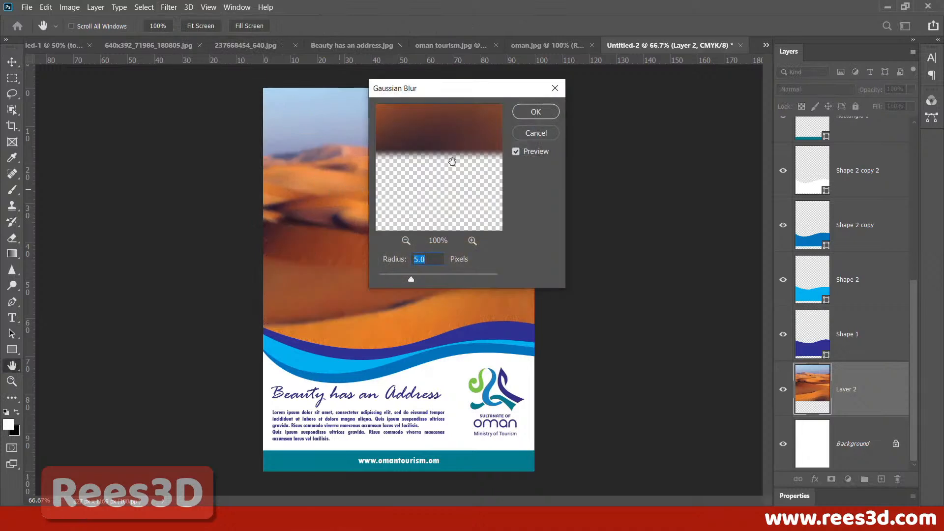
left_click_drag(456, 149, 456, 222)
left_click_drag(410, 280, 410, 281)
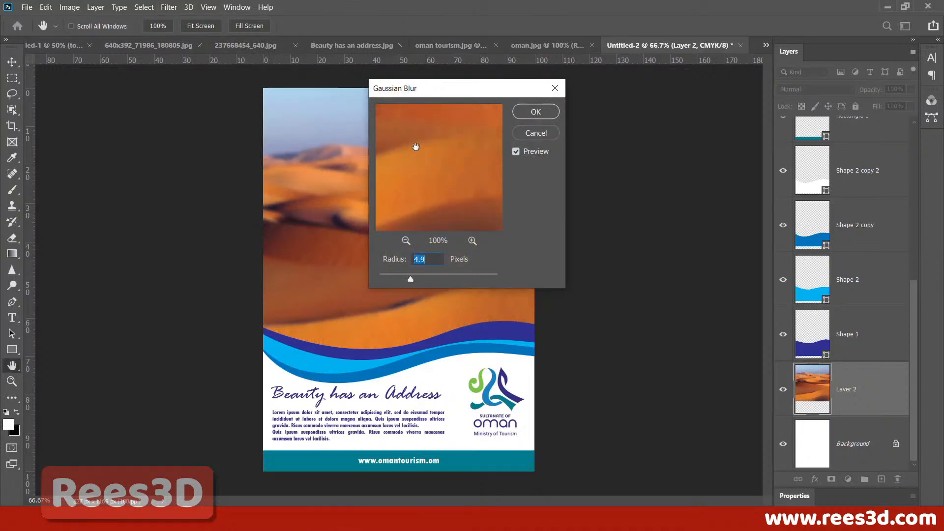
left_click_drag(428, 91, 635, 89)
left_click(723, 151)
left_click(723, 150)
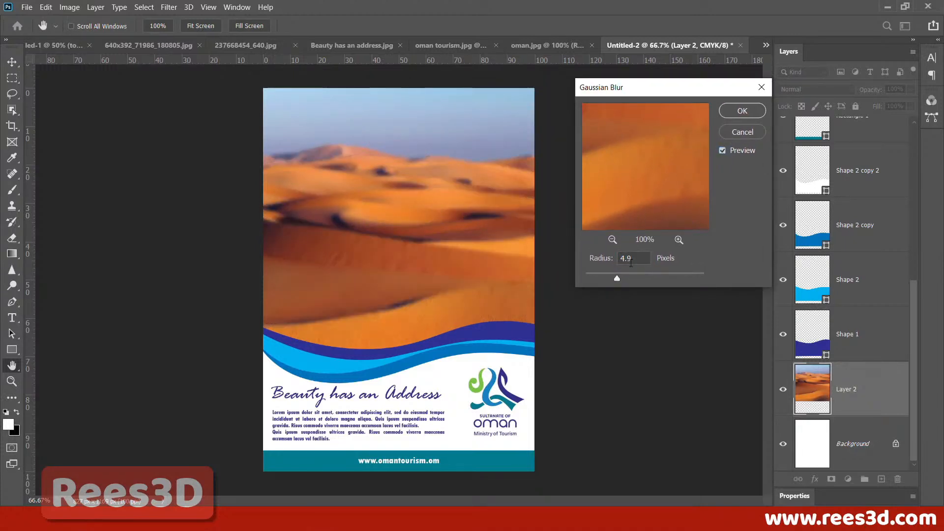
left_click_drag(600, 279, 594, 277)
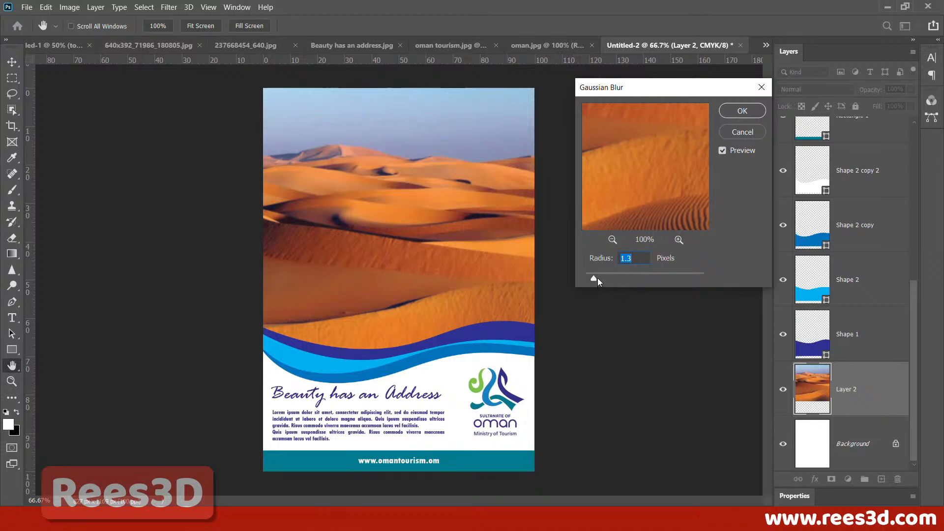
left_click_drag(594, 279, 589, 277)
type("0.5")
key("Return")
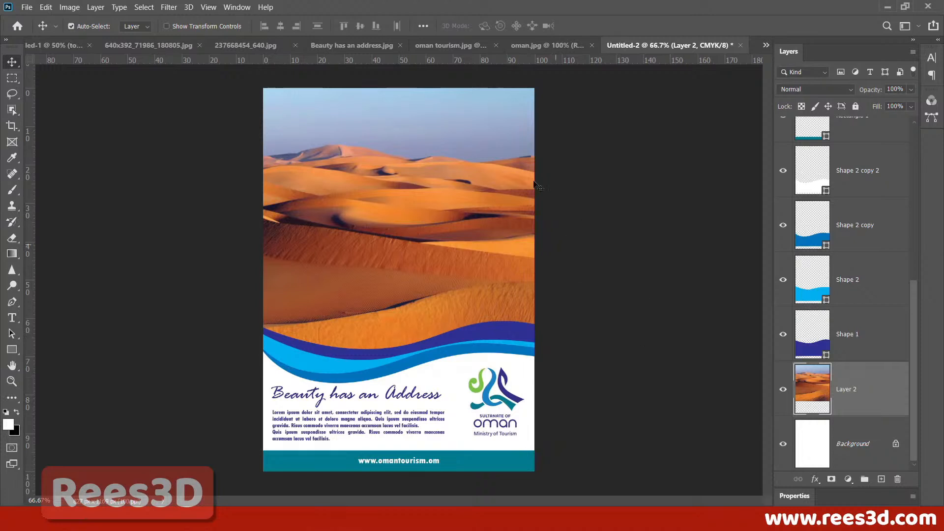
Step: Copy the sinkhole photo from 640x392_71986_180805.jpg and the mosque photo from 237668454_640.jpg into the Untitled-2 poster
left_click(134, 46)
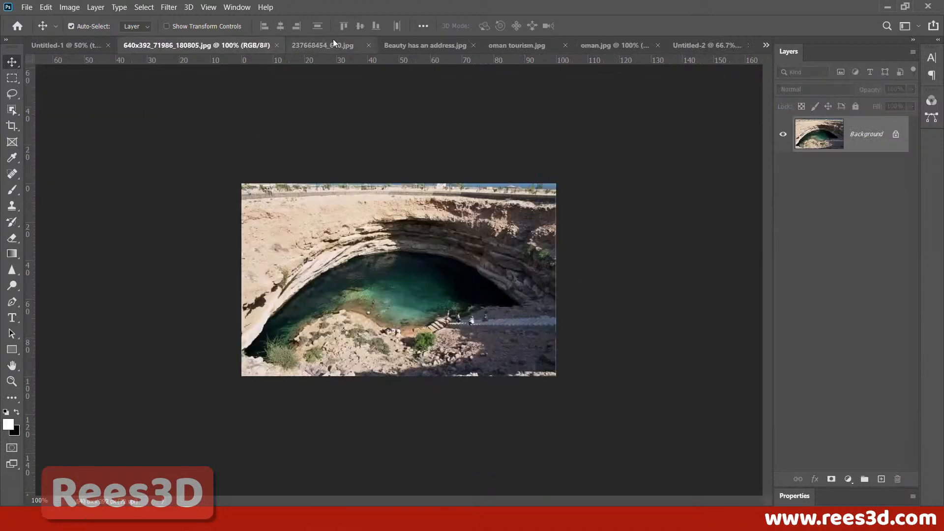
left_click(306, 45)
left_click(204, 46)
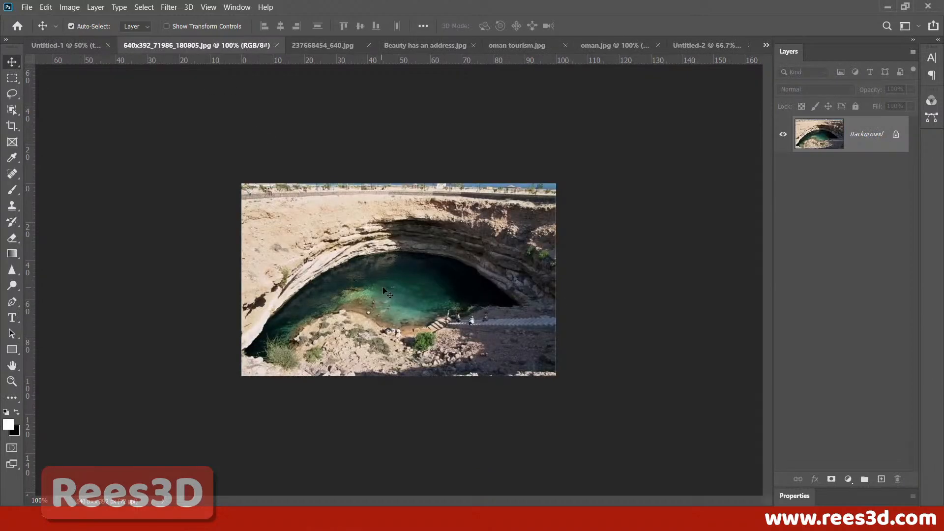
left_click_drag(710, 45, 401, 245)
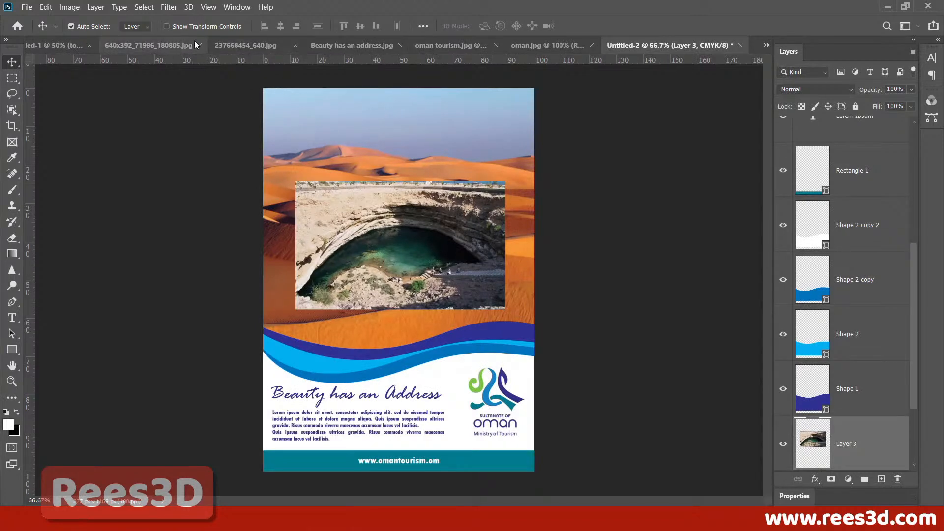
left_click(223, 46)
left_click_drag(415, 300, 394, 202)
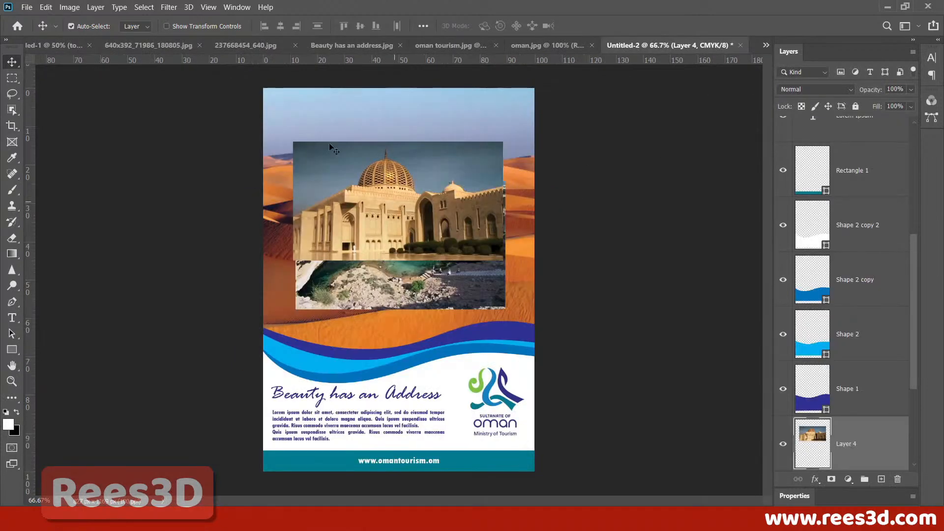
Step: Close Beauty has an address.jpg and copy the camel photo from oman tourism.jpg into the upper area of the Untitled-2 poster
left_click(400, 46)
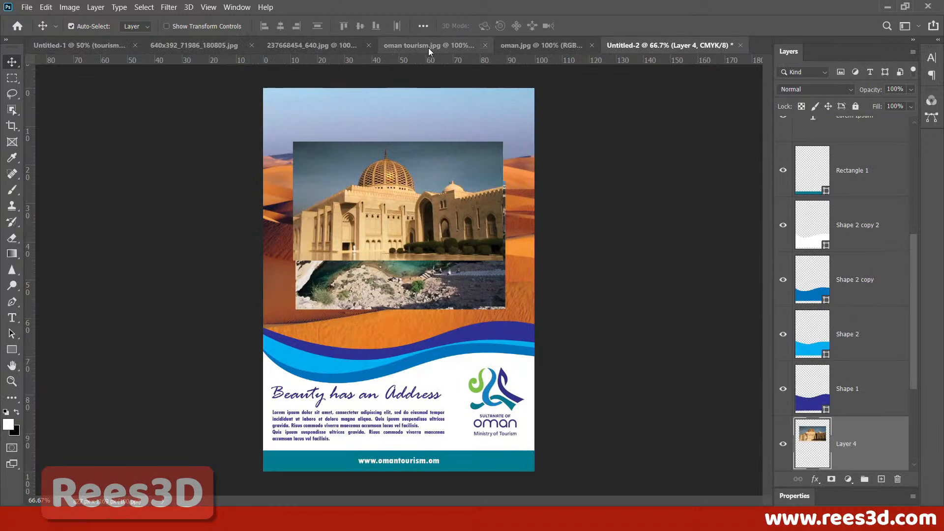
left_click(353, 48)
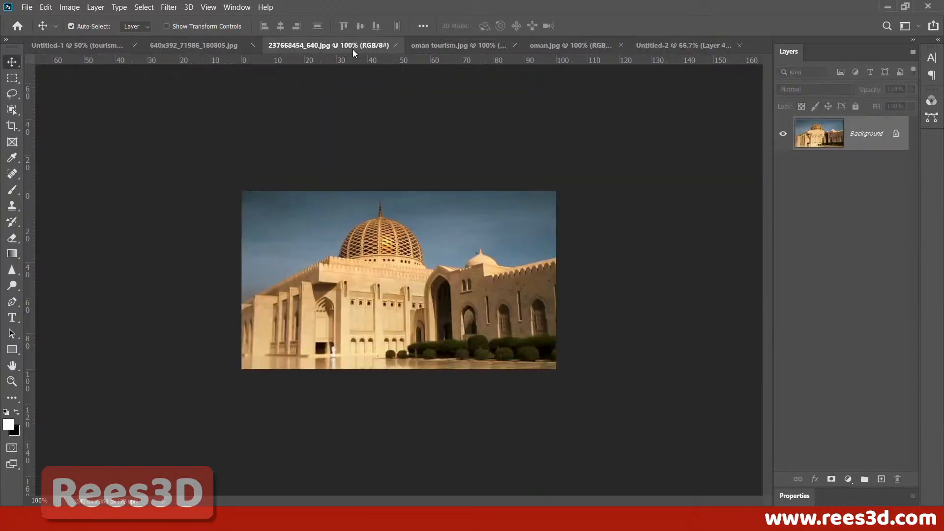
left_click(416, 44)
left_click_drag(684, 31, 397, 190)
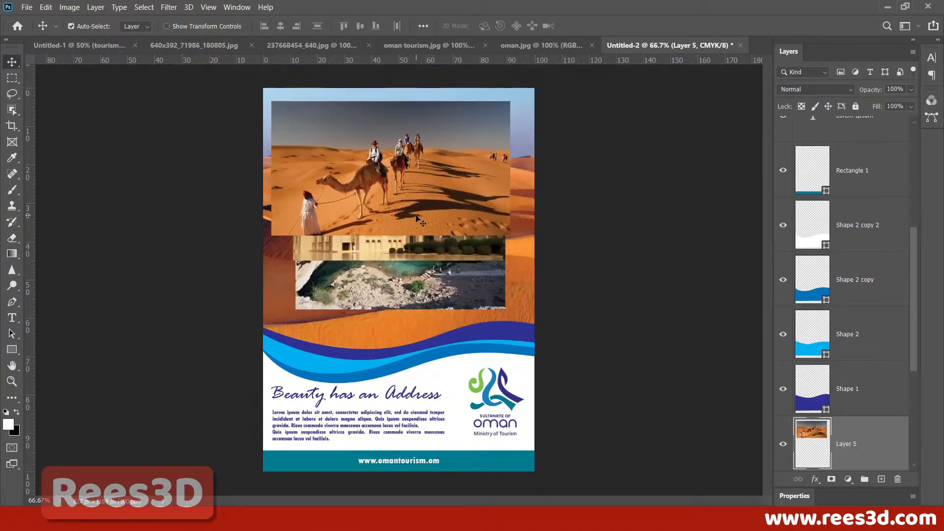
Step: Move the camel photo down to just above the waves and the mosque photo up near the poster's top edge
left_click_drag(389, 170, 396, 249)
left_click_drag(411, 157, 404, 123)
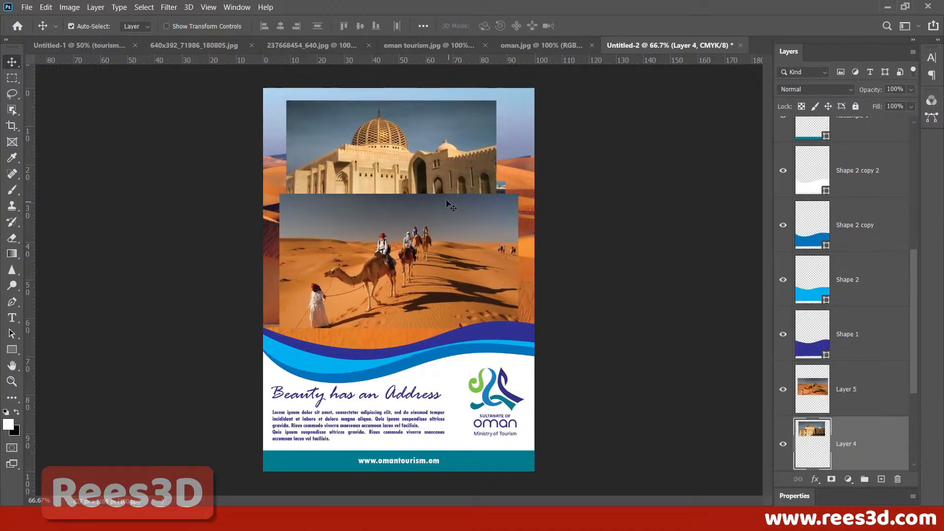
left_click_drag(435, 269, 443, 269)
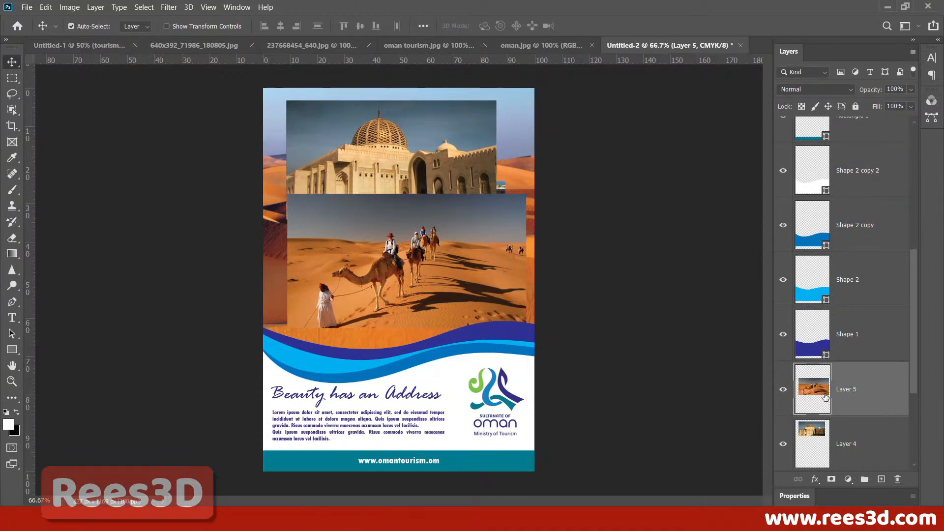
left_click(199, 45)
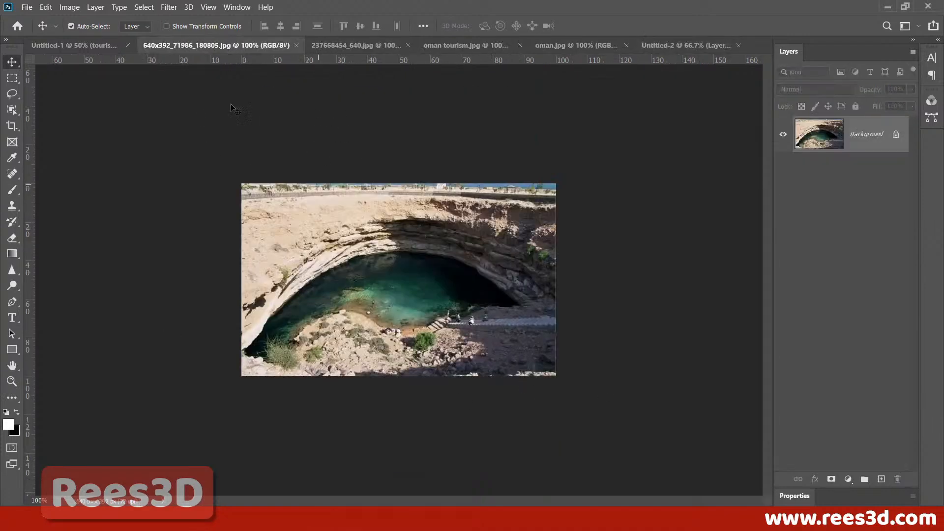
left_click(680, 45)
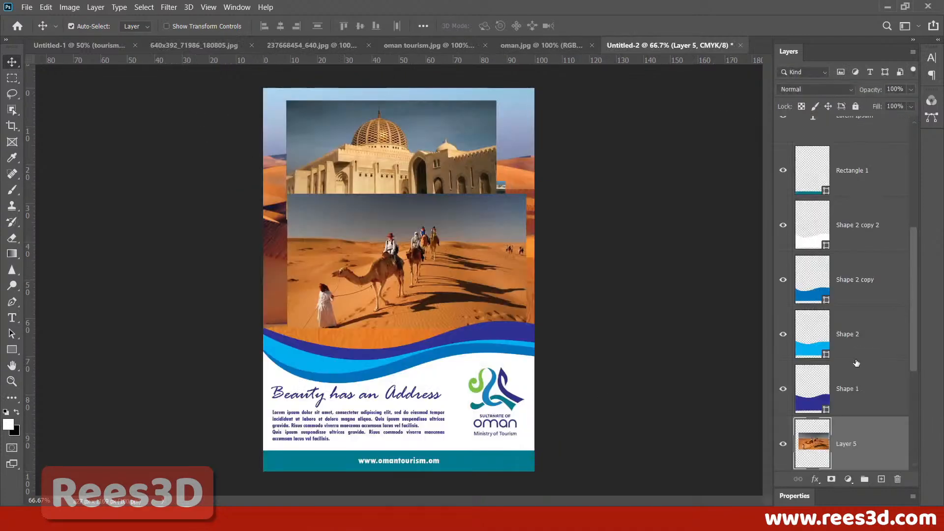
scroll(854, 452, "down", 4)
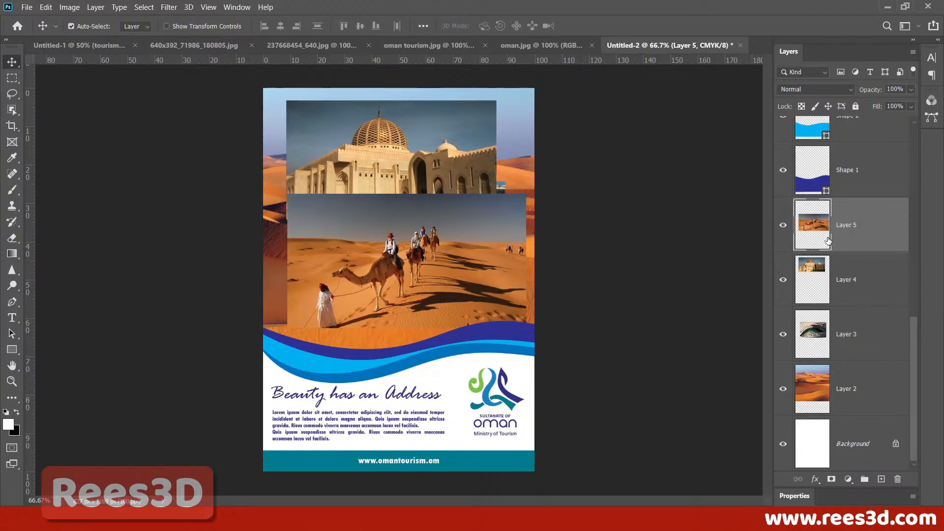
Step: Spread the three photos out, with the mosque centred above, the sinkhole at the lower left and the camels at the lower right
left_click(408, 167)
left_click_drag(393, 250, 379, 215)
left_click(435, 141)
left_click_drag(433, 192, 480, 282)
left_click_drag(317, 283, 285, 309)
left_click_drag(394, 161, 343, 169)
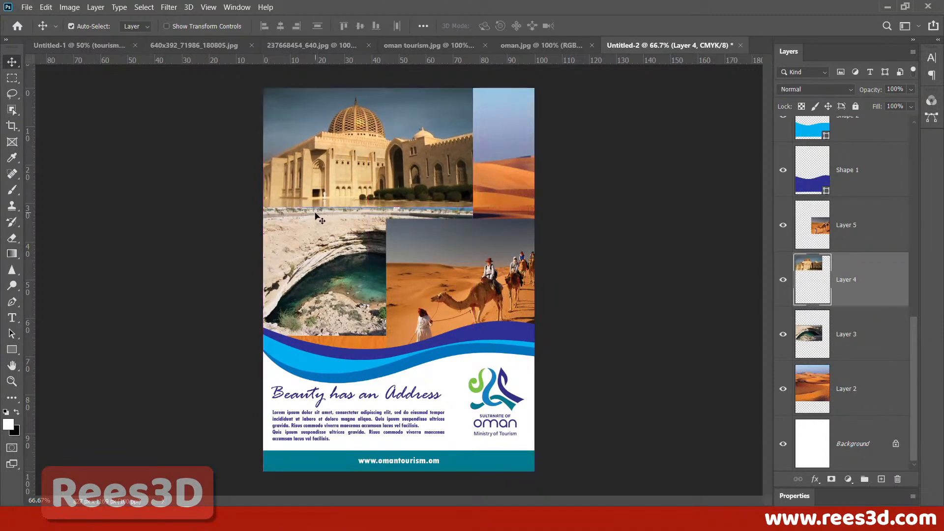
left_click_drag(362, 164, 382, 182)
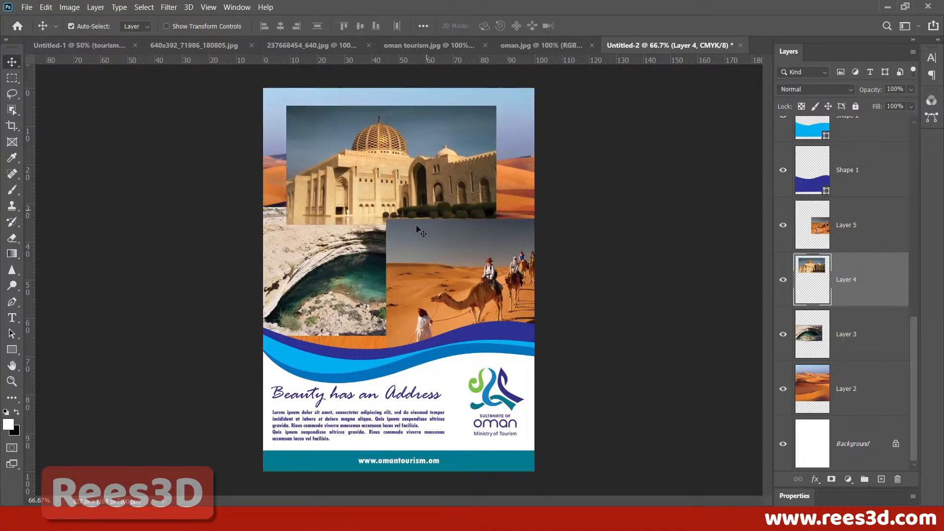
Step: Scale the photos on Layers 3, 4 and 5 together to about three quarters of their size and move them up the poster
left_click(856, 242, "shift")
left_click(855, 331, "shift")
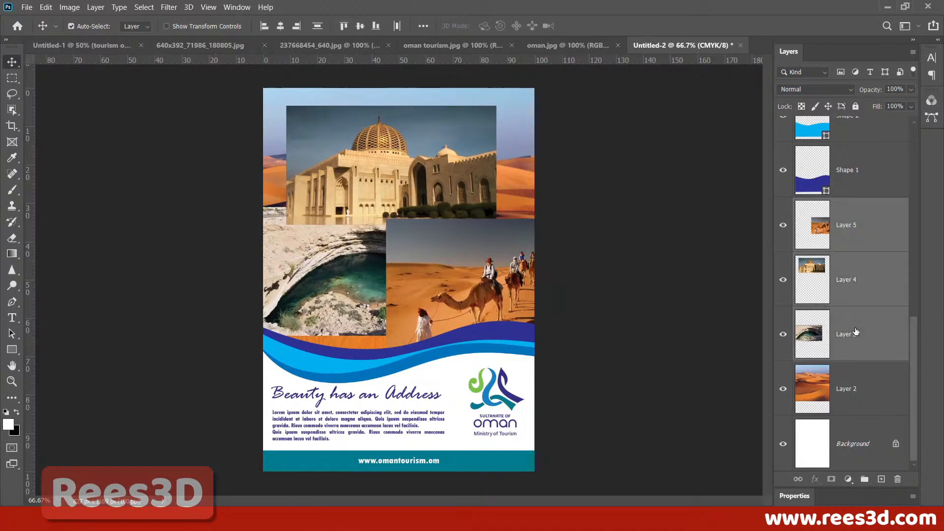
key("ctrl+t")
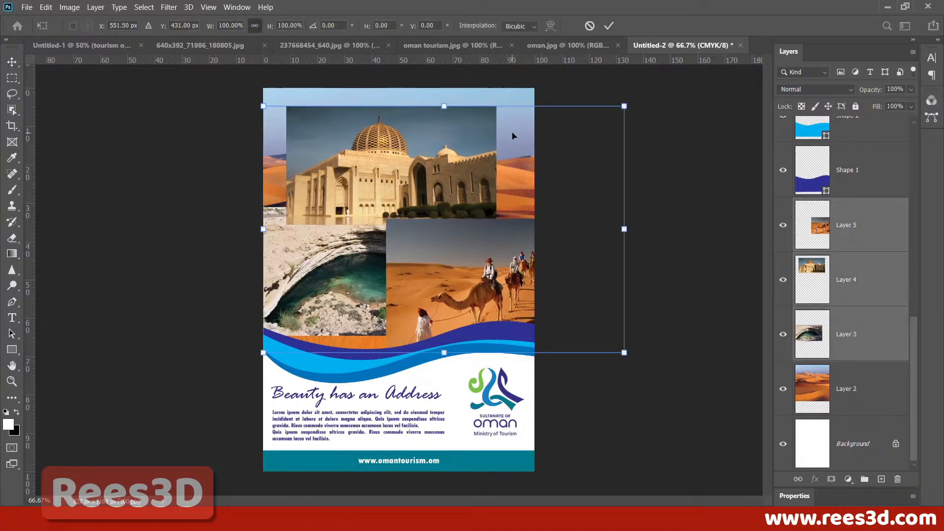
left_click_drag(625, 106, 569, 189)
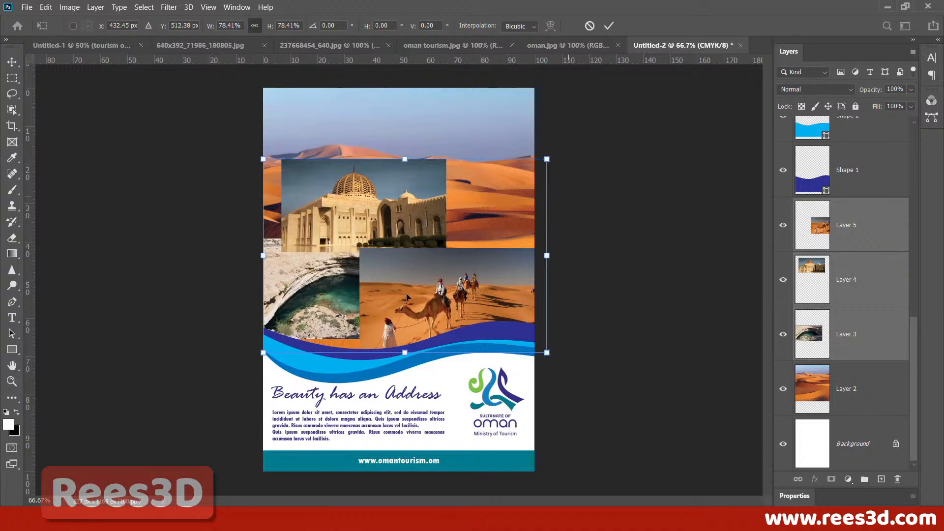
left_click_drag(417, 300, 433, 240)
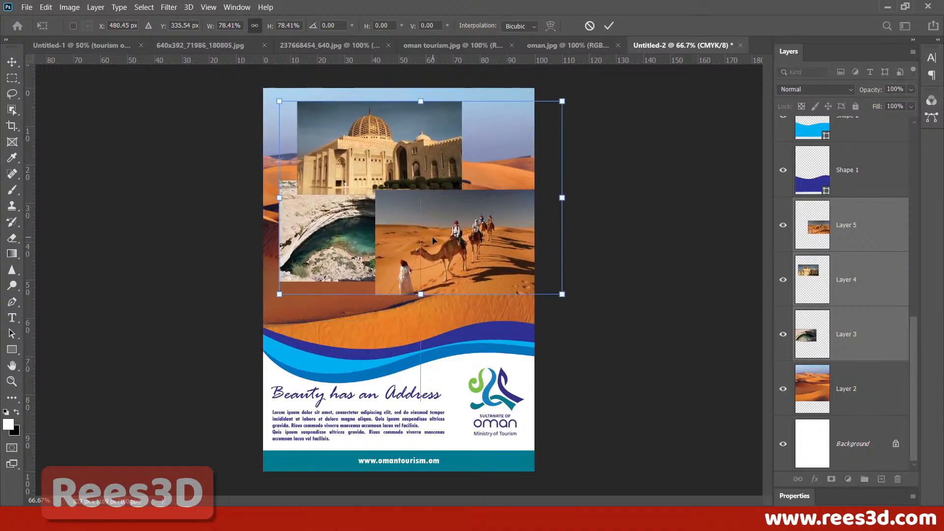
left_click_drag(564, 102, 552, 108)
key("Return")
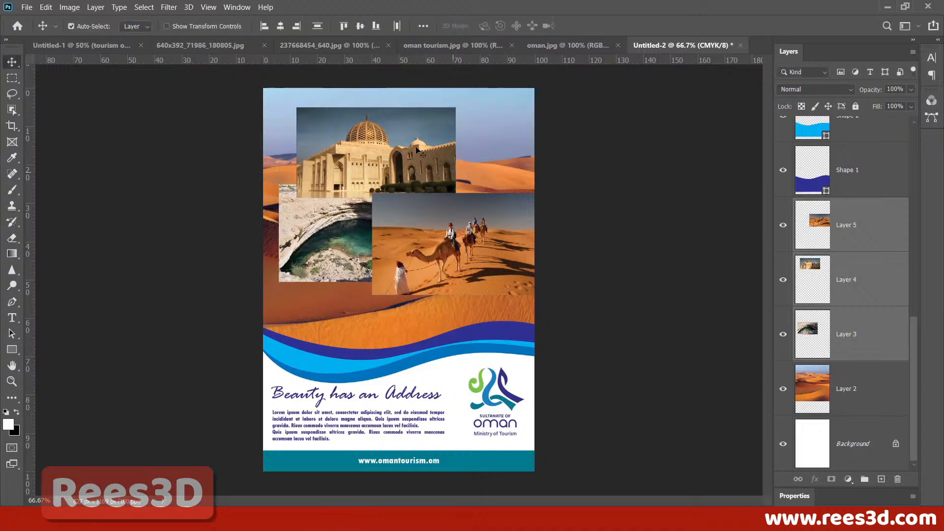
Step: Rearrange the photos so the camels sit at the upper left and the mosque at the lower right, overlapping the sinkhole between them
left_click_drag(384, 152, 398, 164)
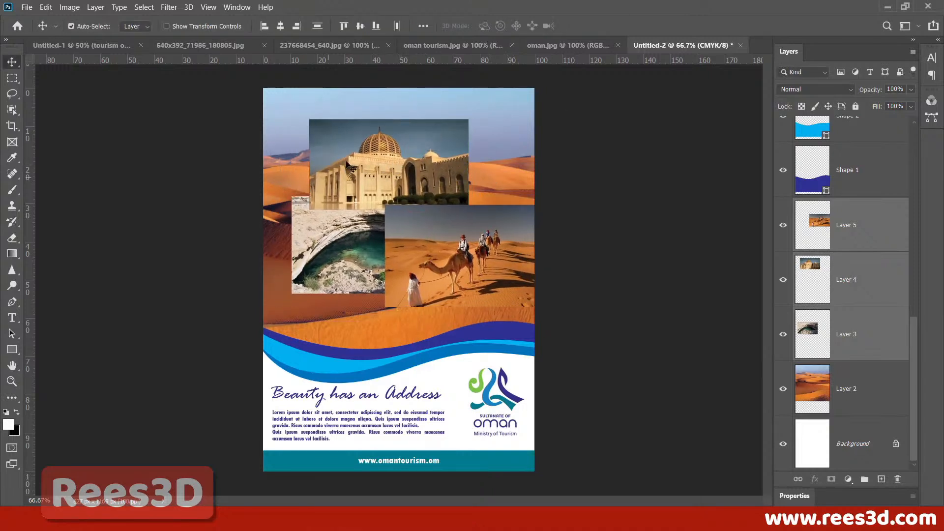
left_click(817, 286)
left_click_drag(414, 150, 421, 138)
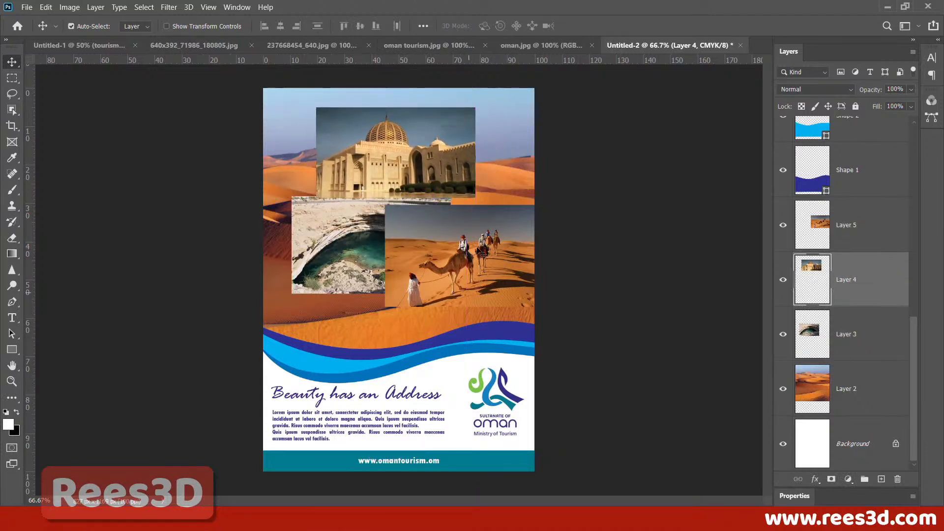
left_click_drag(427, 173, 427, 300)
left_click_drag(487, 228, 387, 125)
left_click_drag(404, 289, 439, 284)
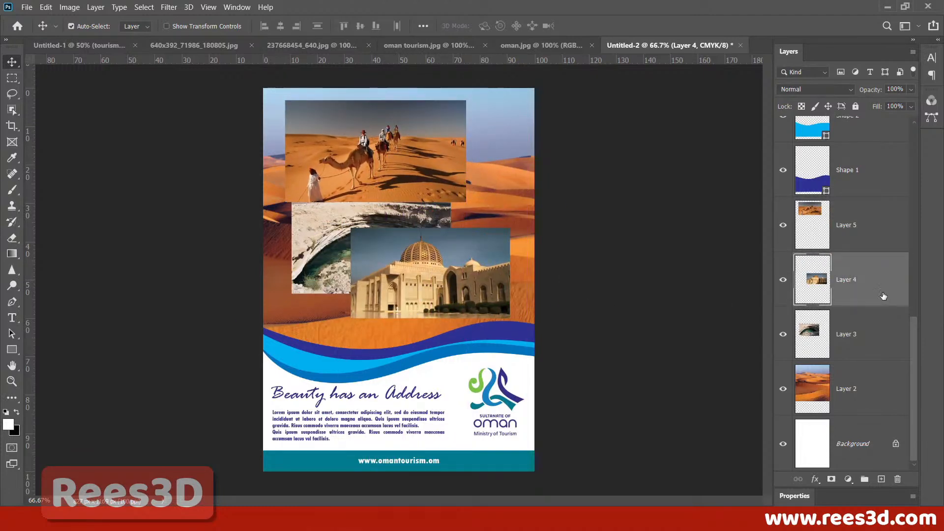
Step: Load the mosque photo's outline as a selection, move it onto the camel photo's lower-left corner and invert the selection
left_click(819, 286, "ctrl")
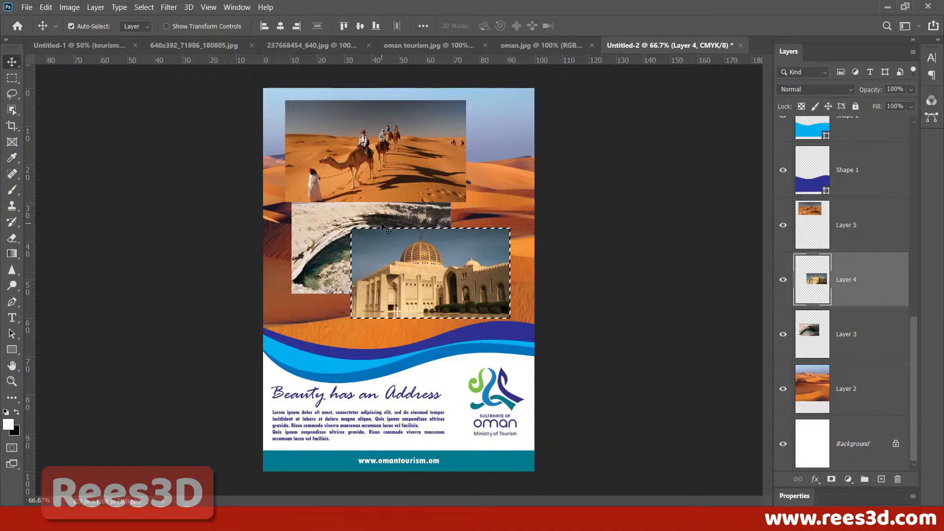
left_click(12, 80)
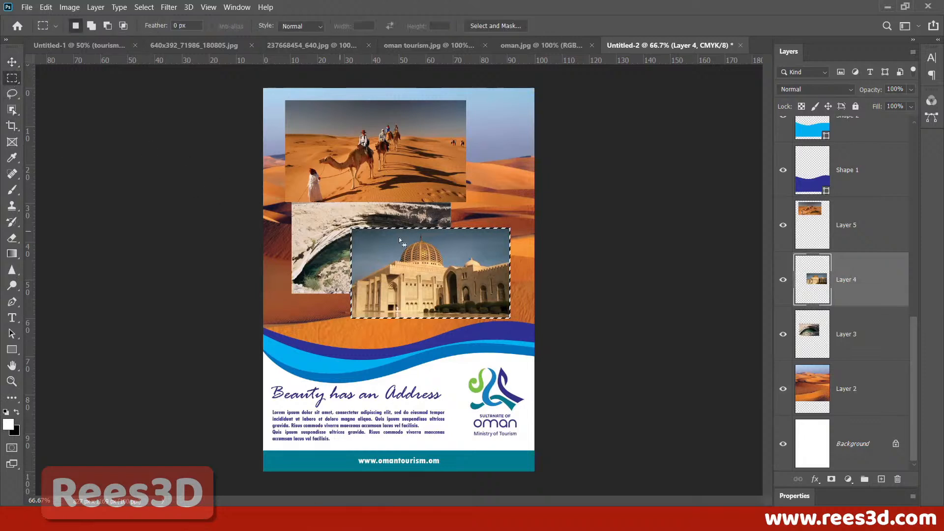
left_click_drag(434, 275, 371, 170)
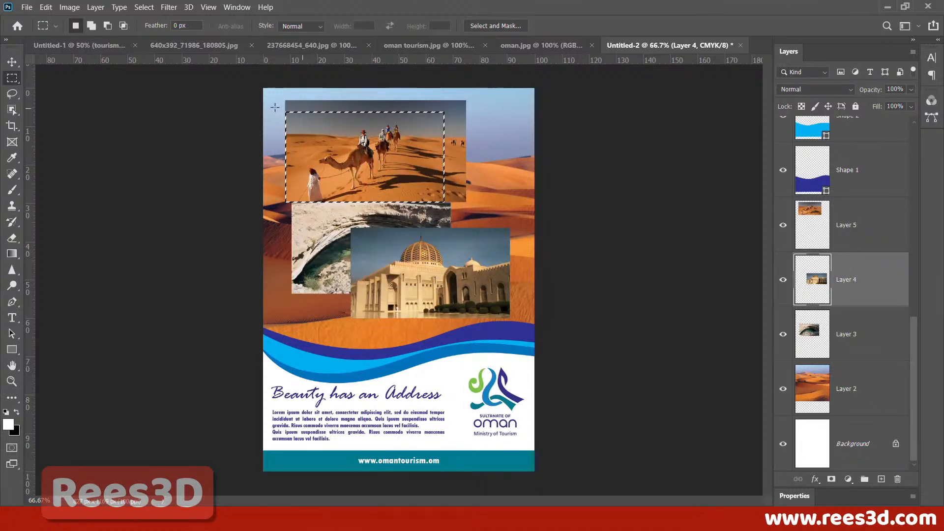
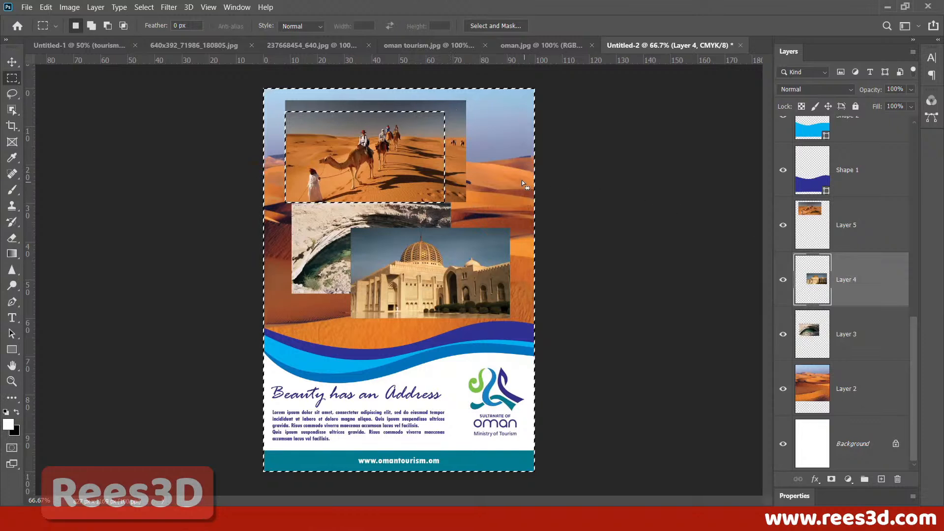
left_click(848, 227)
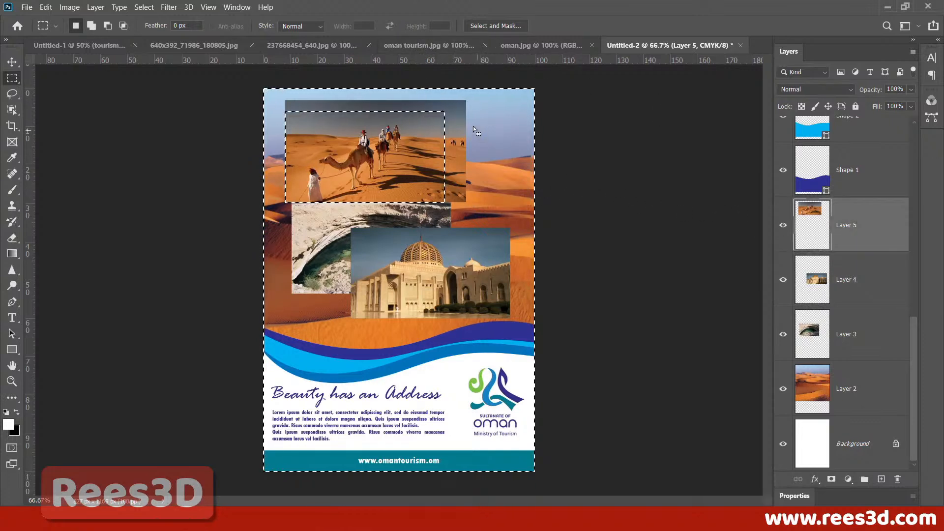
left_click(844, 278)
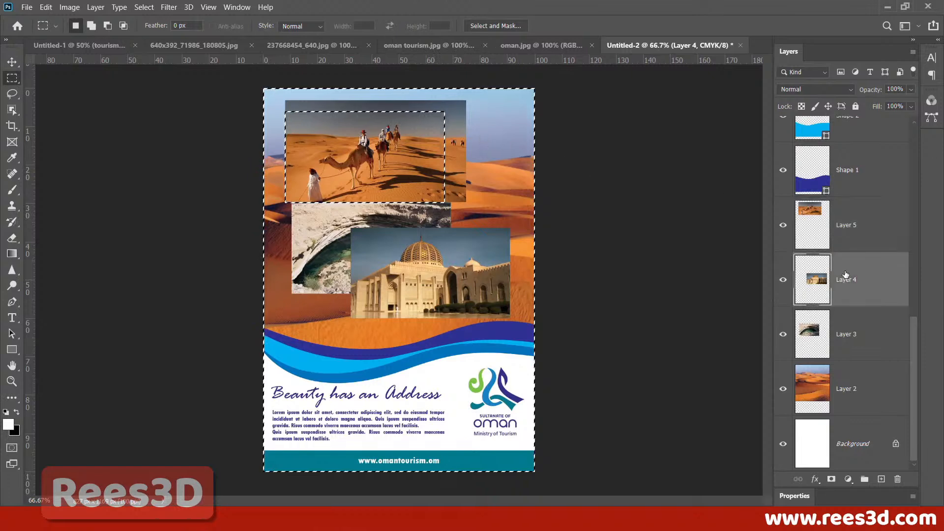
key("Delete")
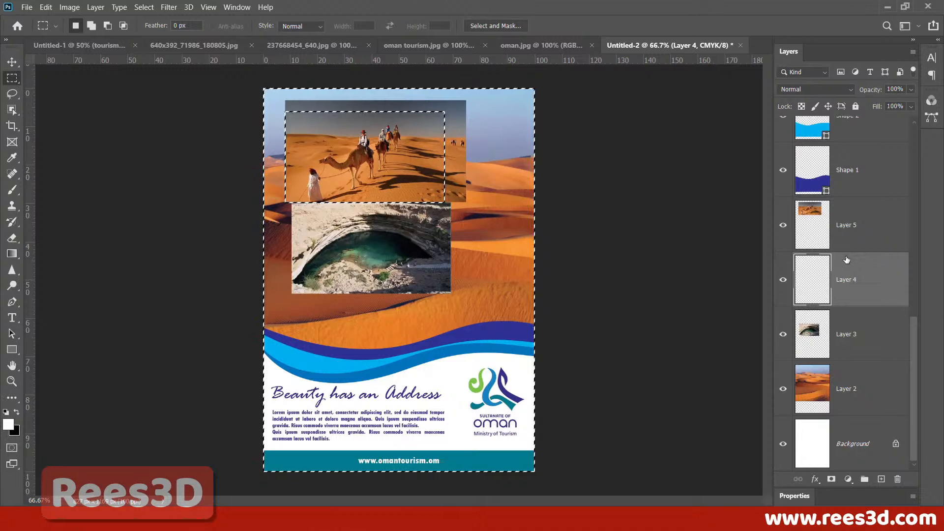
key("ctrl+z")
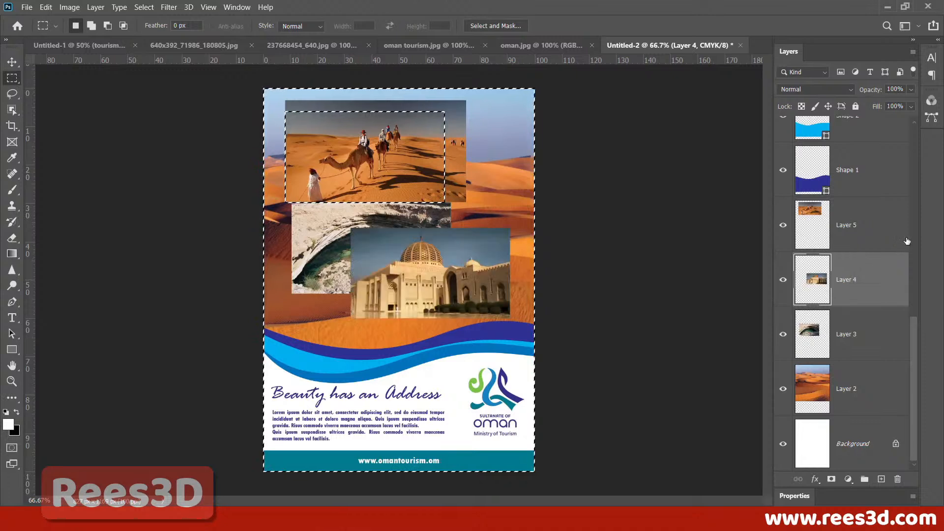
Step: Delete the parts of the camel photo on Layer 5 that lie outside the mosque-sized outline
left_click(847, 230)
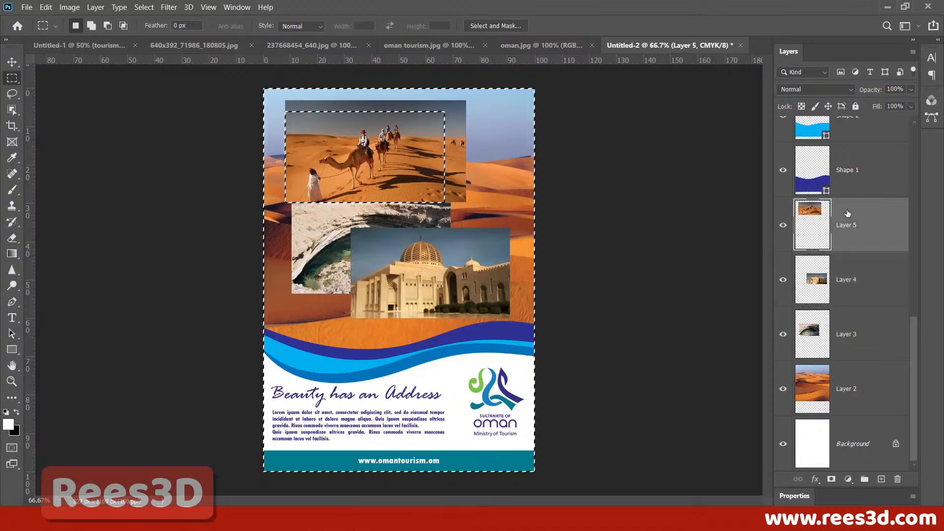
key("Delete")
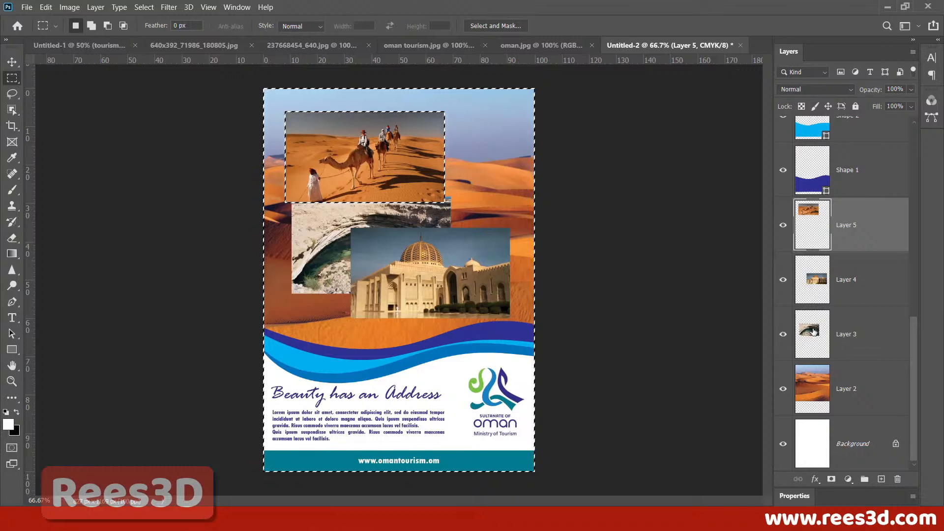
Step: Trim the sinkhole photo on Layer 3 with the same mosque-sized outline and clear the selection
left_click_drag(463, 202, 464, 268)
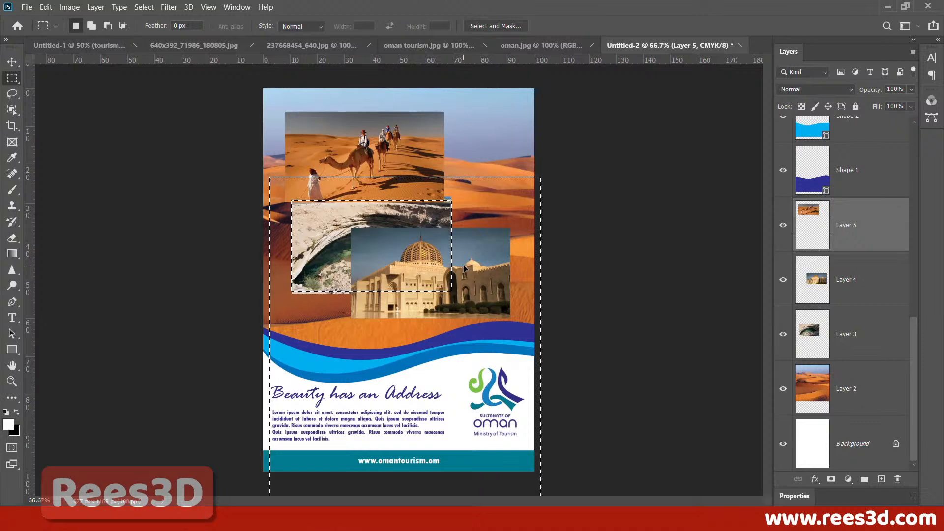
key("Delete")
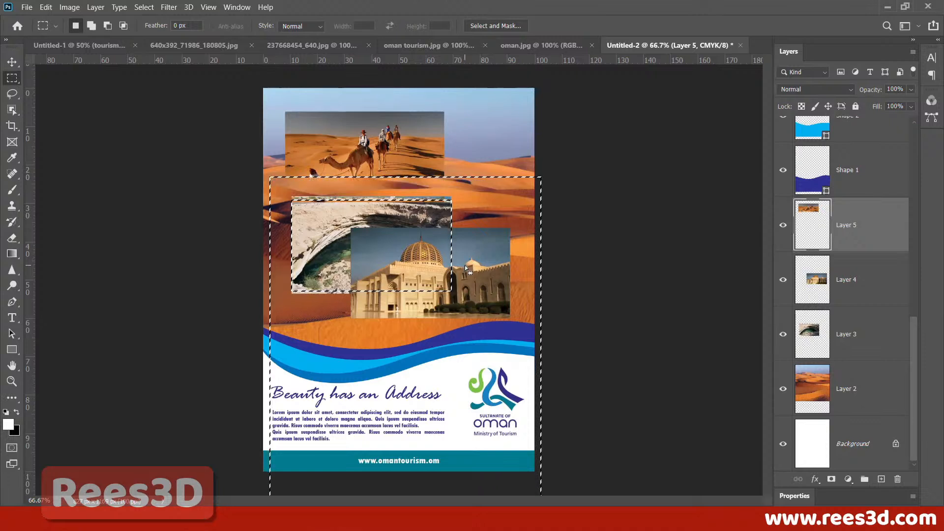
key("ctrl+z")
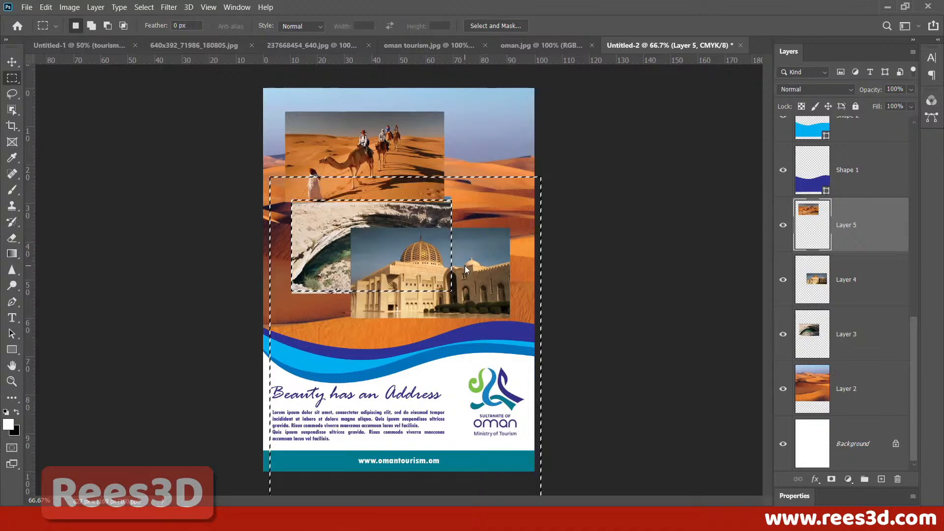
left_click(853, 334)
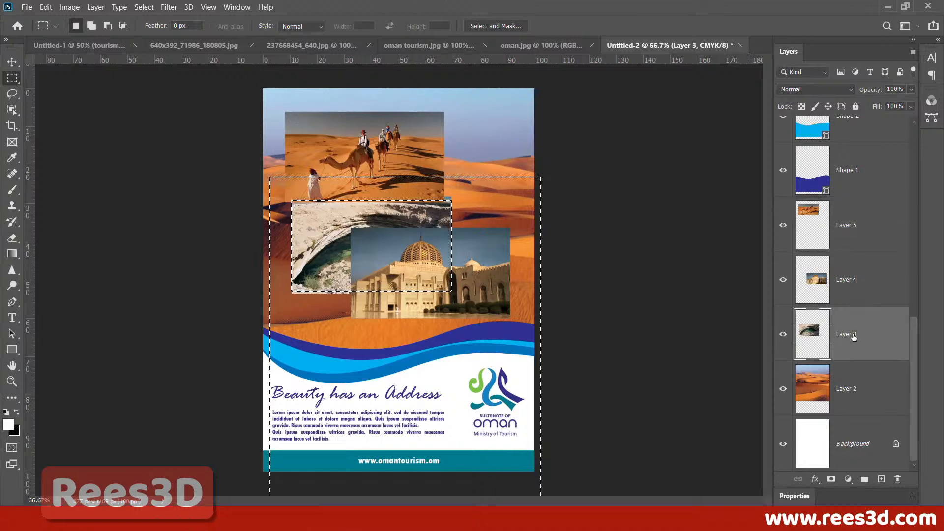
key("ctrl+d")
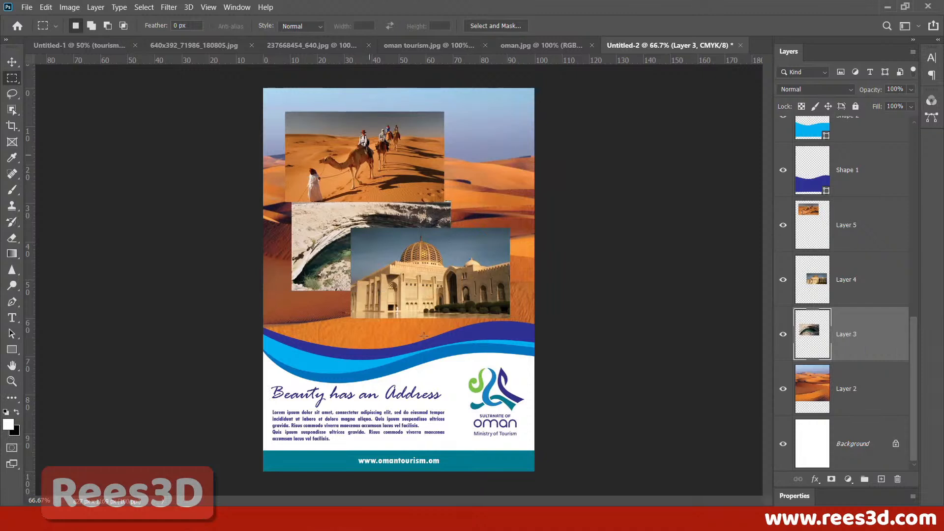
Step: Spread the photos apart, moving the camels right and the sinkhole down and to the left beside the mosque
left_click(12, 62)
left_click_drag(346, 155, 390, 161)
left_click_drag(320, 268, 306, 287)
left_click_drag(447, 290, 426, 263)
left_click_drag(416, 213, 429, 233)
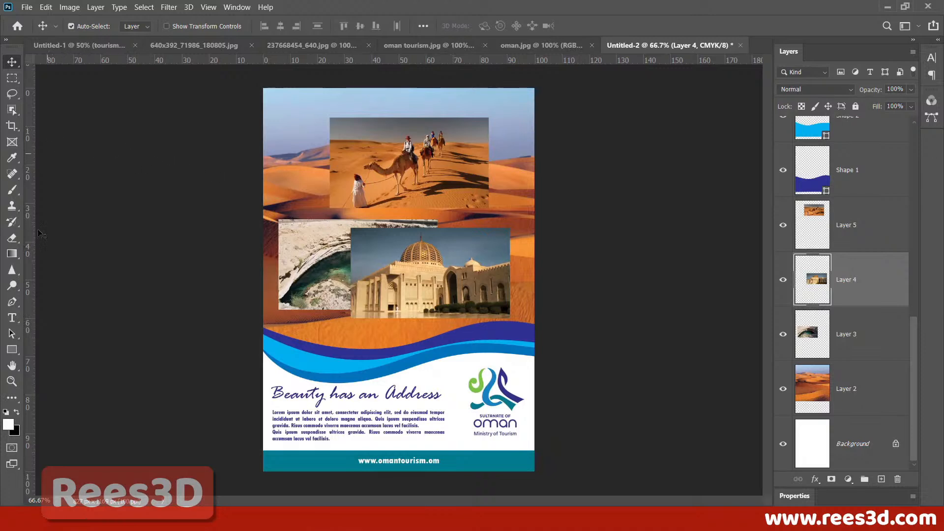
Step: Draw a white rectangle about 538 × 357 px around the mosque photo and place it directly below Layer 4
left_click(13, 350)
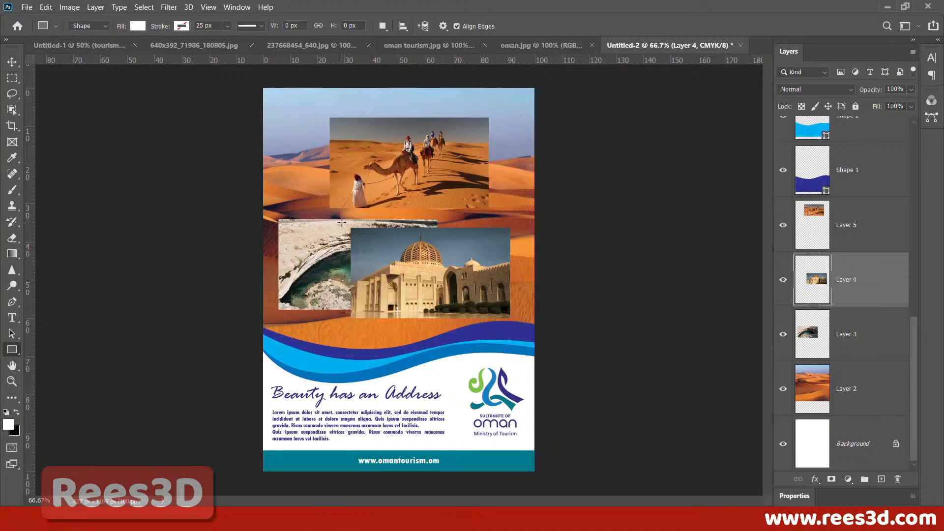
left_click_drag(343, 222, 518, 336)
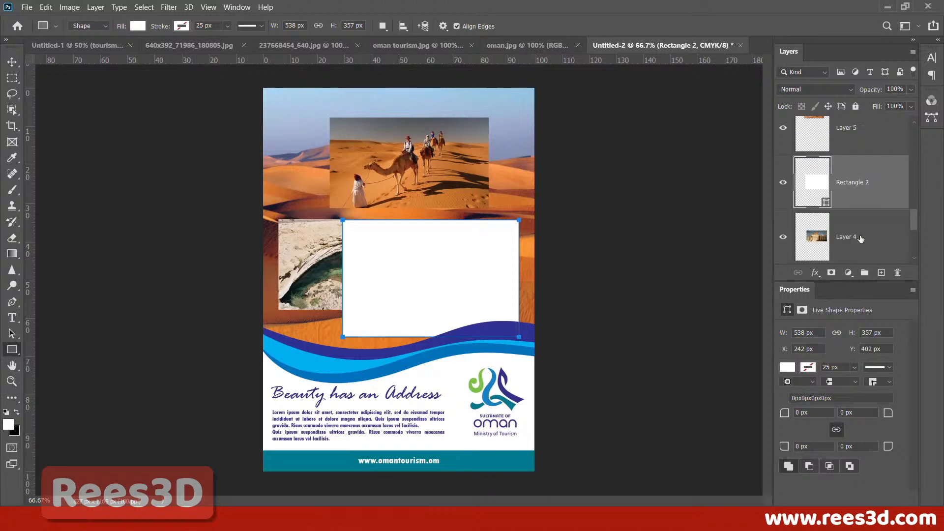
scroll(857, 240, "down", 2)
left_click_drag(856, 143, 856, 213)
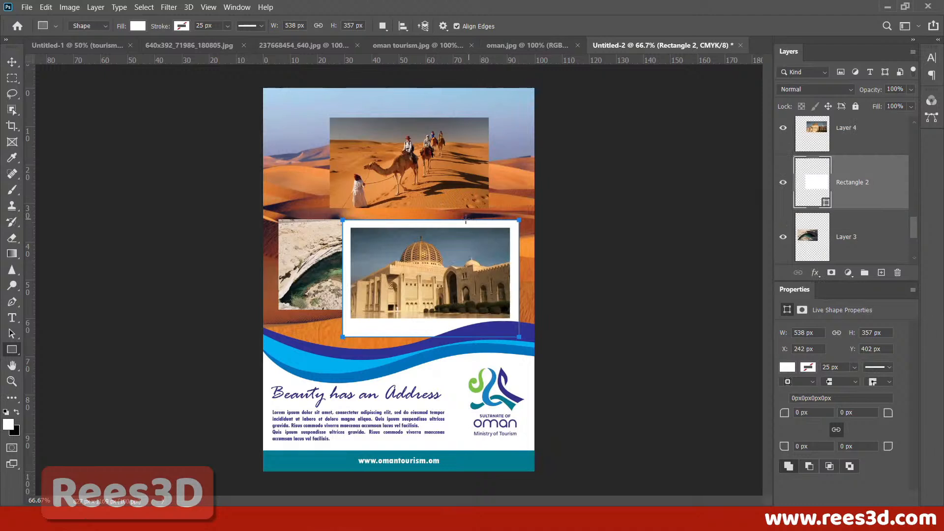
Step: Nudge the white rectangle 2 px left and enlarge it slightly to about 541 × 359 px around the mosque photo
left_click(12, 61)
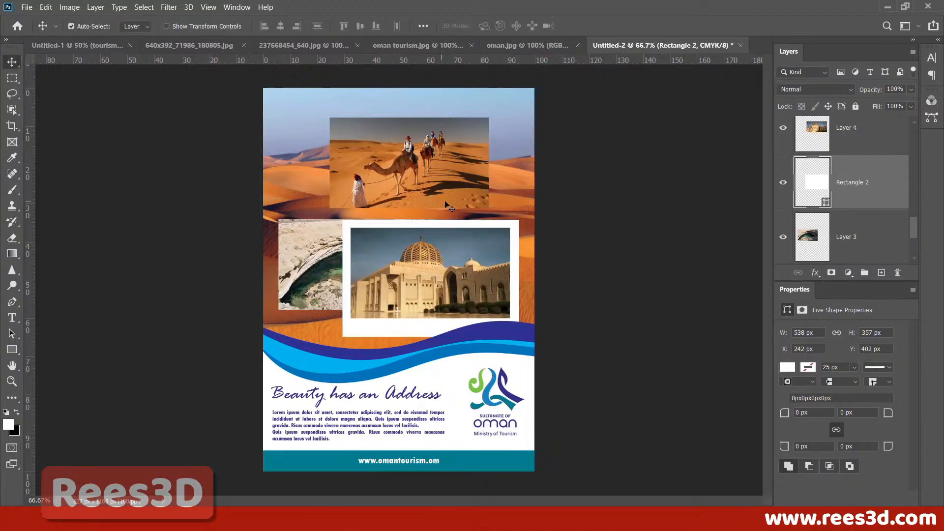
key("Left")
key("Left")
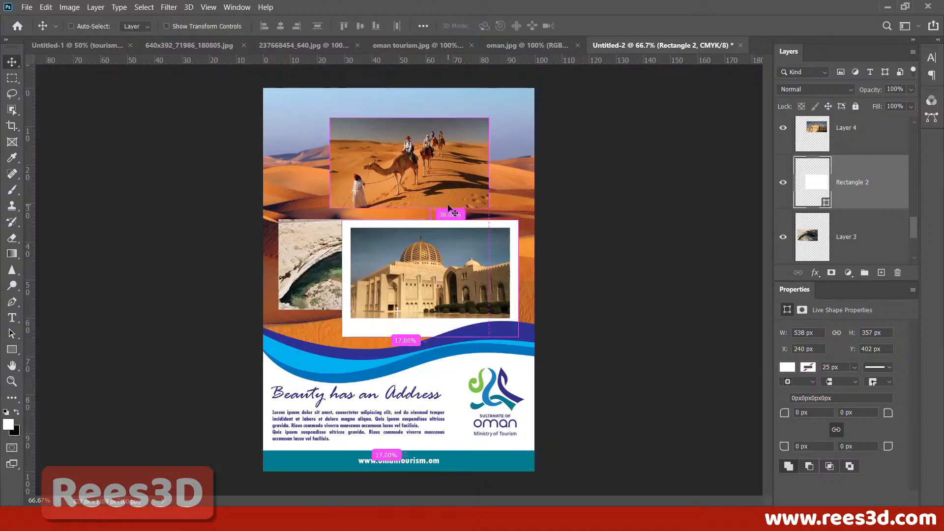
key("ctrl+t")
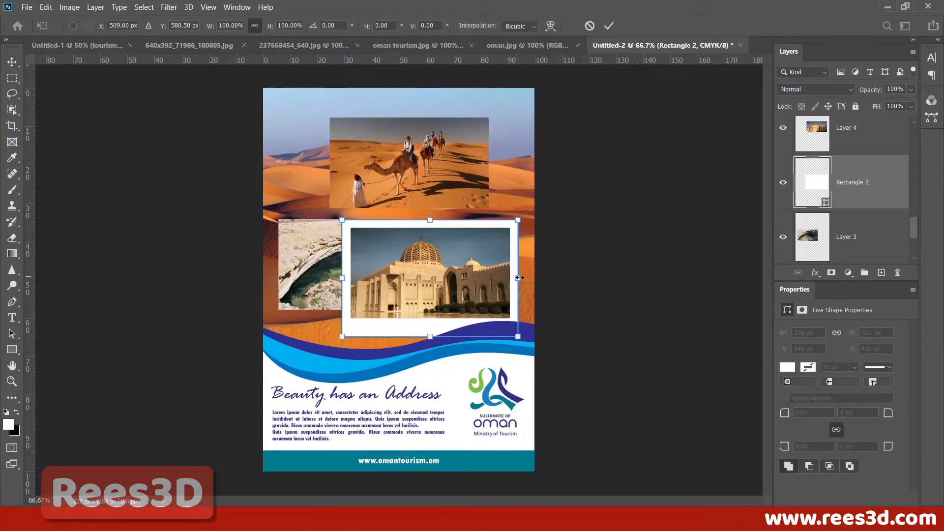
left_click_drag(520, 277, 520, 278)
left_click(609, 26)
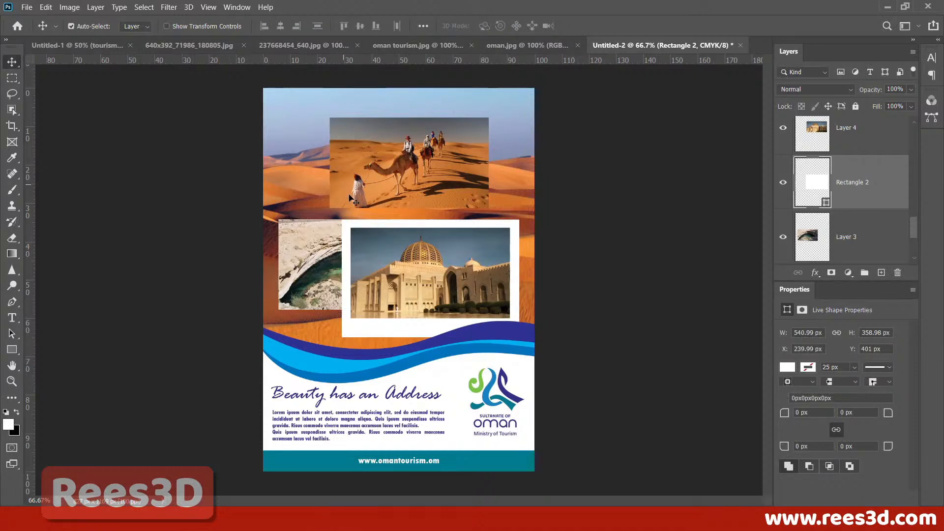
Step: Duplicate the white Rectangle 2 and place the copy directly below the sinkhole photo on Layer 3
left_click_drag(855, 209, 882, 272)
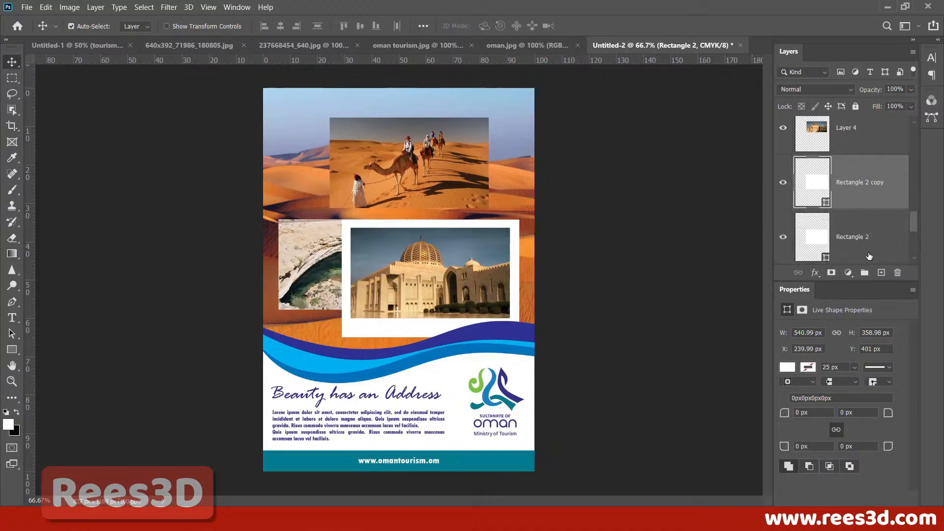
left_click_drag(844, 178, 848, 204)
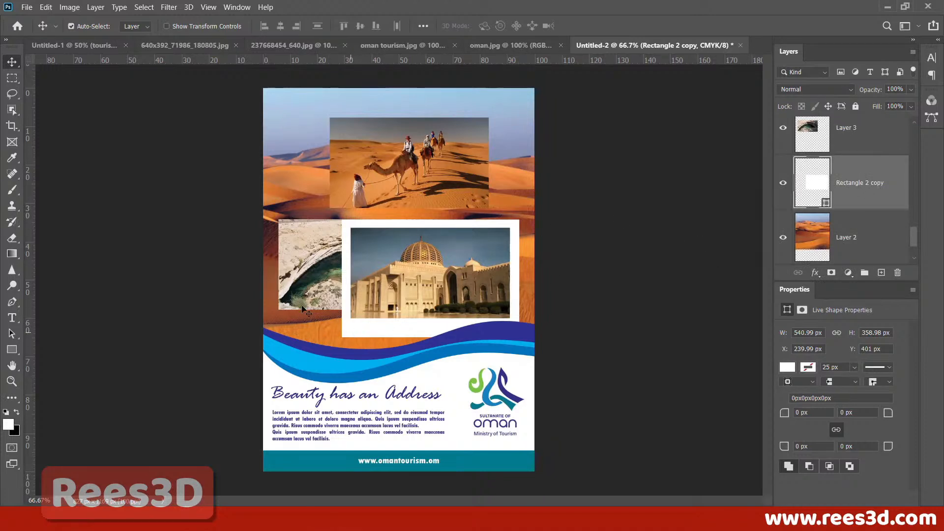
left_click_drag(357, 335, 288, 316)
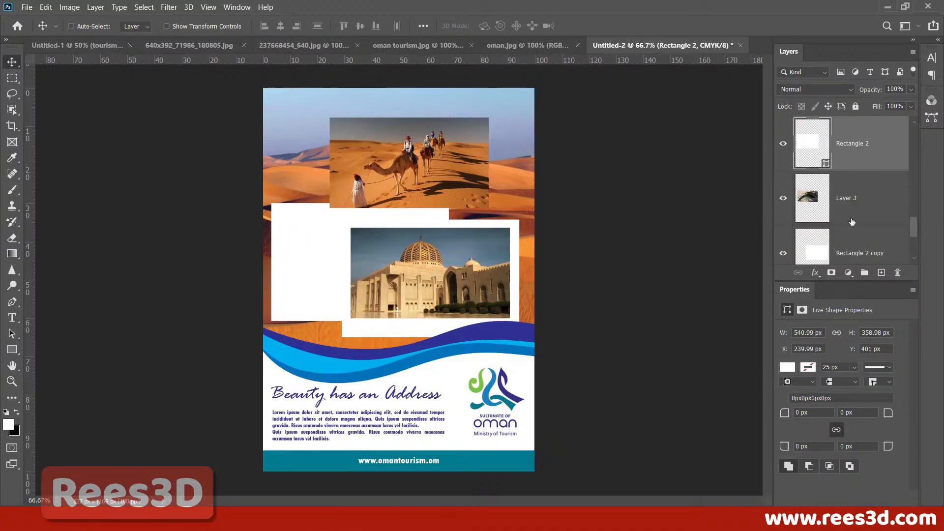
key("ctrl+z")
left_click(864, 245)
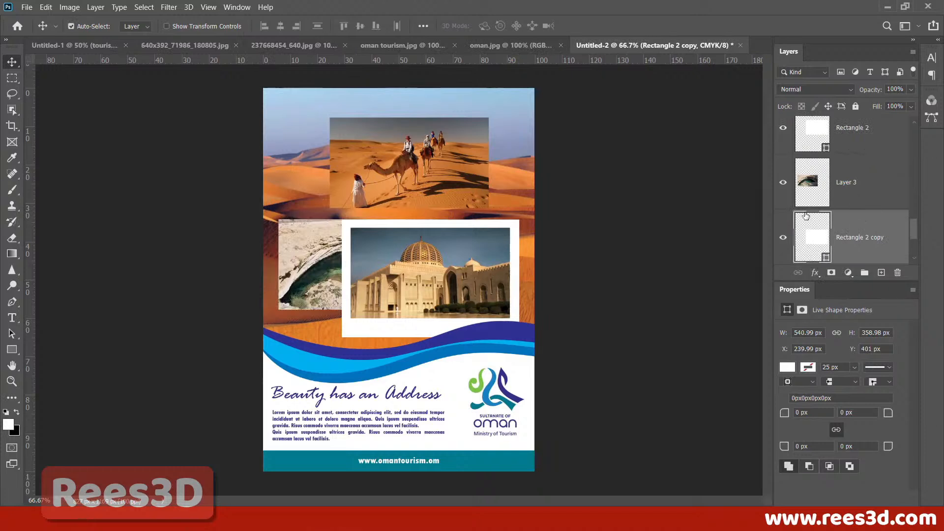
Step: Hide Rectangle 2 and position the rectangle copy behind the sinkhole photo as a white frame
double_click(800, 290)
left_click(784, 226)
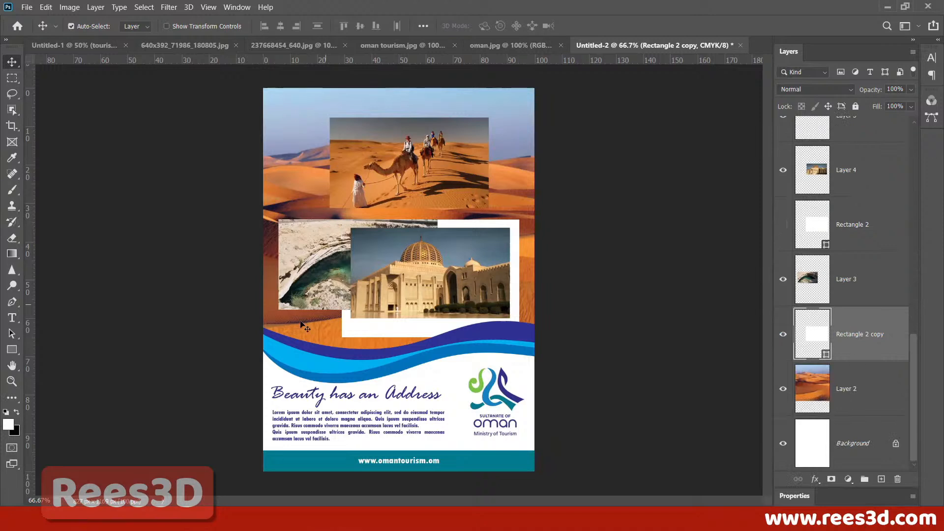
left_click_drag(345, 332, 270, 324)
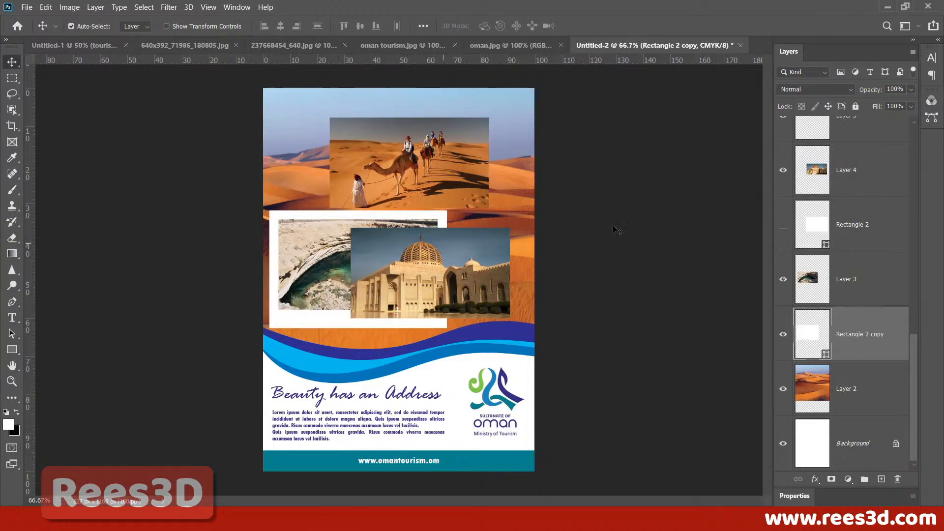
Step: Duplicate the sinkhole photo's white frame and place the new copy directly below the camel photo on Layer 5
left_click_drag(844, 343, 880, 478)
left_click_drag(860, 335, 846, 231)
left_click_drag(846, 231, 847, 232)
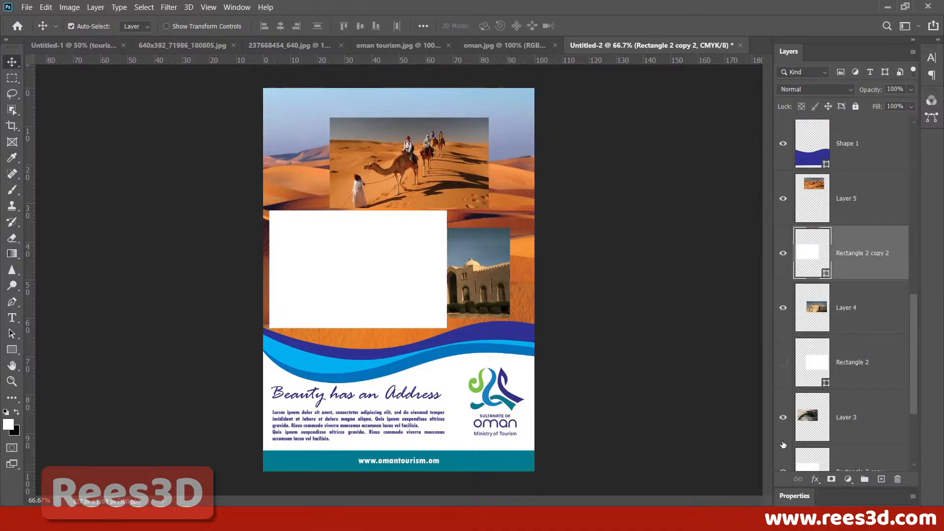
Step: Fit the new white frame around the camel photo and show the mosque and sinkhole frames again
scroll(784, 437, "down", 1)
left_click(783, 417)
left_click_drag(395, 248, 442, 149)
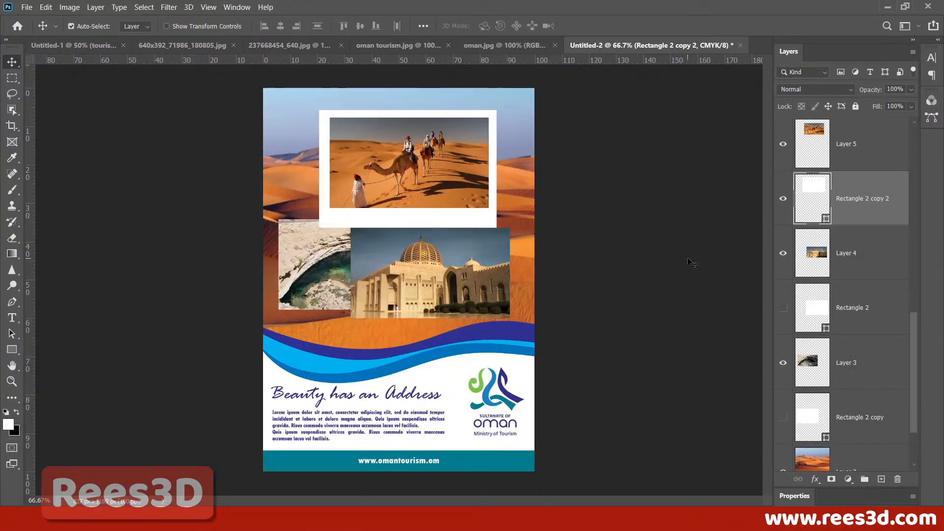
key("Right")
key("Right")
left_click(781, 308)
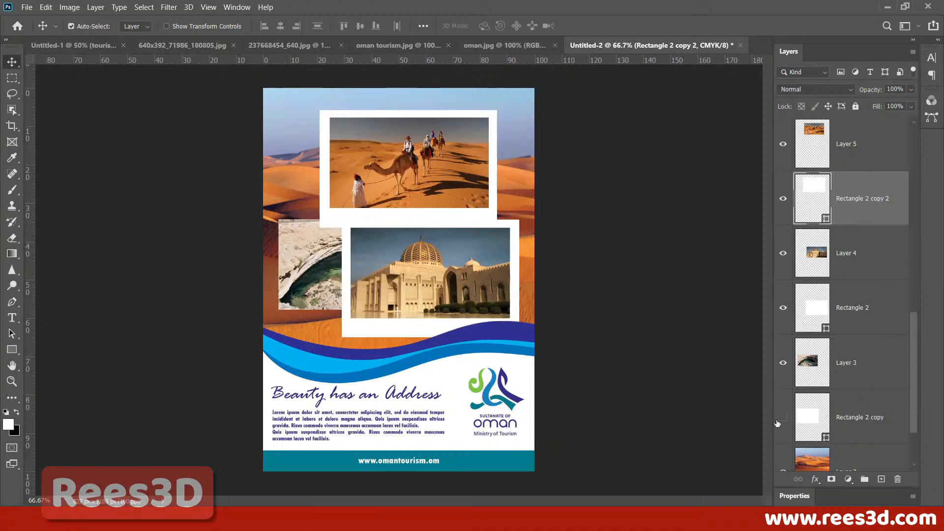
left_click(780, 426)
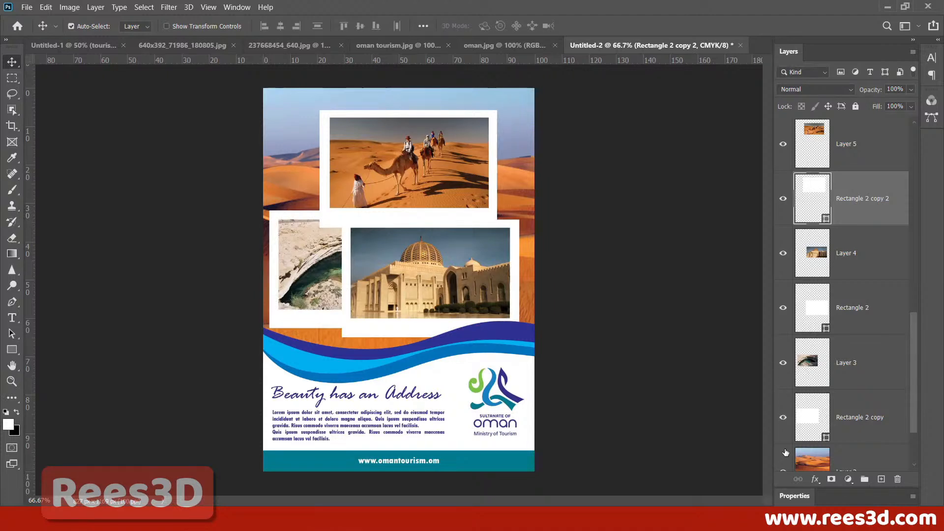
Step: Link Layer 5 with Rectangle 2 copy 2 and move the framed camel photo to the poster's upper right
left_click(863, 144)
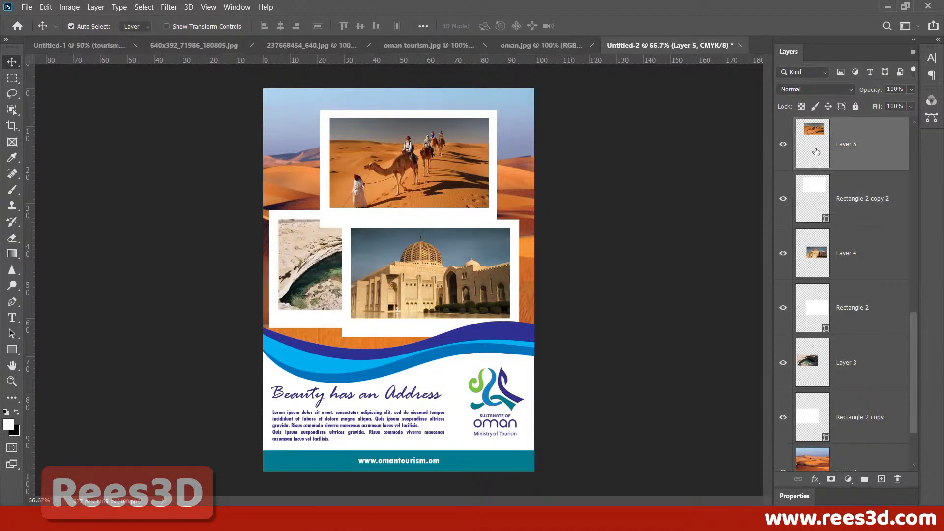
left_click_drag(422, 163, 459, 174)
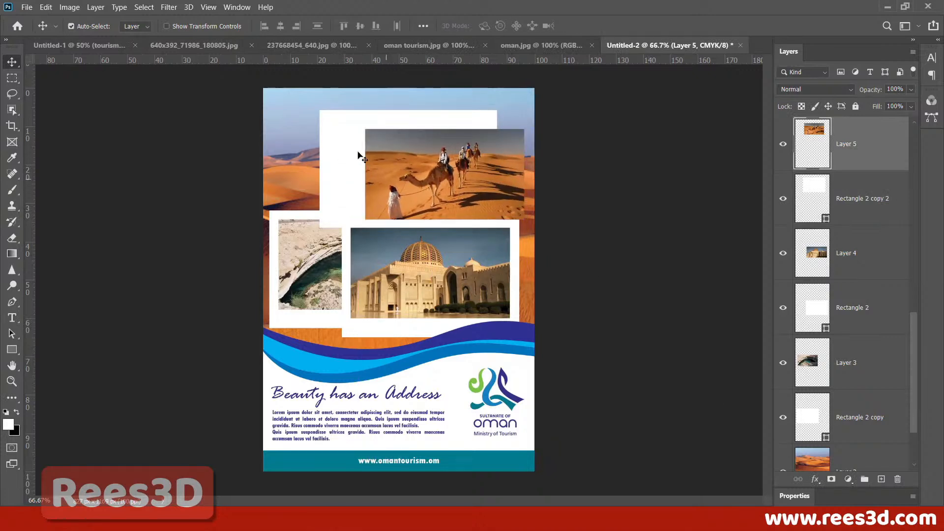
key("ctrl+z")
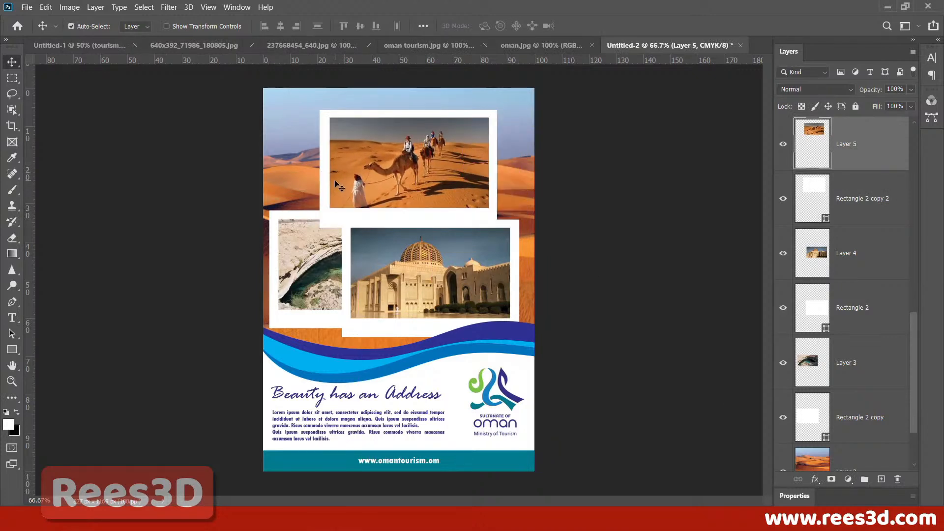
left_click(865, 201, "shift")
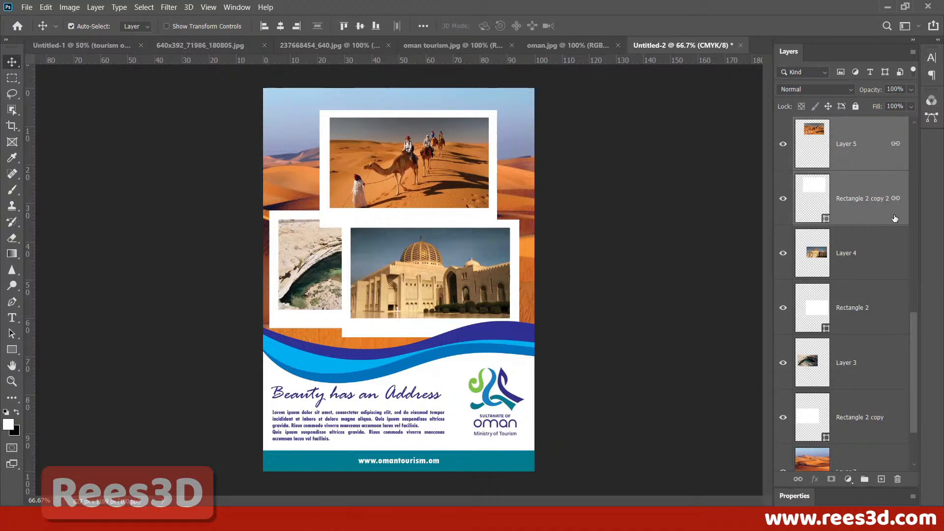
left_click(609, 161)
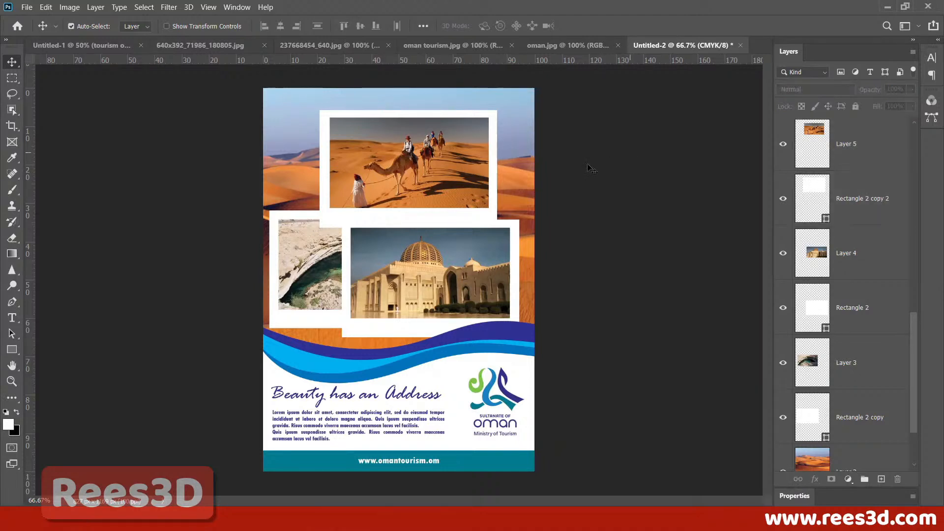
left_click(382, 169)
left_click_drag(382, 169, 417, 147)
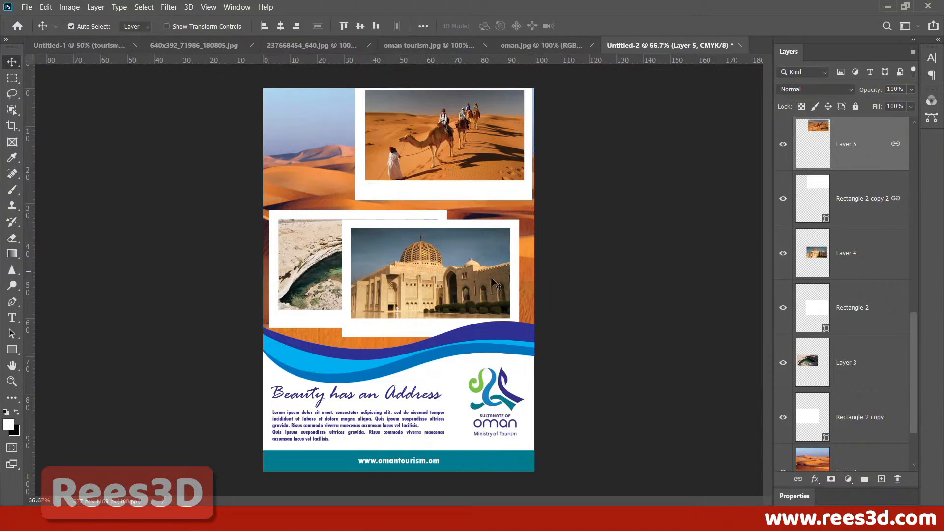
Step: Link Layer 4 with Rectangle 2, and Layer 3 with Rectangle 2 copy
left_click(875, 263)
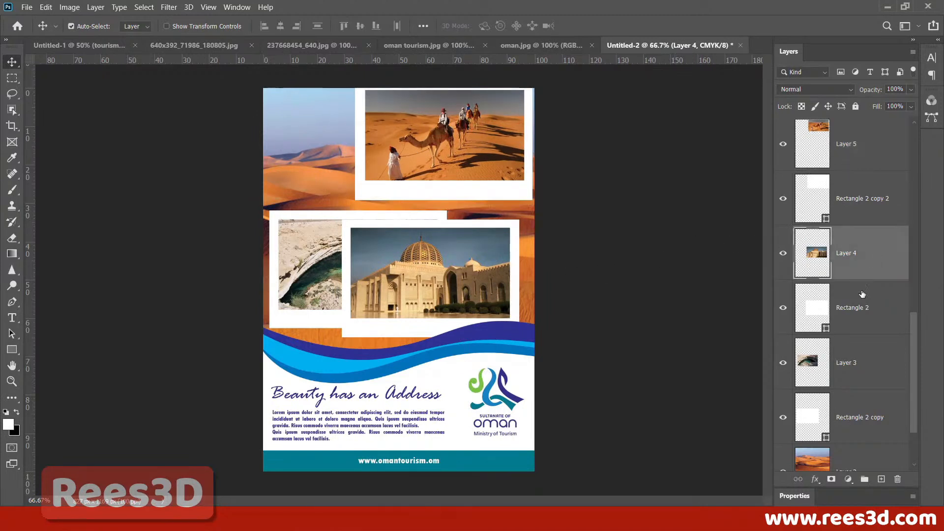
left_click(859, 321, "shift")
left_click(798, 480)
left_click(841, 379)
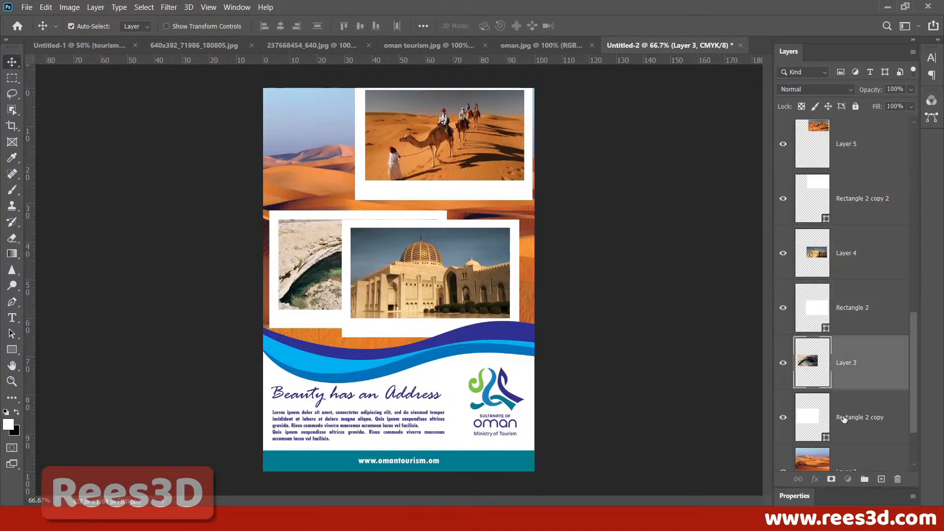
left_click(842, 419, "shift")
left_click(798, 479)
Step: Rearrange the framed photos, moving the mosque to the right, the sinkhole up the left side and the camels slightly down
left_click_drag(410, 280, 430, 273)
left_click_drag(328, 296, 315, 207)
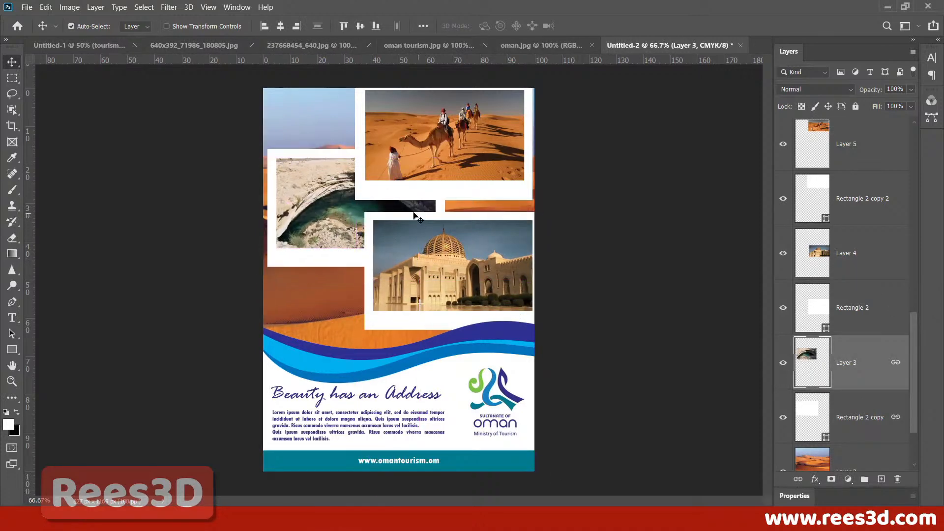
left_click_drag(441, 171, 436, 189)
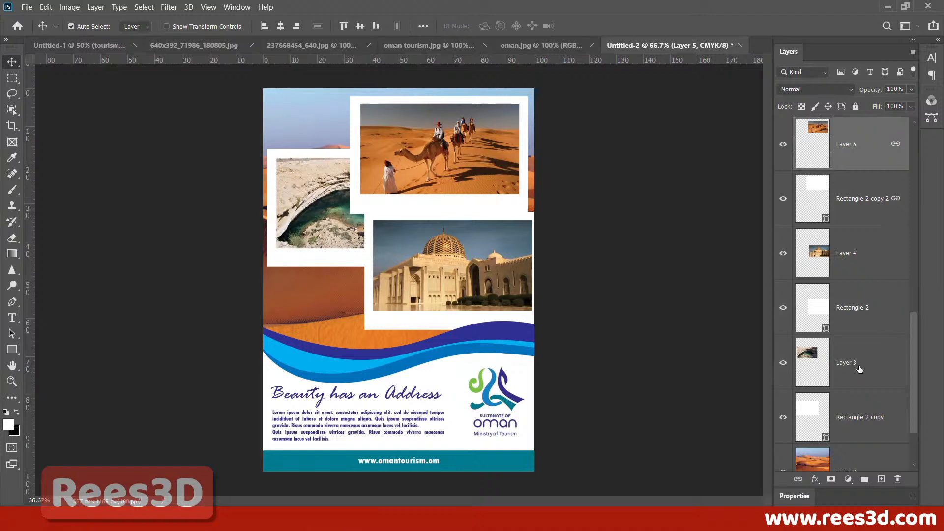
Step: Scale all three framed photos together to about 85% of their size and move them up the poster
left_click(876, 398, "shift")
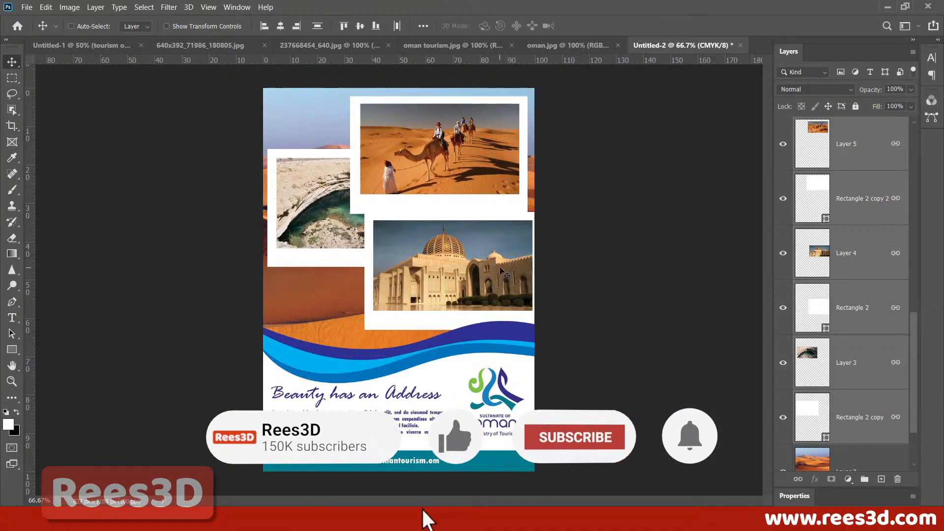
key("ctrl+t")
left_click_drag(544, 94, 503, 135)
key("Return")
left_click_drag(420, 191, 436, 154)
Step: Spread out the framed photos, moving the camels to the upper right, the sinkhole to the left edge and the mosque to the lower right
left_click(511, 144)
left_click(439, 171)
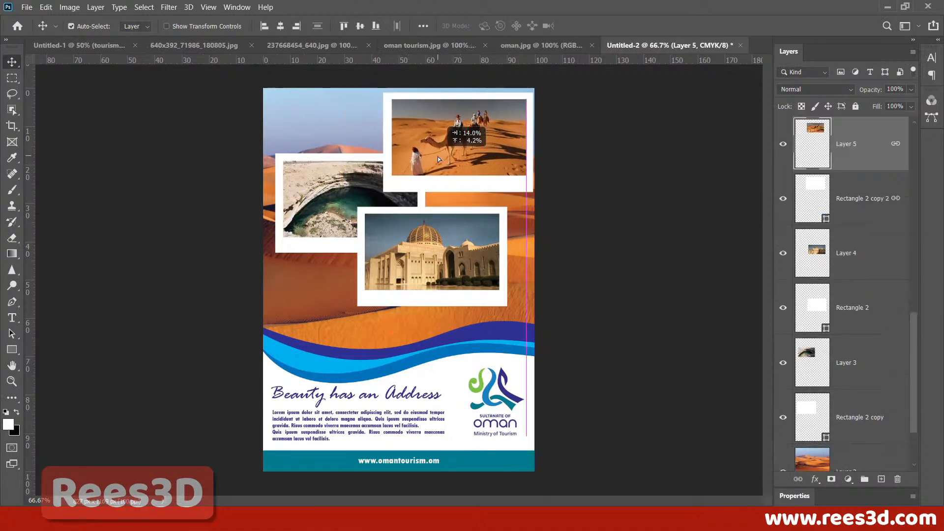
left_click(331, 199)
left_click_drag(330, 199, 323, 199)
left_click_drag(422, 278, 447, 293)
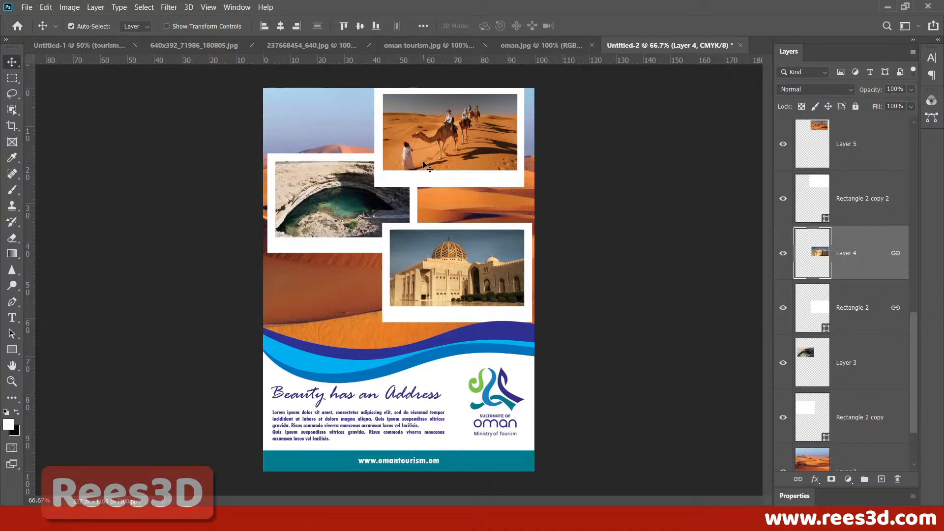
Step: Rotate the framed camel photo about 8.9° counter-clockwise and move it slightly right and down against the poster's right edge
right_click(468, 130)
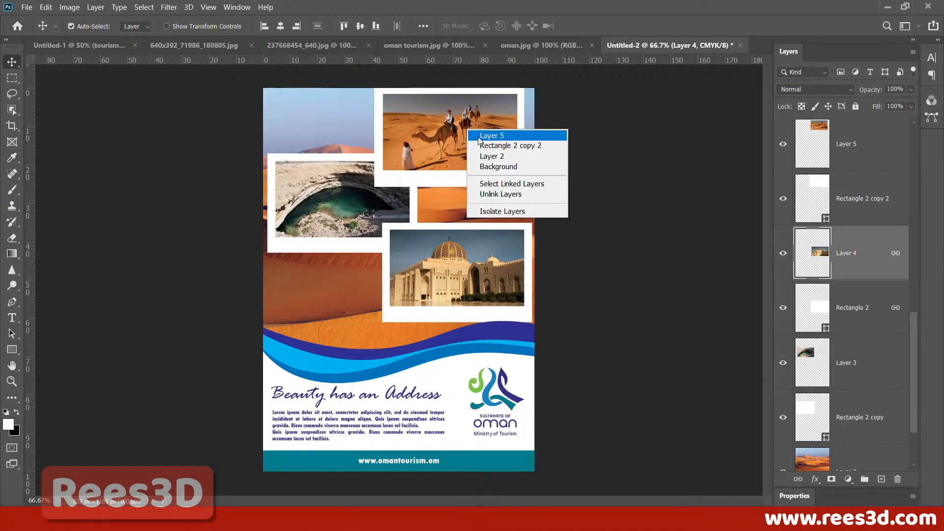
left_click(478, 137)
key("ctrl+t")
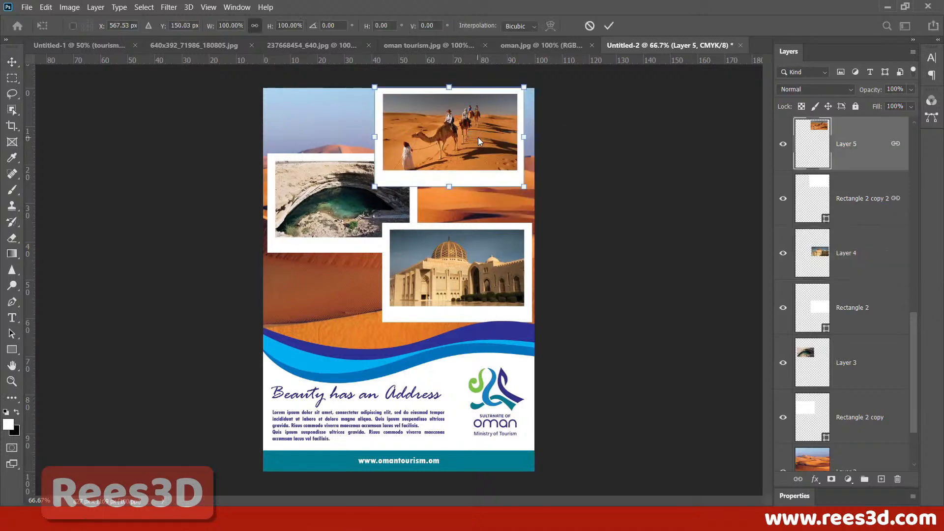
left_click_drag(372, 198, 381, 210)
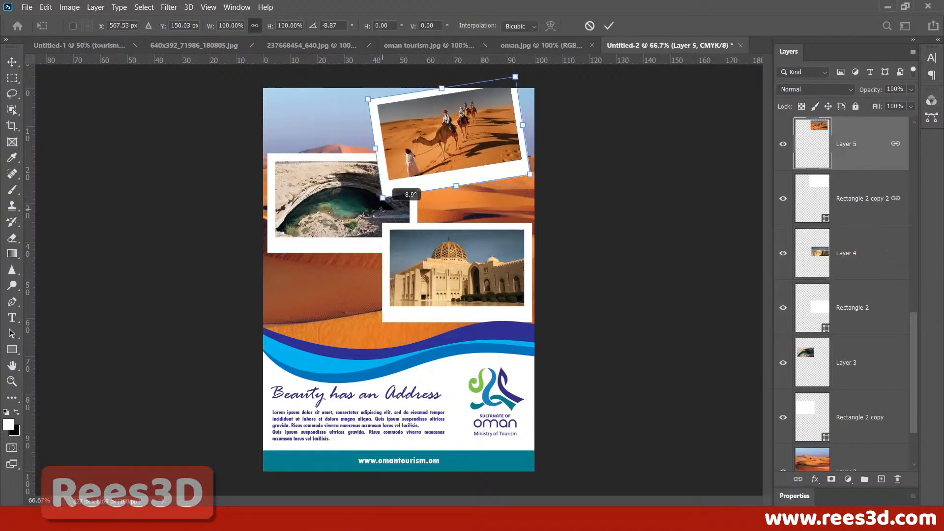
left_click_drag(427, 168, 435, 173)
left_click_drag(501, 144, 503, 145)
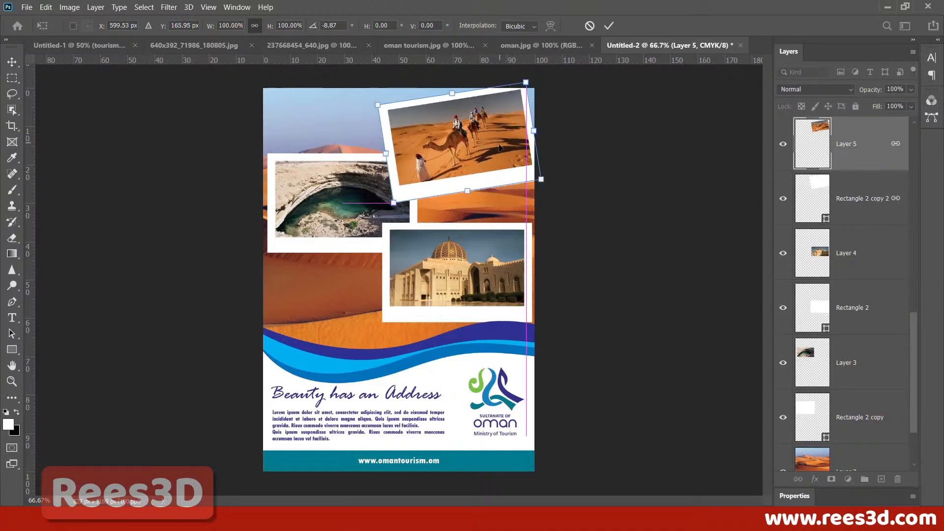
right_click(341, 191)
key("Escape")
key("Return")
Step: Rotate the framed sinkhole photo about 14° clockwise and move it down slightly along the poster's left side
right_click(355, 209)
left_click(366, 227)
key("ctrl+t")
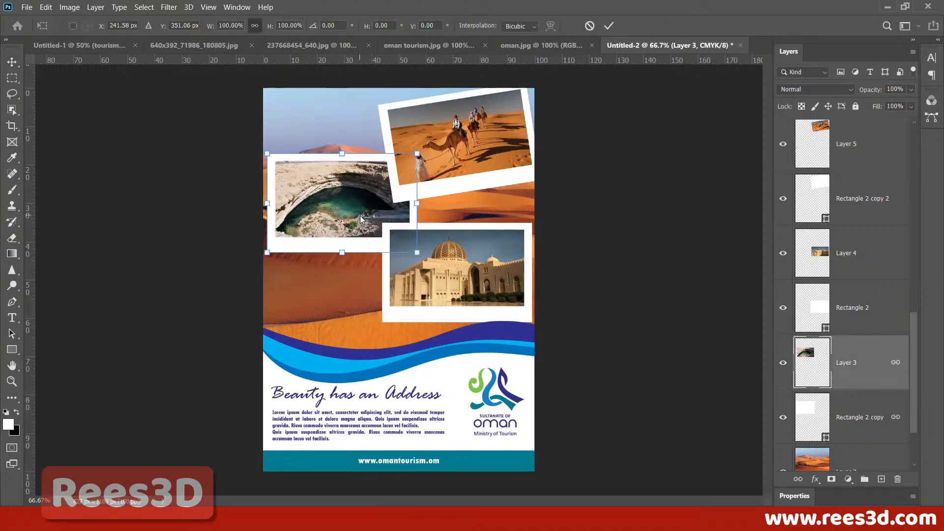
left_click_drag(445, 244, 431, 270)
left_click_drag(364, 208, 363, 227)
right_click(489, 285)
key("Escape")
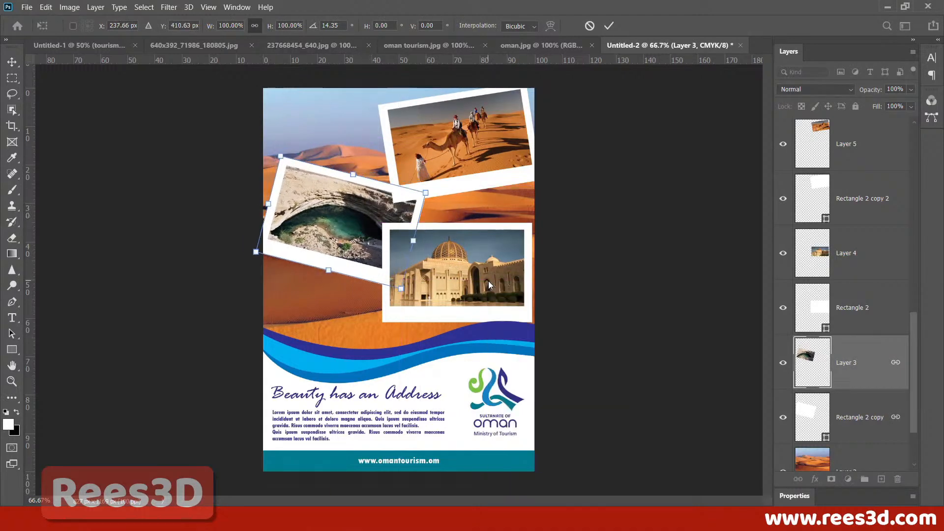
right_click(473, 260)
key("Escape")
key("Return")
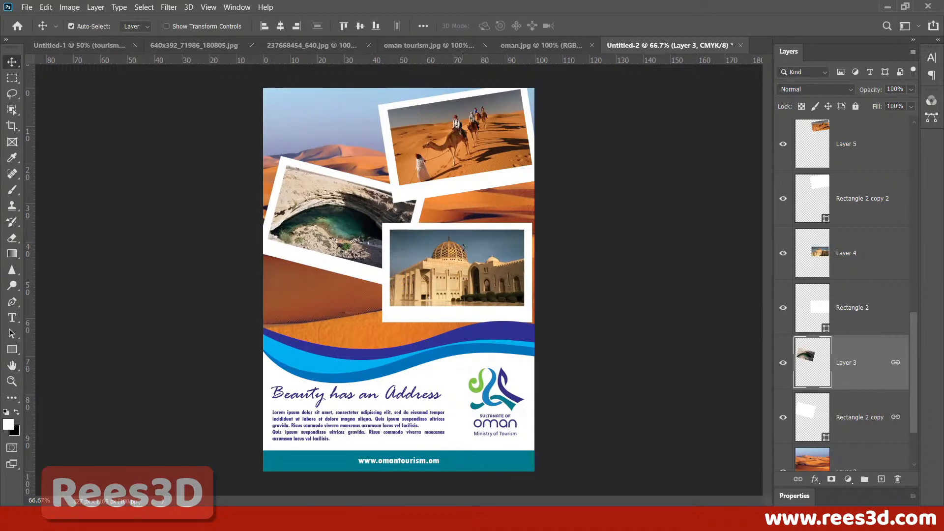
Step: Rotate the framed mosque photo about 9° counter-clockwise and move it slightly down so it meets the blue wave
right_click(464, 248)
left_click(488, 255)
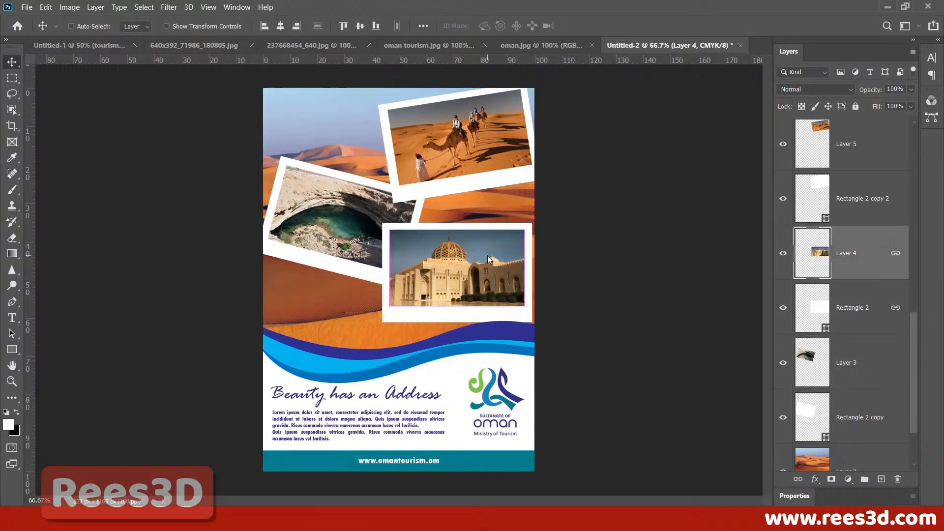
key("ctrl+t")
left_click_drag(379, 335, 389, 345)
left_click_drag(457, 289, 460, 298)
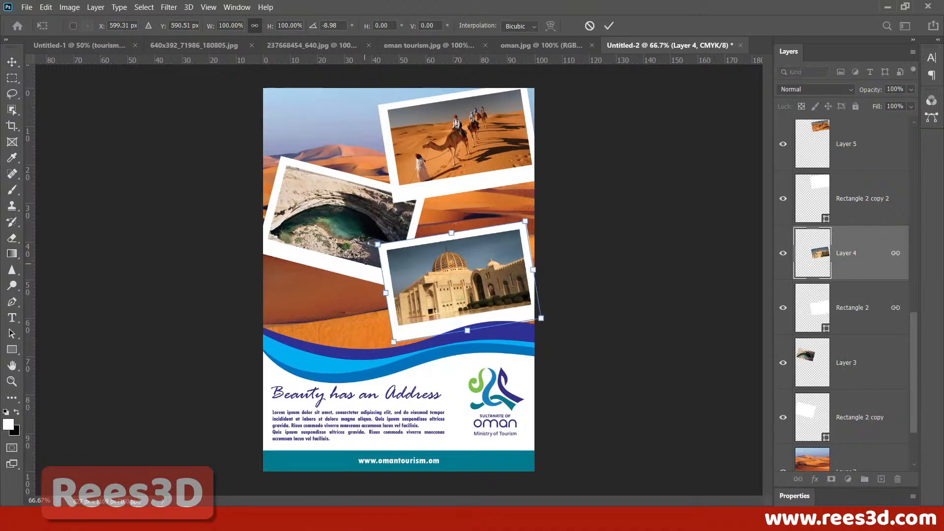
key("Return")
Step: Rotate the framed sinkhole photo slightly counter-clockwise to reduce its tilt
left_click(343, 217)
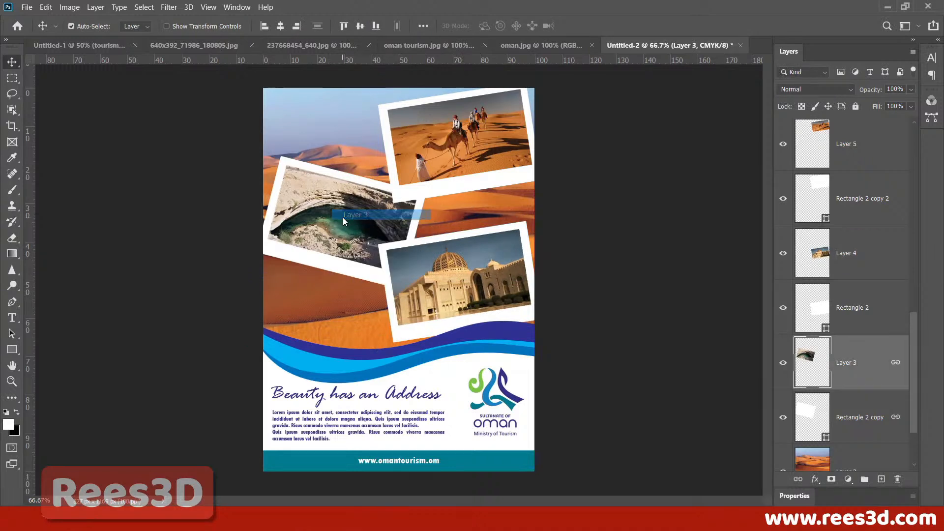
key("ctrl+t")
left_click_drag(445, 298, 431, 275)
key("Return")
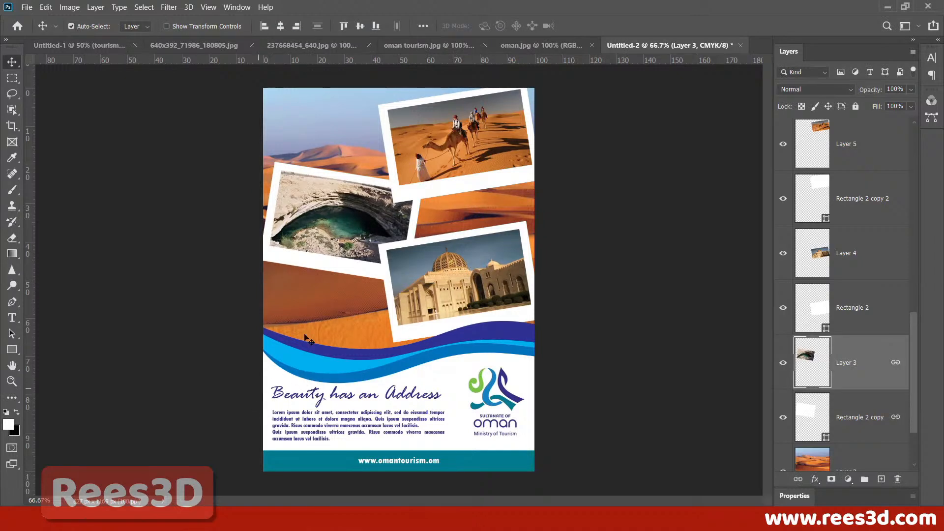
Step: Add a drop shadow to the camel photo's frame, Rectangle 2 copy 2, with spread 15% and size 16 px
right_click(439, 171)
left_click(459, 175)
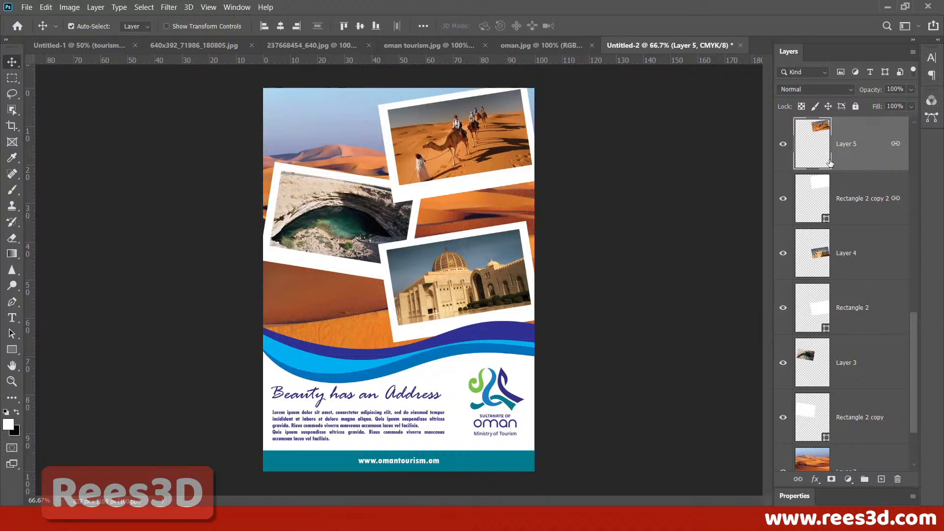
left_click(850, 195)
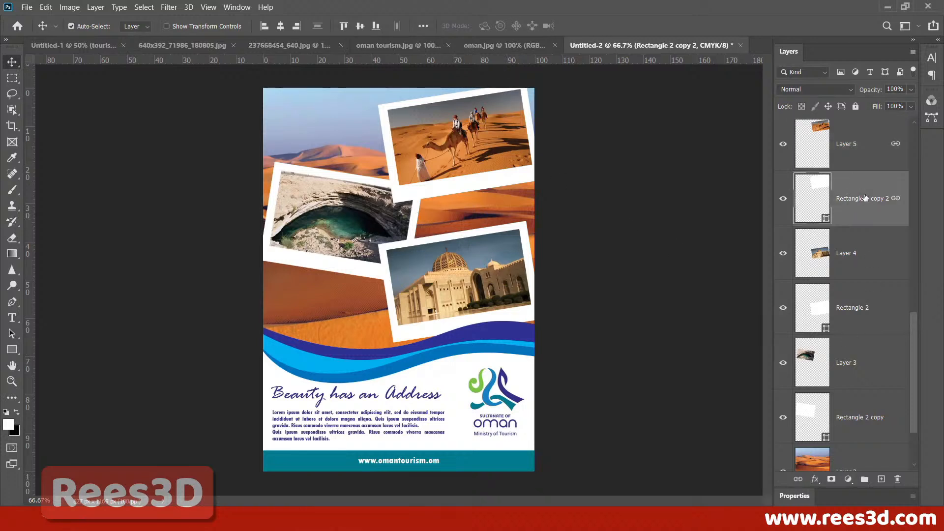
left_click(814, 480)
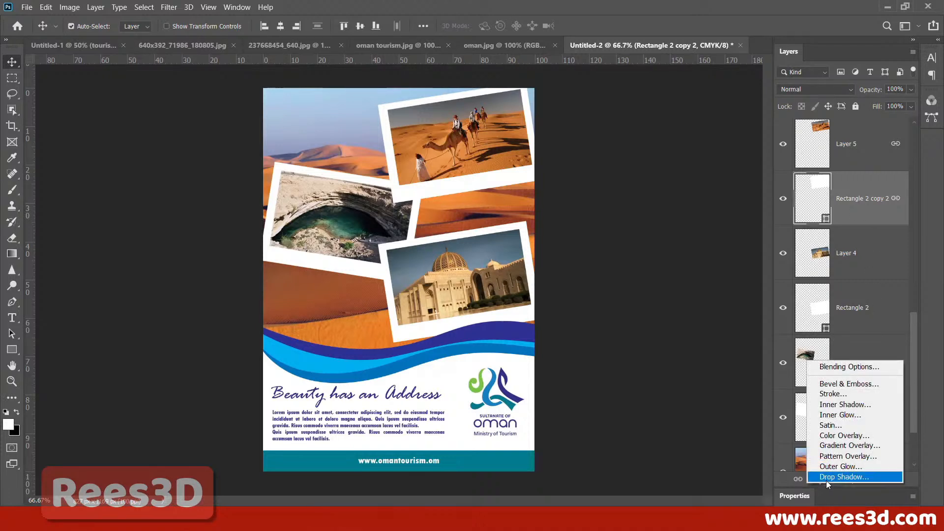
left_click(826, 479)
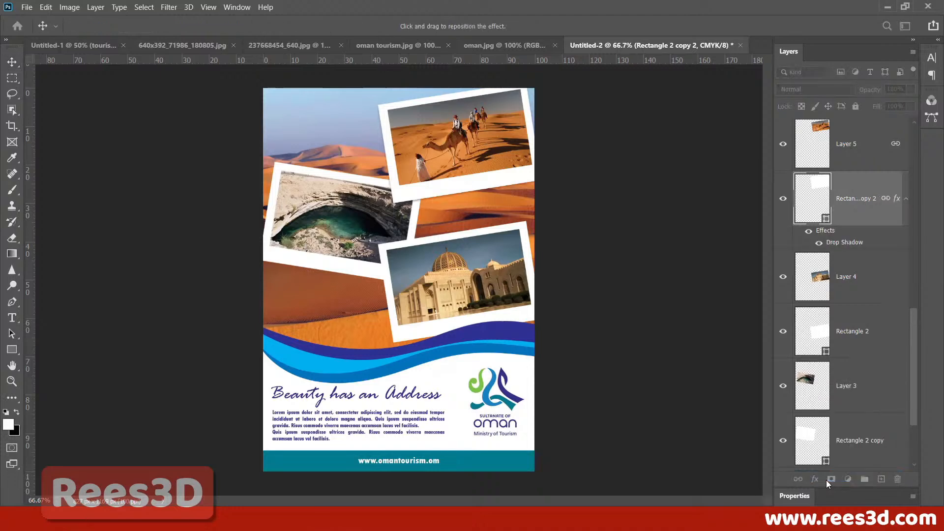
left_click_drag(904, 169, 595, 188)
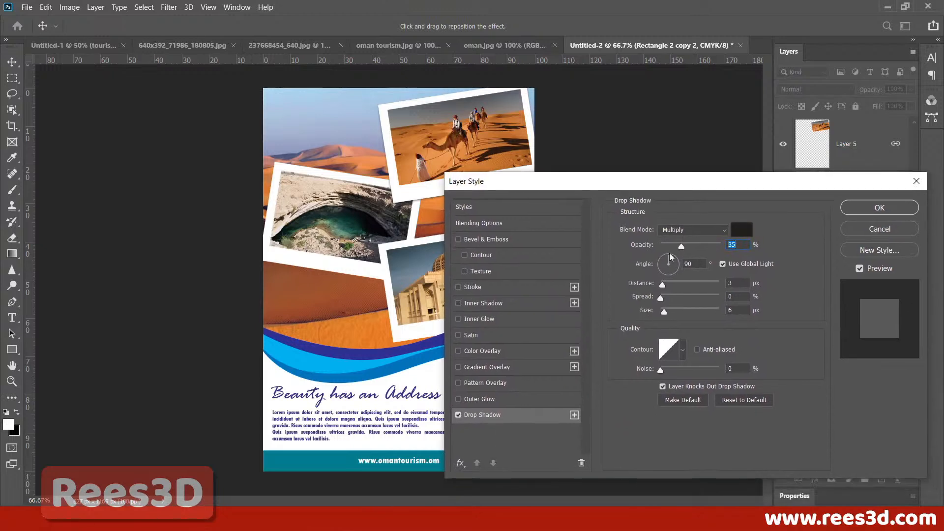
left_click_drag(659, 298, 668, 306)
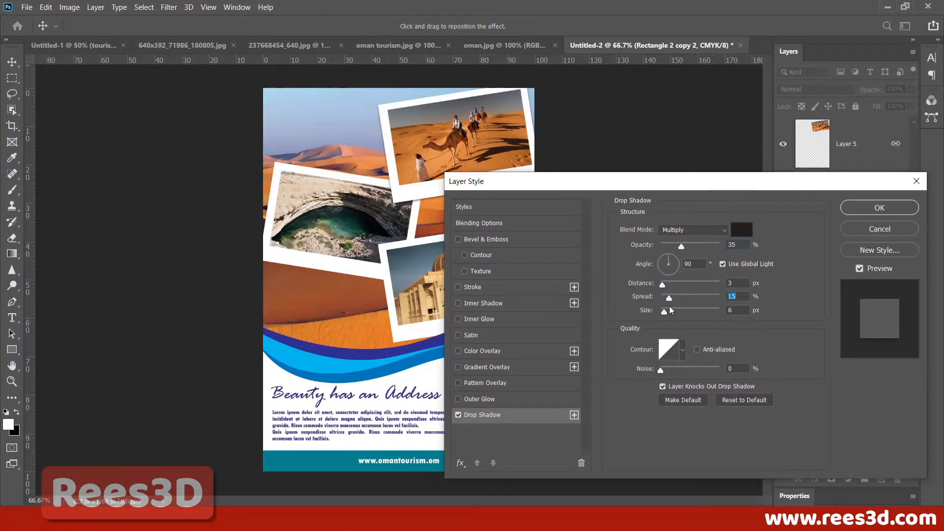
left_click_drag(662, 317, 667, 311)
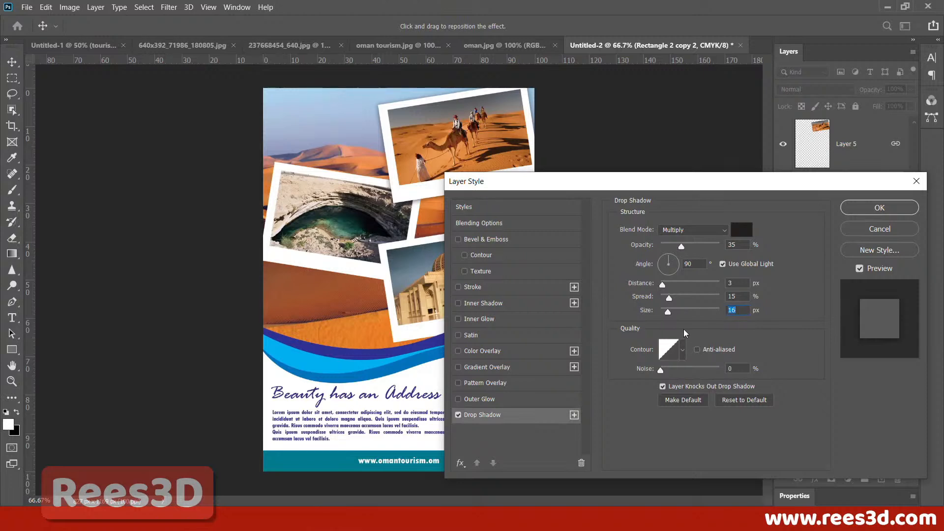
Step: Compare the poster with the drop shadow preview on and off, and accept the layer style
left_click_drag(703, 181, 766, 181)
left_click(923, 270)
left_click(923, 269)
left_click(922, 270)
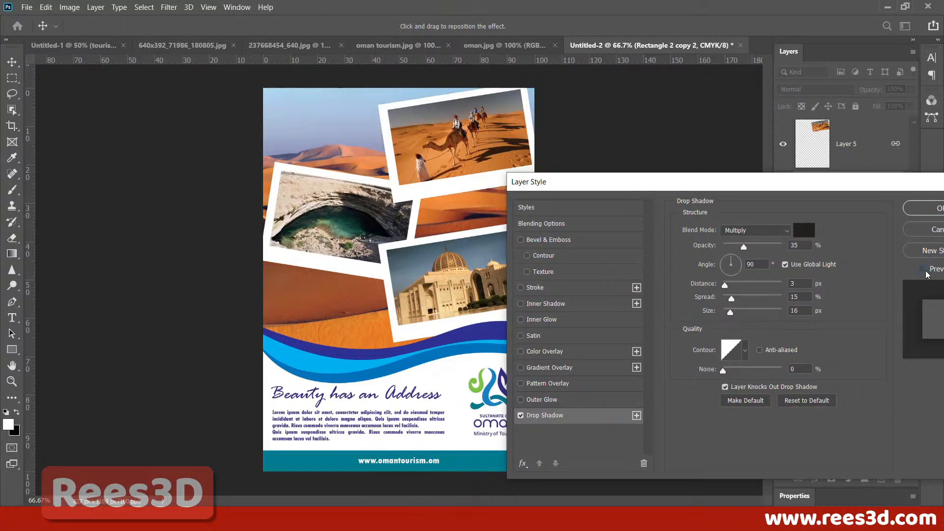
left_click(922, 270)
left_click(922, 269)
left_click(922, 269)
left_click(922, 270)
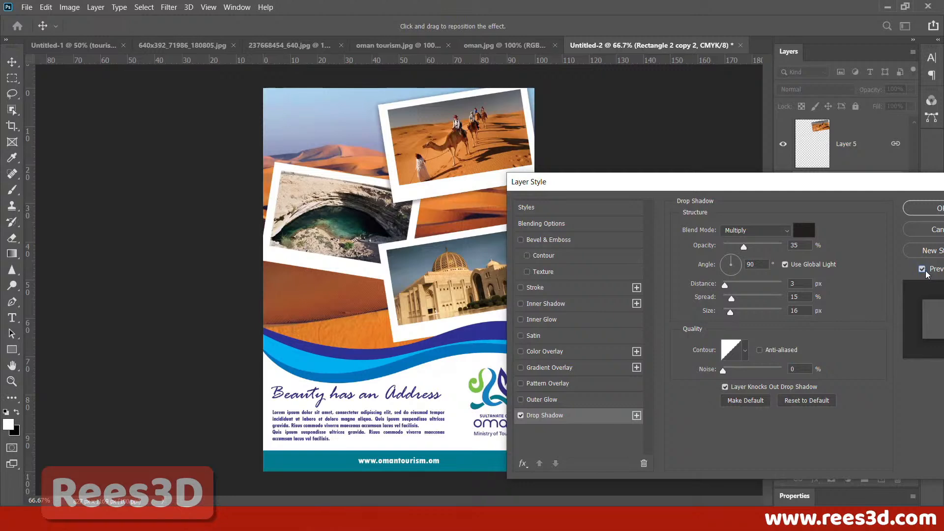
left_click(922, 269)
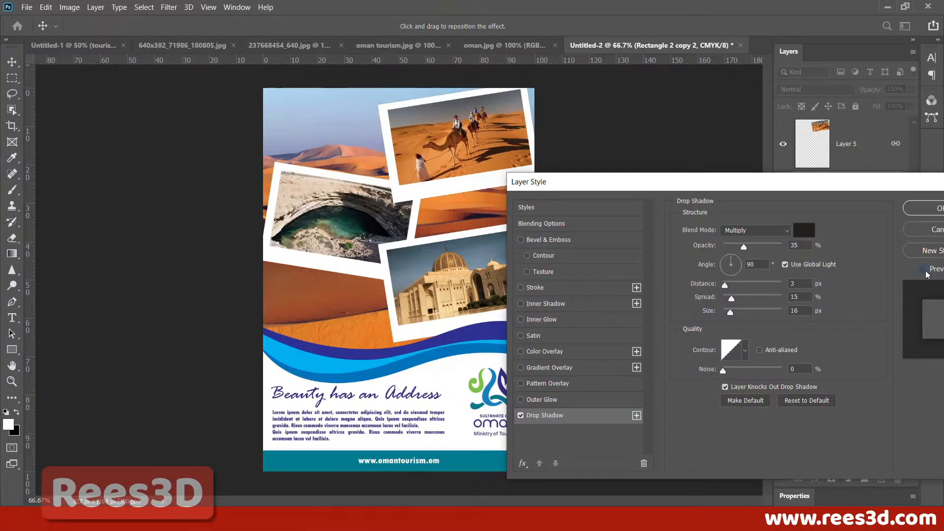
left_click(932, 212)
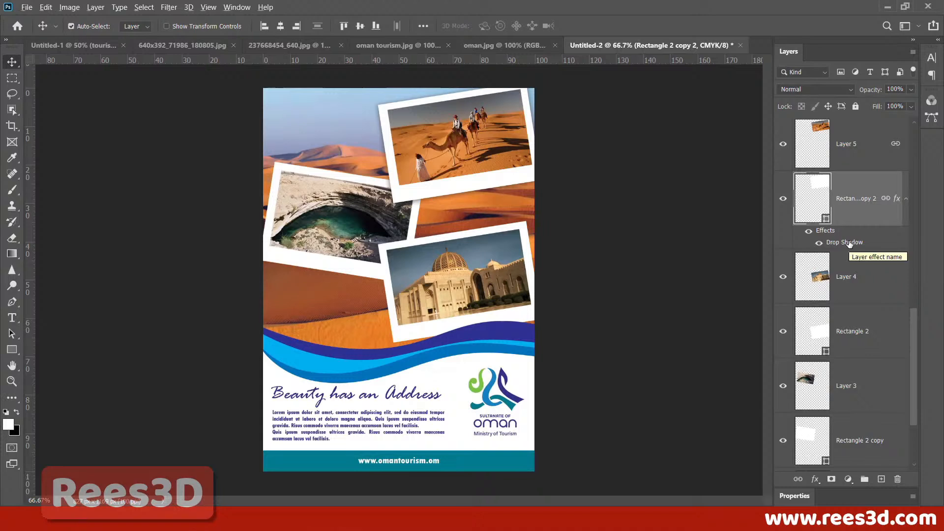
Step: Copy the frame's drop shadow to the other two photo frames, Rectangle 2 and Rectangle 2 copy
left_click_drag(849, 244, 852, 335)
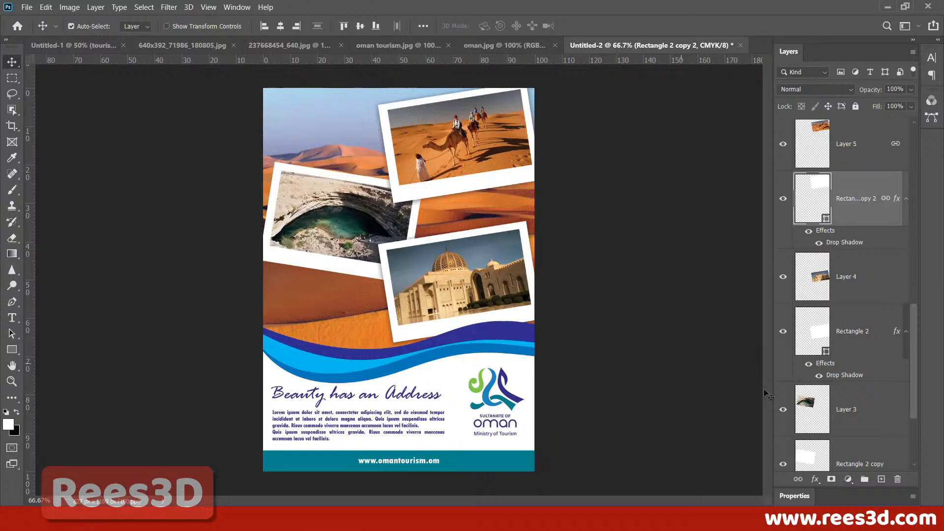
scroll(815, 389, "down", 2)
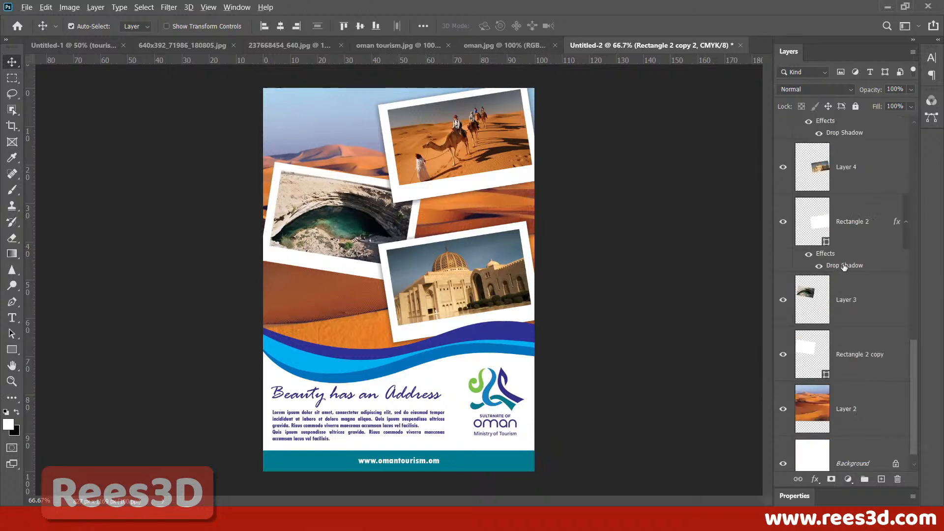
left_click_drag(844, 266, 857, 364)
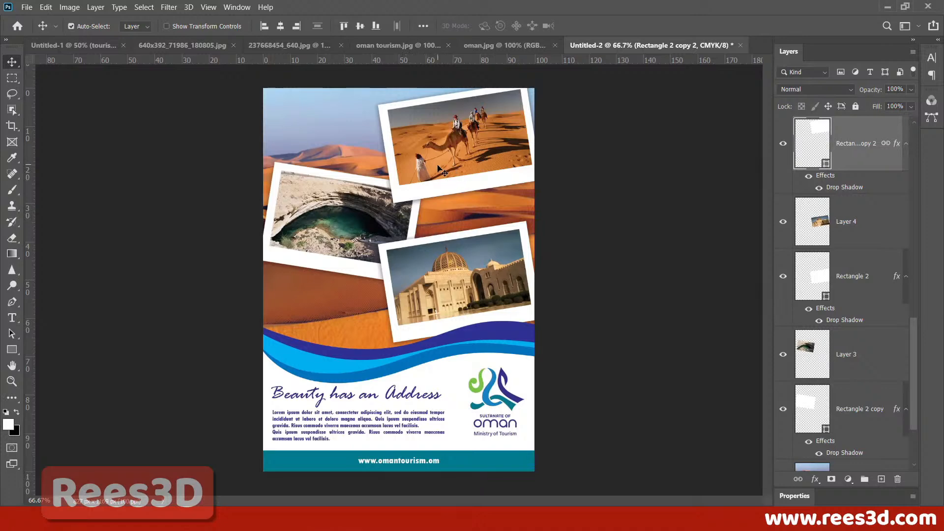
scroll(439, 168, "up", 4)
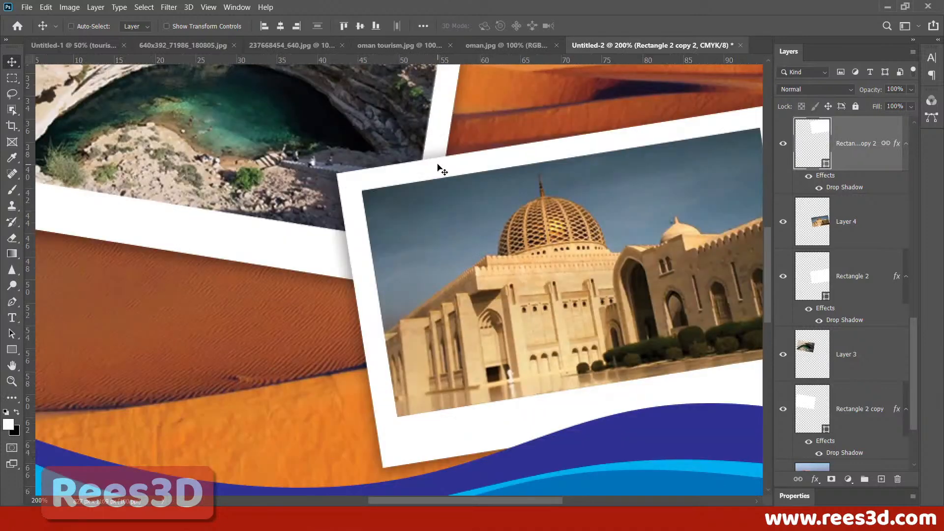
left_click_drag(505, 133, 496, 257)
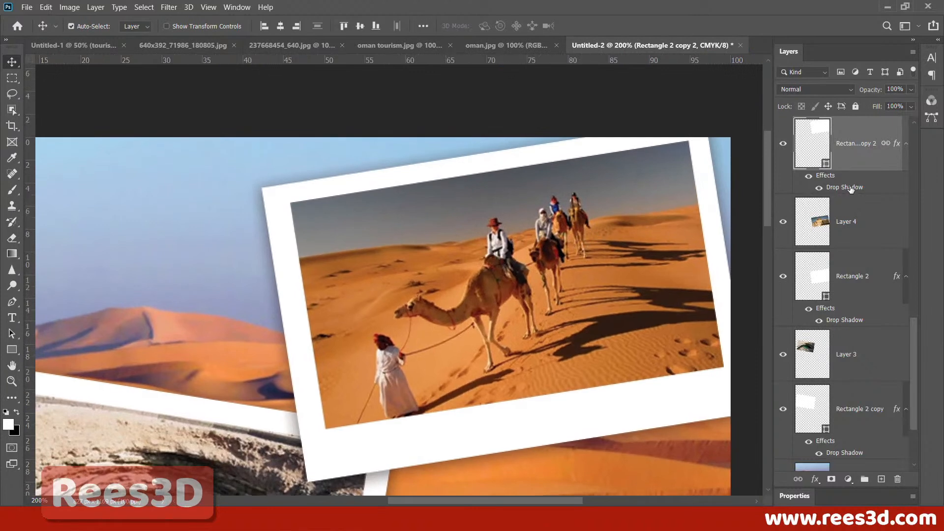
left_click_drag(851, 188, 845, 225)
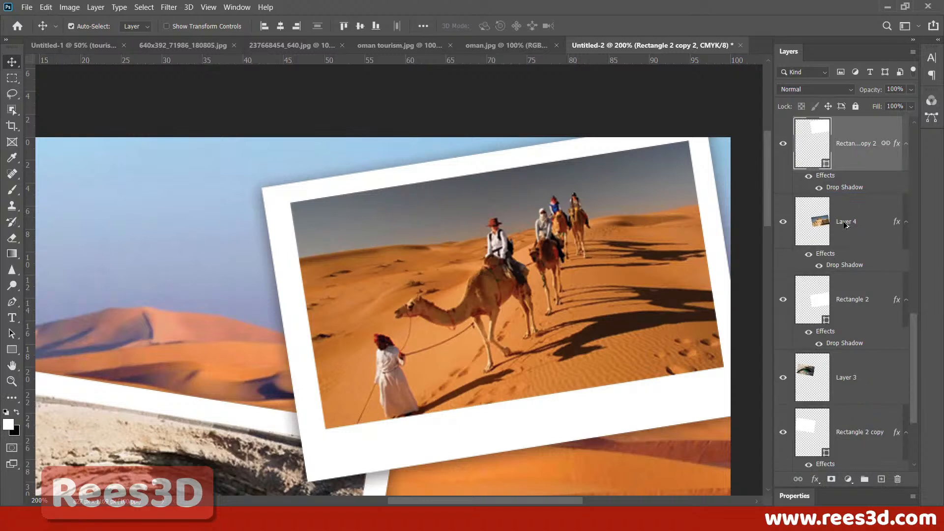
key("ctrl")
key("ctrl+z")
Step: Copy the drop shadow from Rectangle 2 copy 2 to the camel photo, Layer 5
scroll(845, 225, "up", 2)
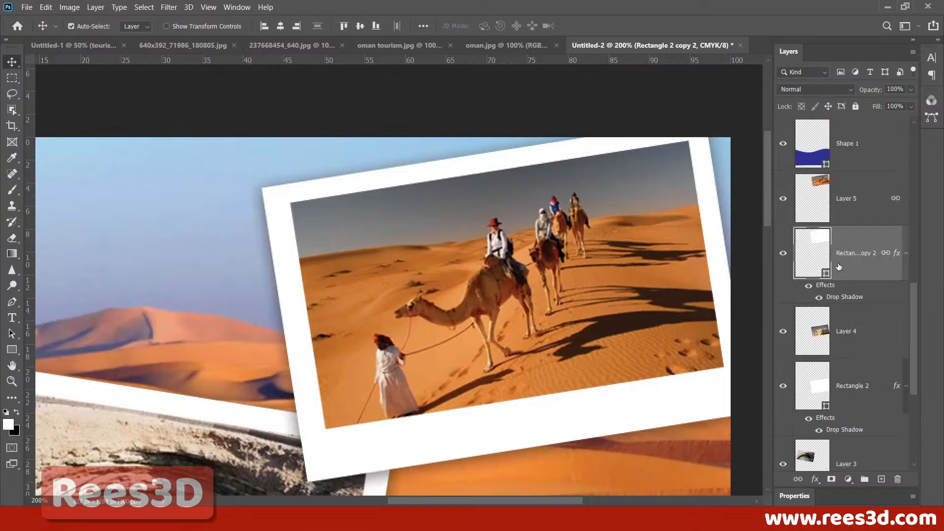
left_click_drag(841, 297, 839, 208)
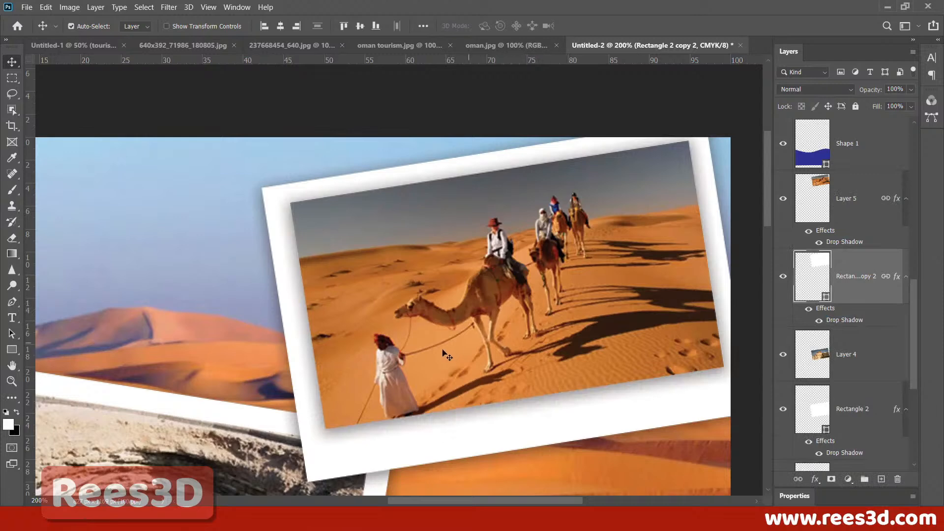
key("ctrl+minus")
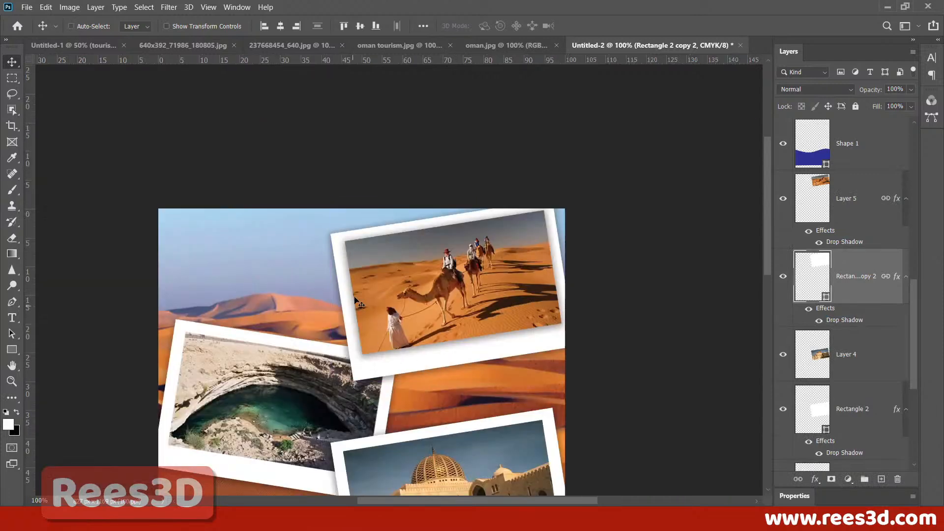
Step: Reduce the drop shadow of the camel photo, Layer 5, to spread 2% and size 3 px
left_click(856, 246)
double_click(855, 246)
left_click_drag(723, 181, 749, 102)
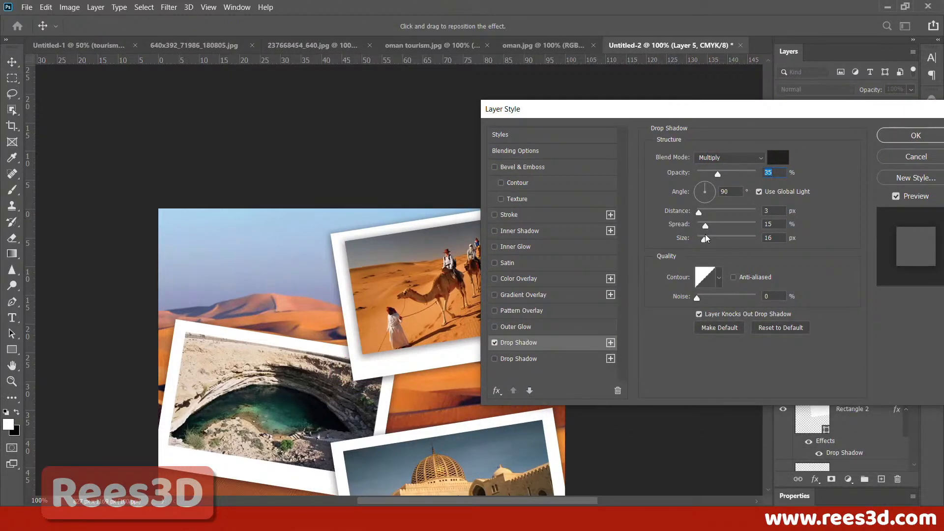
left_click_drag(706, 225, 697, 237)
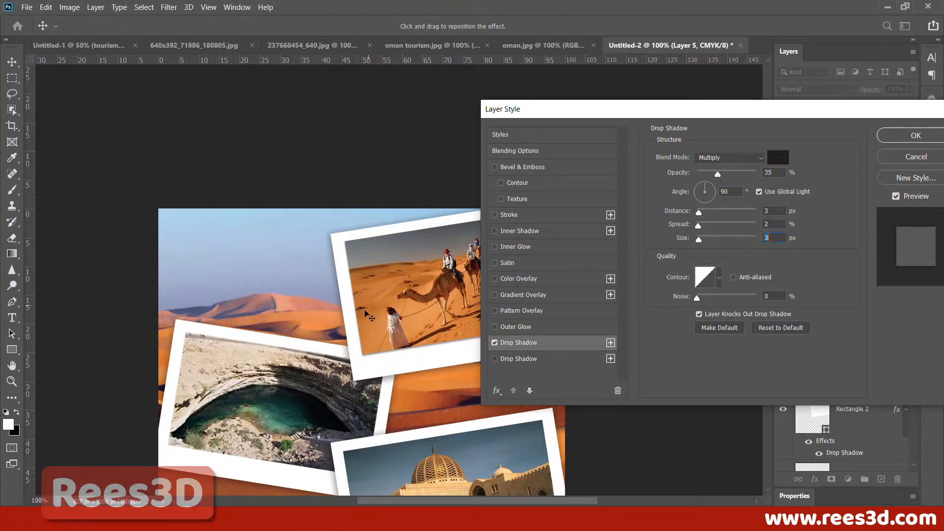
Step: Adjust the camel photo's drop shadow to distance 0 px, spread 5% and size 7 px
key("ctrl+plus")
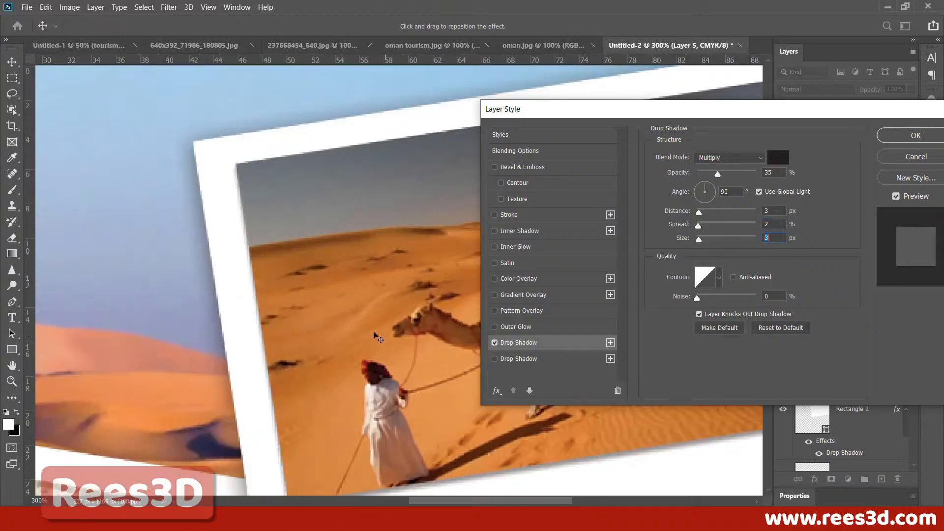
key("ctrl+plus")
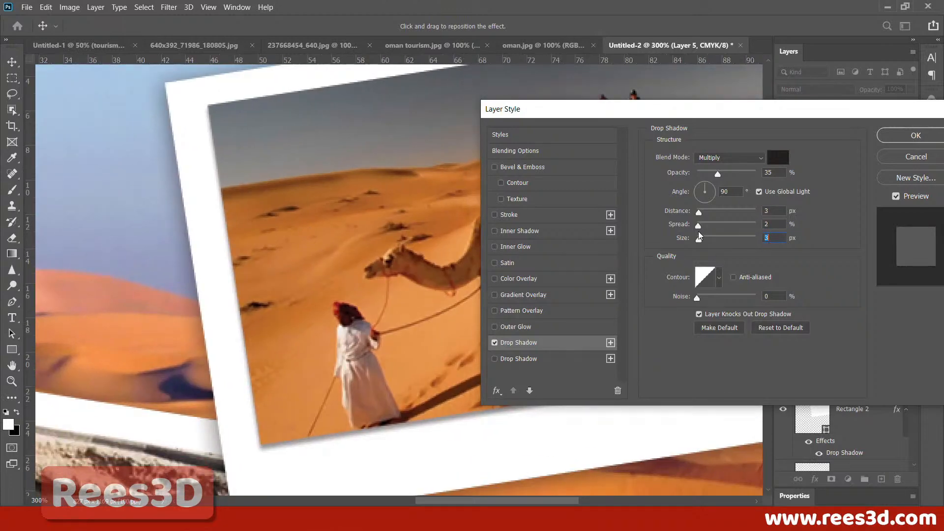
left_click_drag(697, 225, 711, 231)
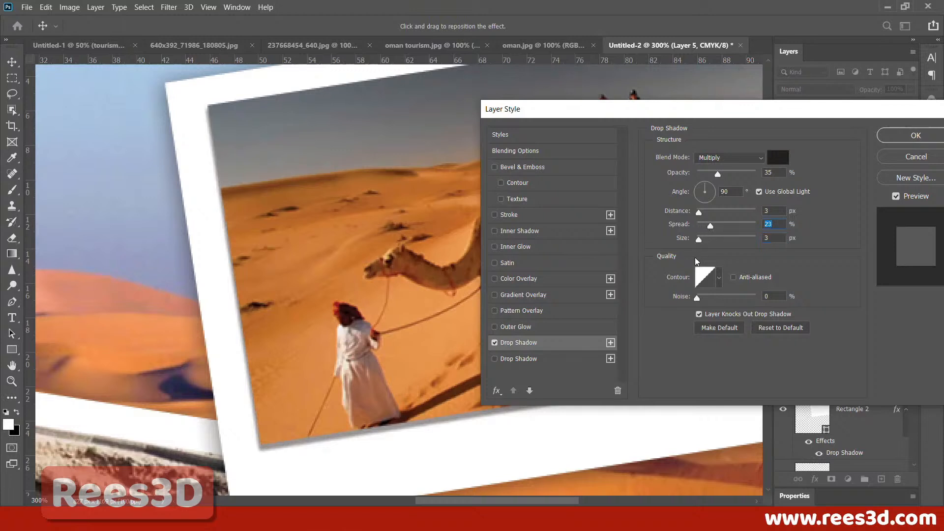
left_click_drag(709, 227, 696, 214)
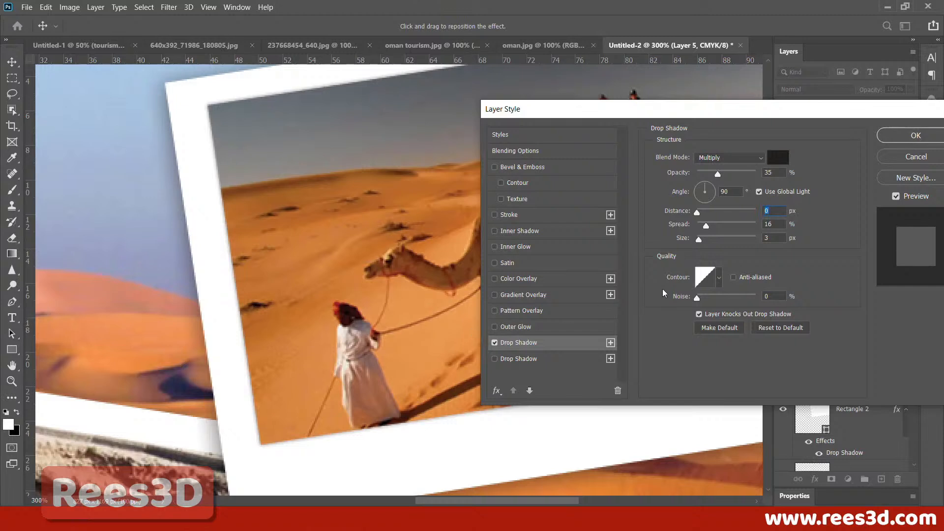
left_click(700, 225)
left_click_drag(698, 236, 701, 242)
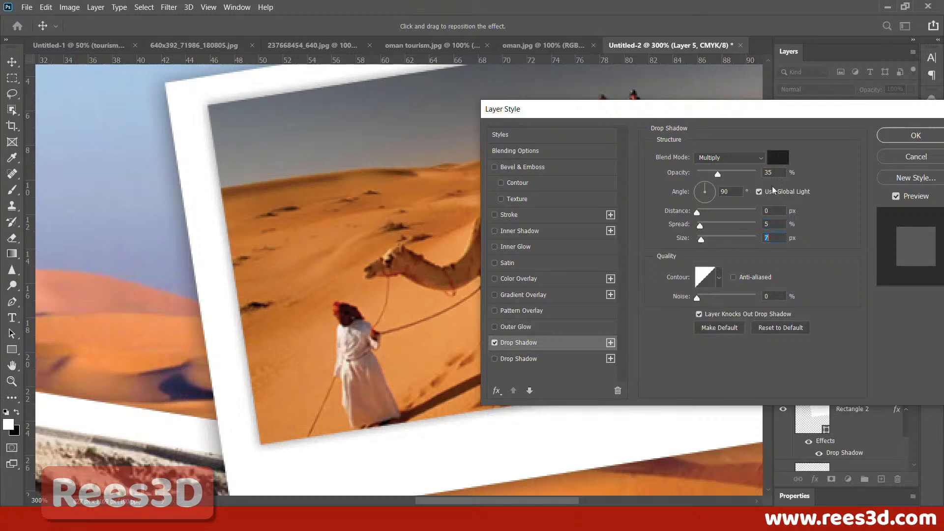
Step: Compare the camel photo with its drop shadow effect switched on and off
key("ctrl+minus")
left_click_drag(255, 449, 121, 454)
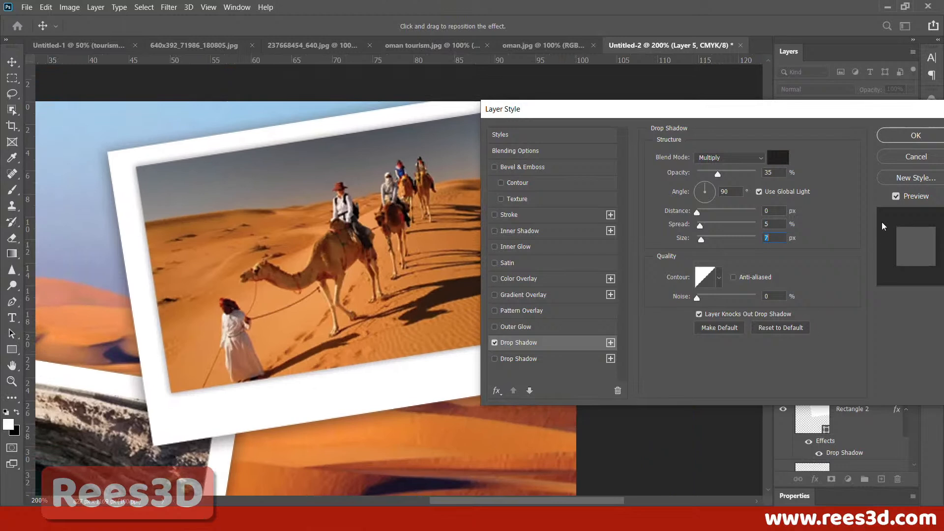
left_click(907, 196)
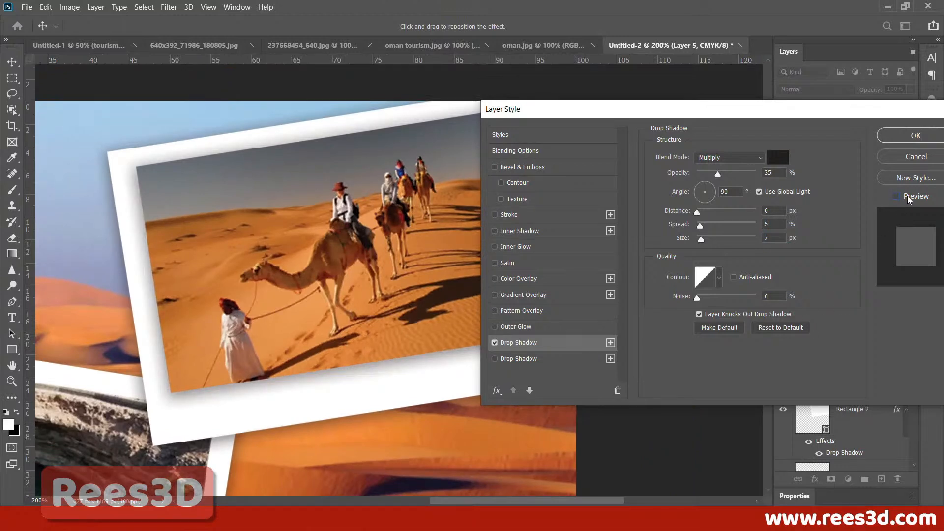
left_click(907, 195)
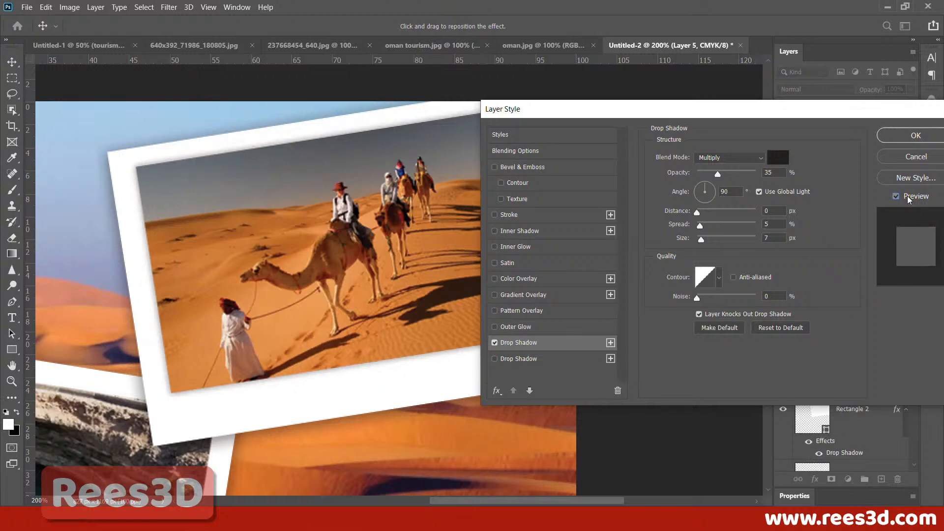
left_click(907, 196)
left_click_drag(809, 119, 730, 327)
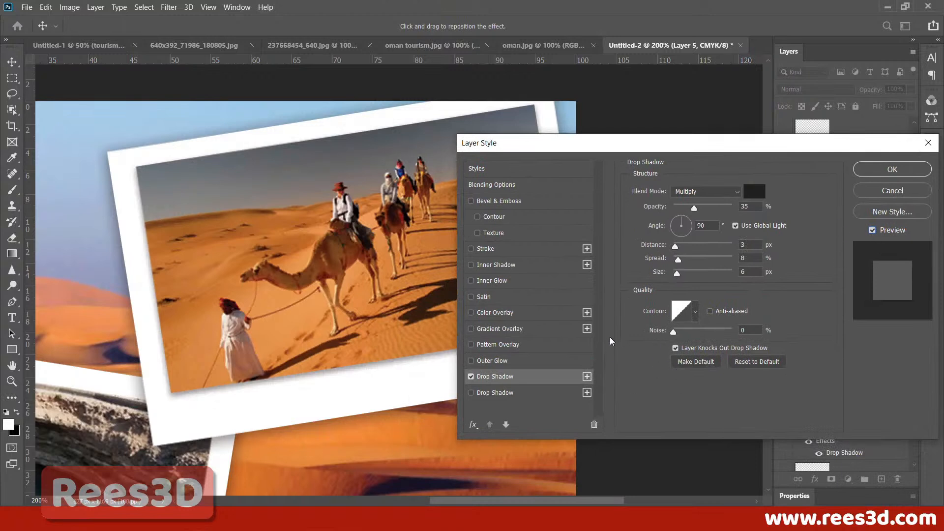
left_click(471, 376)
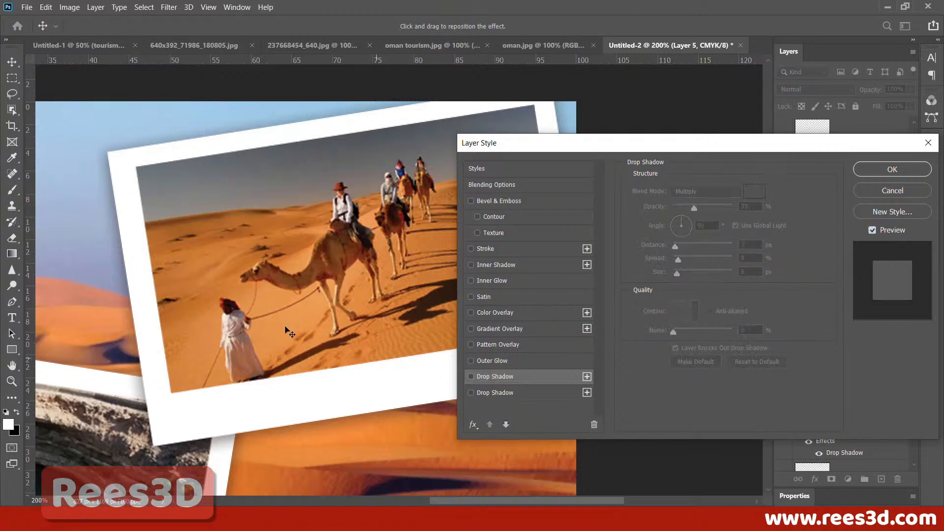
left_click(471, 376)
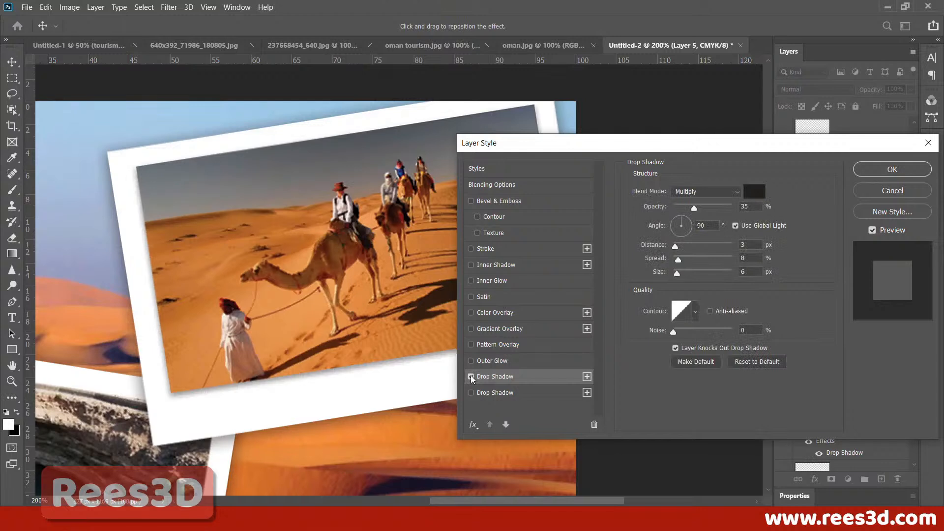
left_click(470, 376)
left_click(471, 376)
left_click(471, 376)
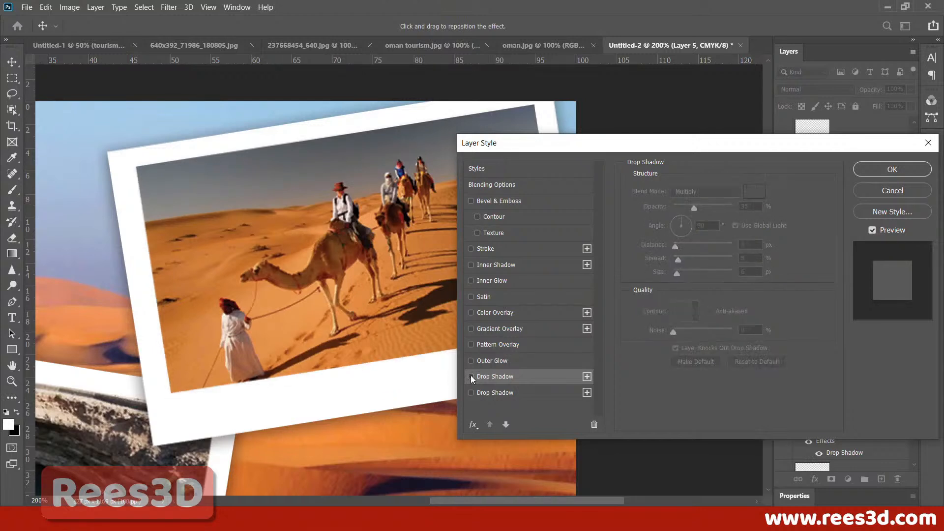
left_click(470, 376)
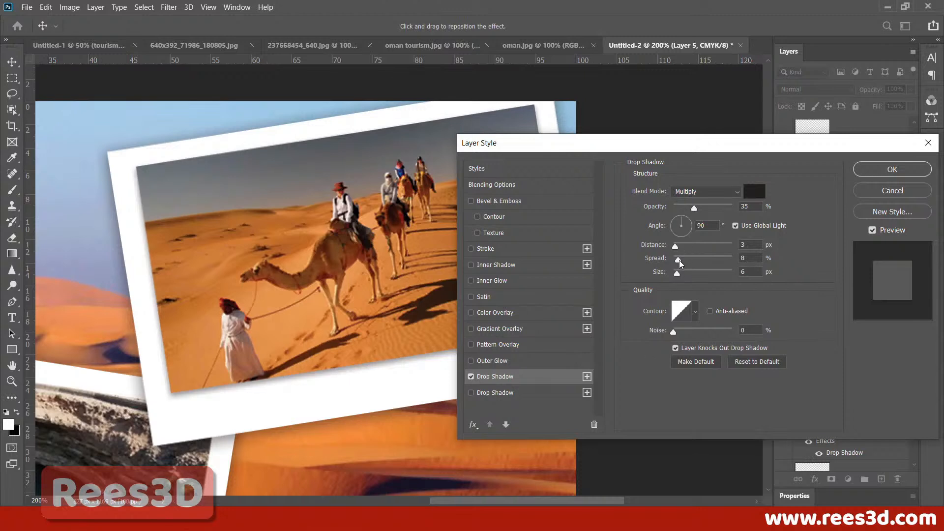
Step: Set the camel photo's drop shadow to distance 0 px, spread 1% and size 4 px, and accept the layer style
left_click_drag(678, 260, 675, 274)
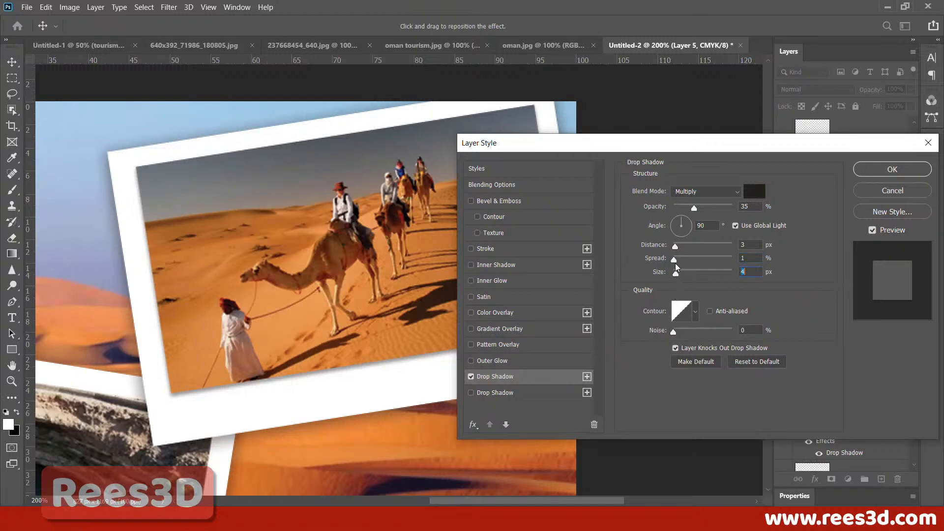
left_click(675, 264)
type("0.5")
left_click(475, 203)
left_click(471, 376)
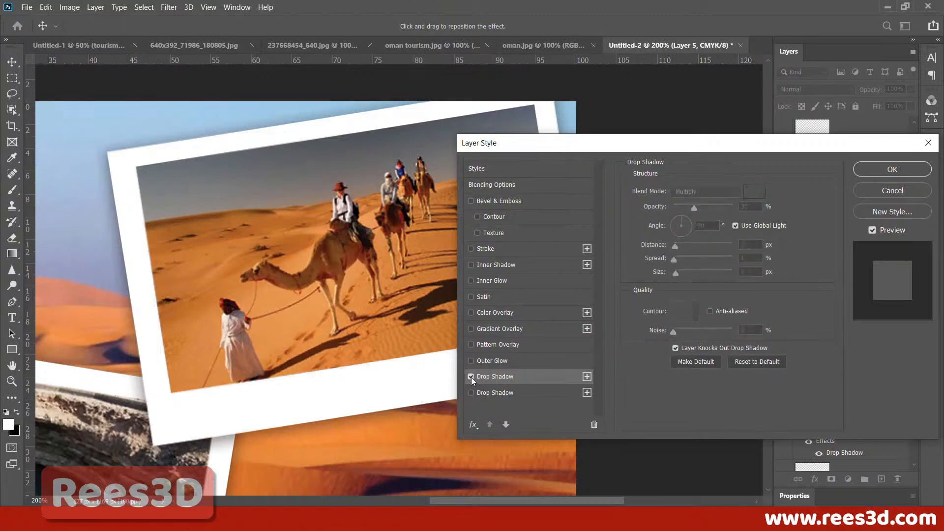
left_click(470, 377)
left_click(674, 249)
left_click_drag(675, 250, 663, 253)
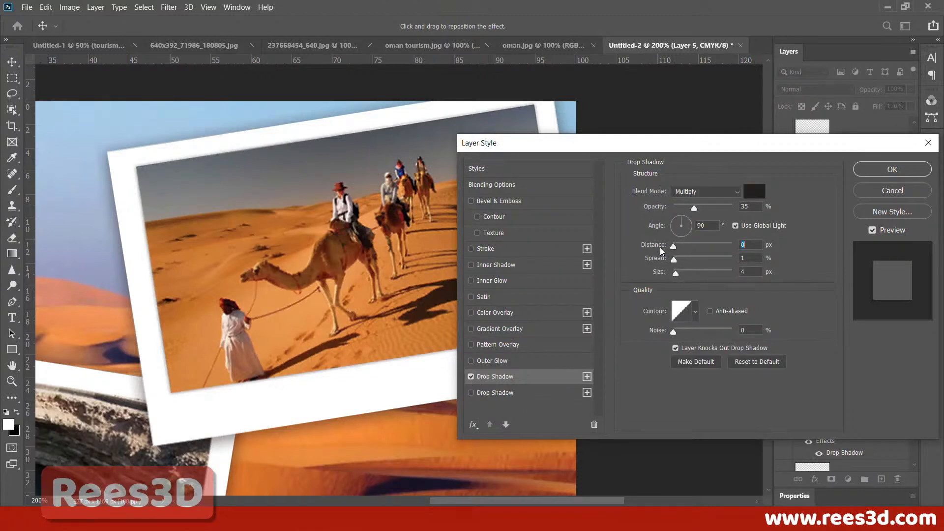
left_click(878, 169)
Step: Copy the camel photo's drop shadow to the other two photos, Layer 4 and Layer 3
key("ctrl+minus")
key("ctrl+minus")
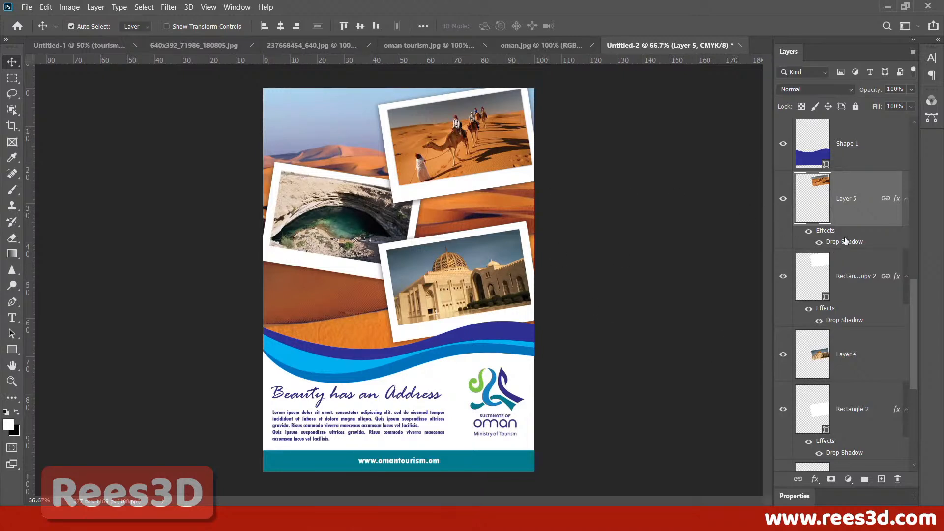
left_click_drag(845, 241, 845, 376)
scroll(844, 364, "down", 3)
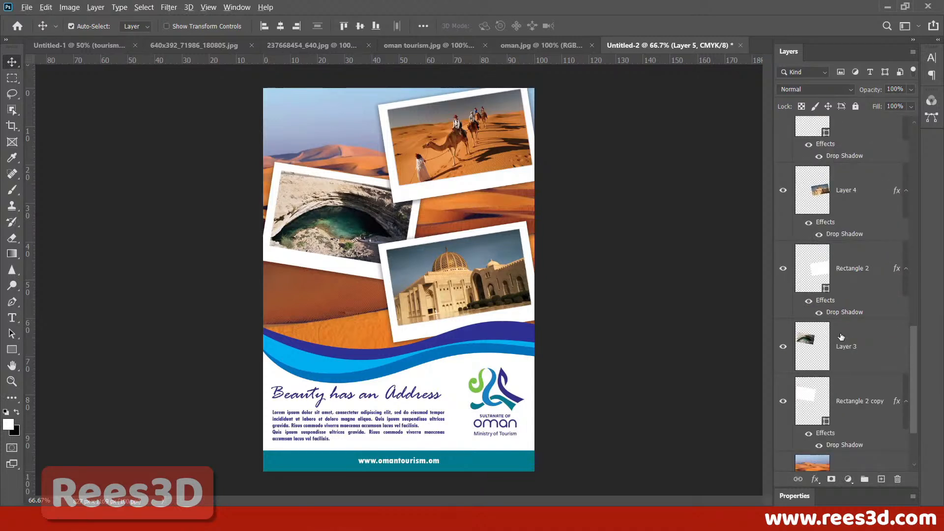
left_click_drag(844, 239, 836, 362)
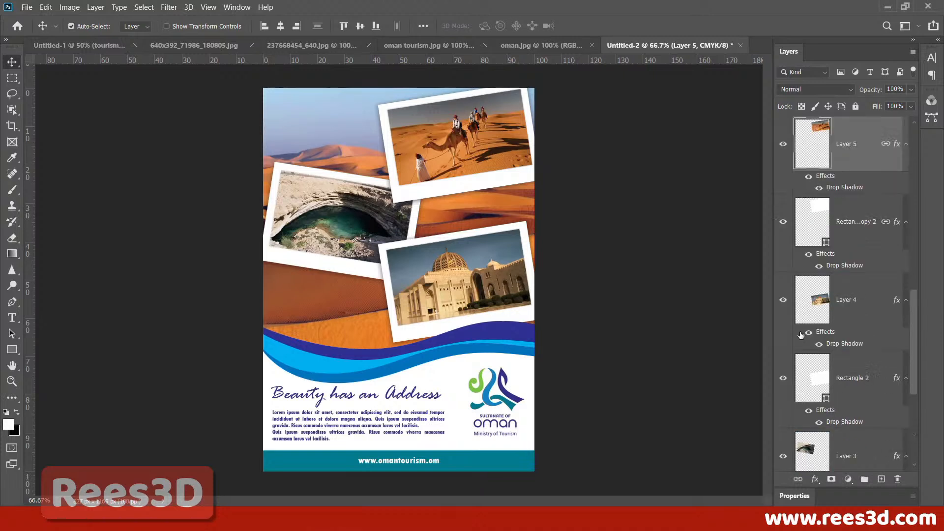
scroll(785, 384, "down", 2)
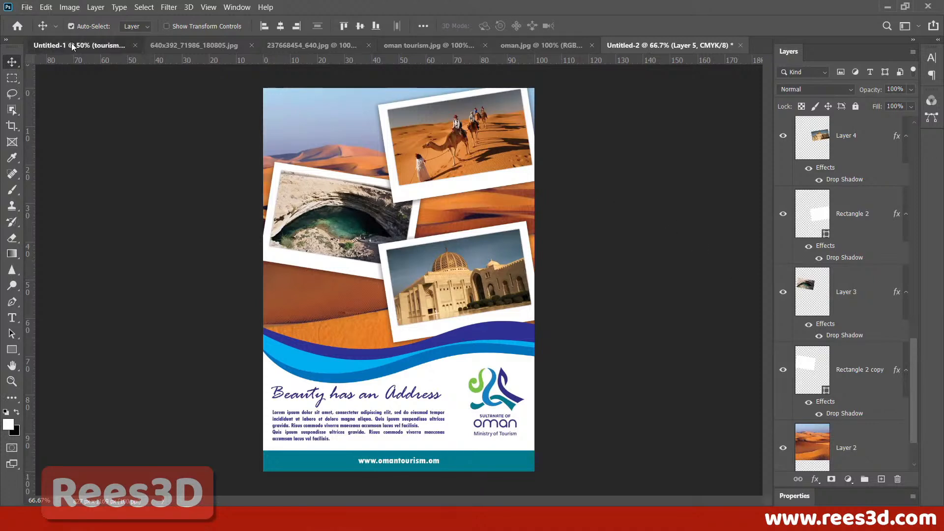
Step: Switch to the reference poster document, Untitled-1, to compare it with the recreated poster
left_click(58, 47)
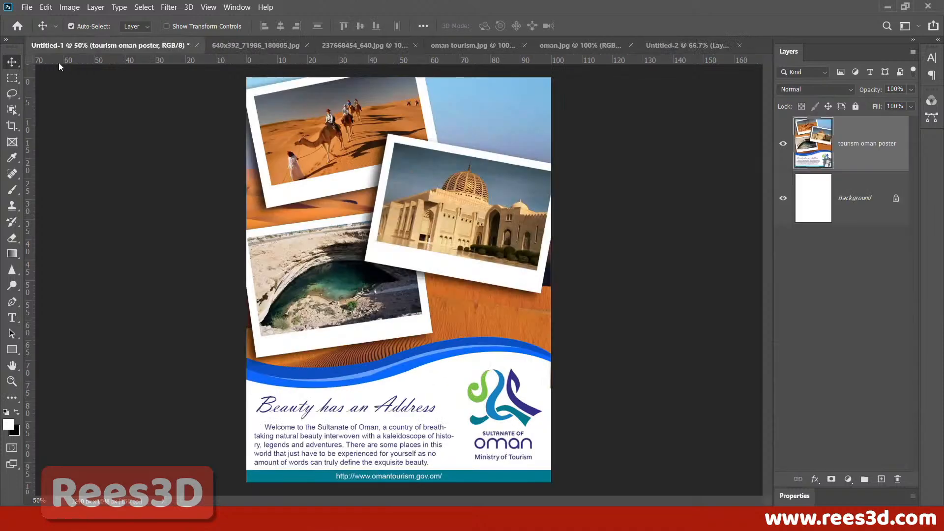